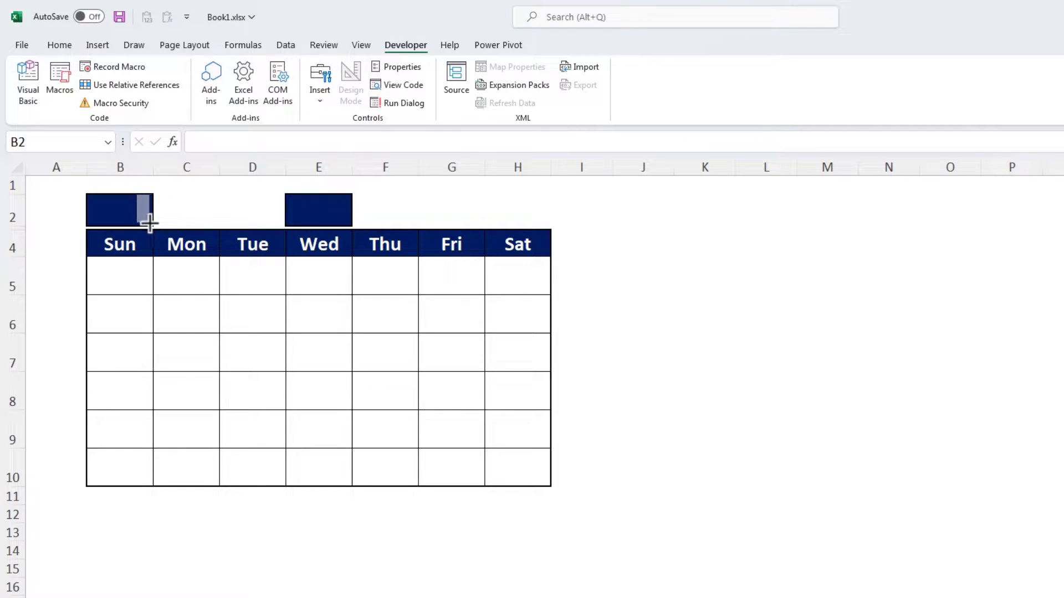
- Set the year spinner in cell B2 to a minimum value of 2000 and a maximum value of 2050
right_click(148, 222)
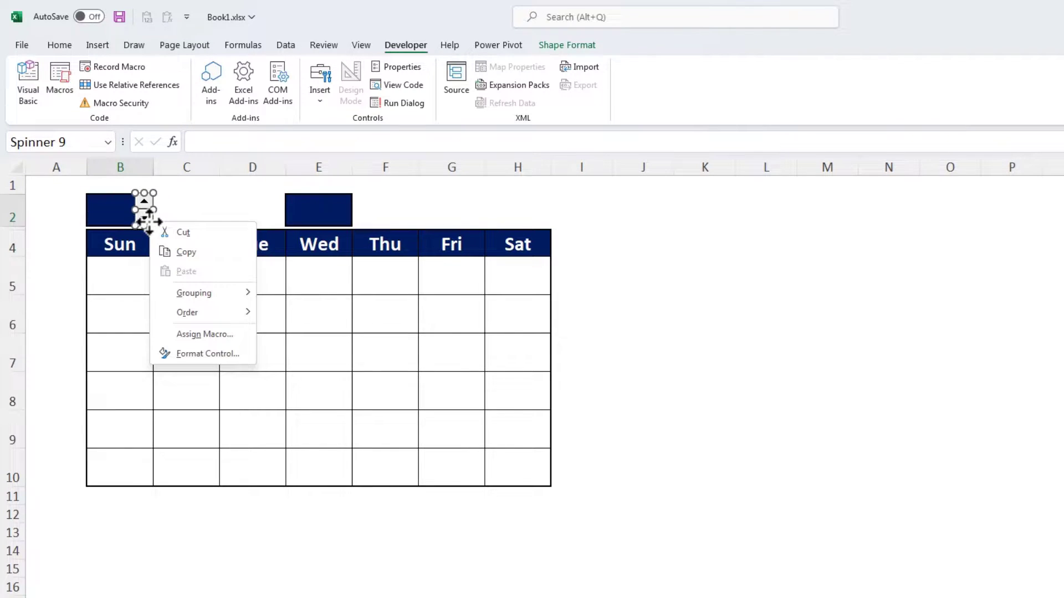
click(215, 353)
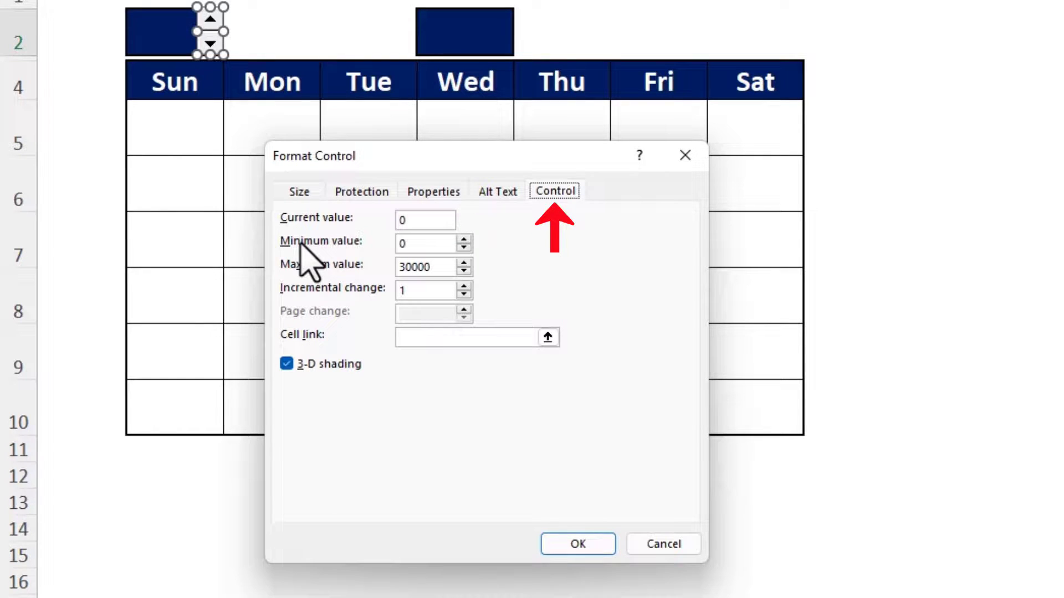
click(424, 243)
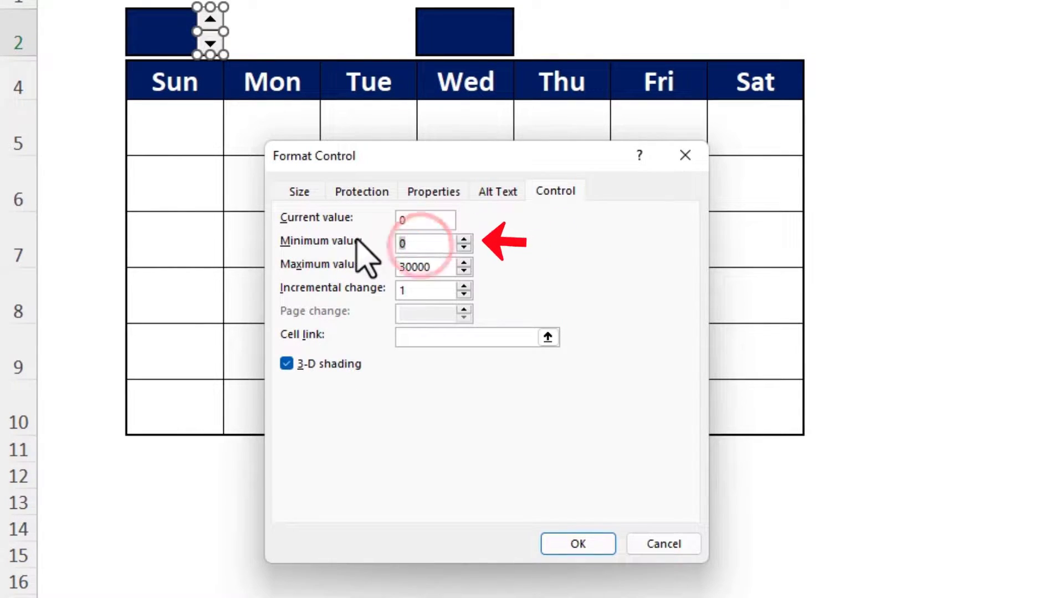
text(2000)
key(Tab)
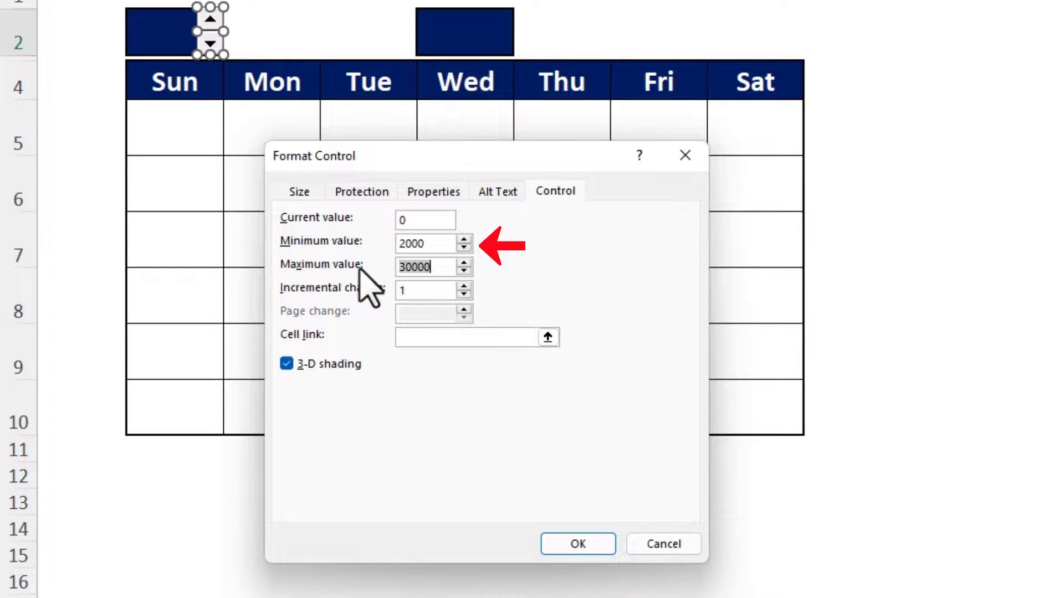
text(2050)
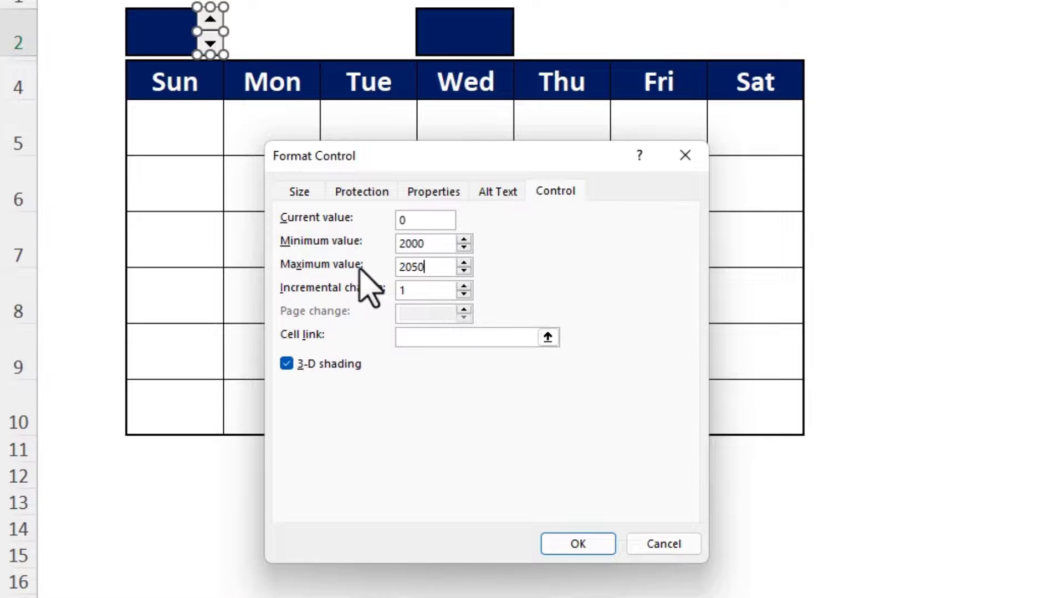
- Link the year spinner to cell $B$2 and apply its control settings
click(413, 289)
click(469, 337)
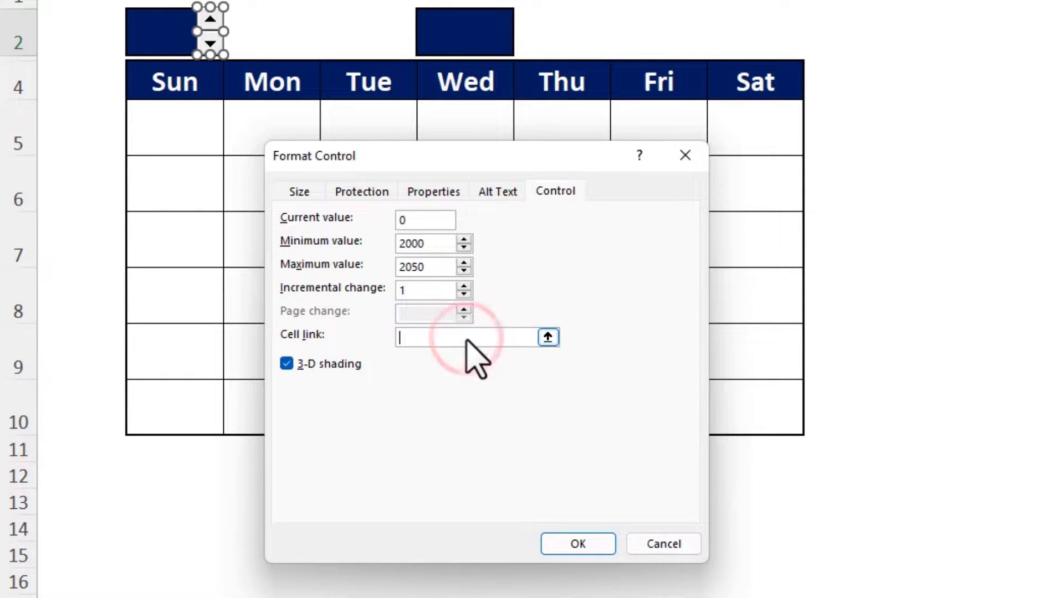
click(159, 31)
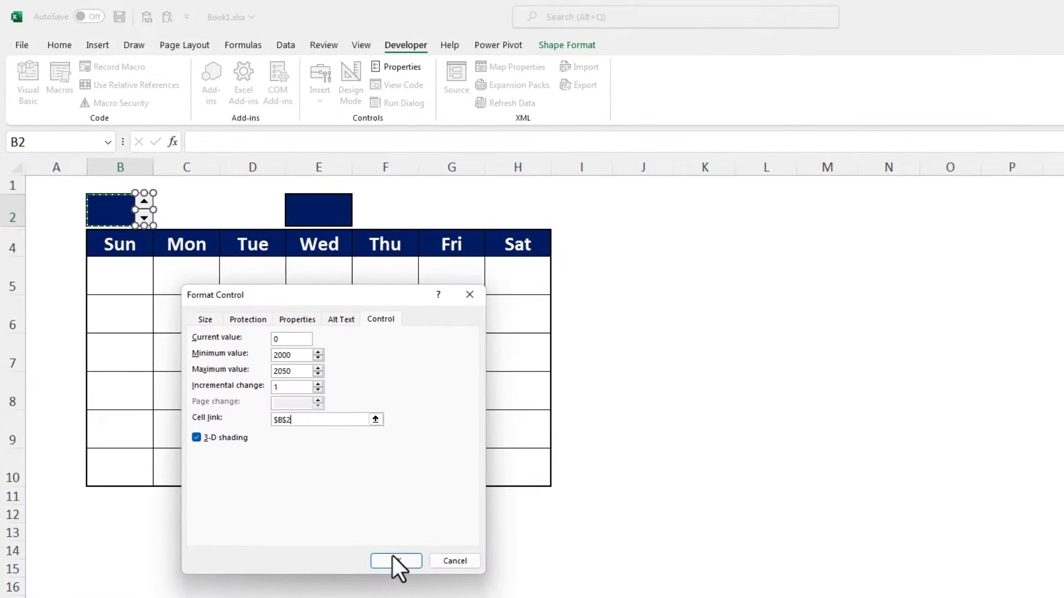
click(395, 561)
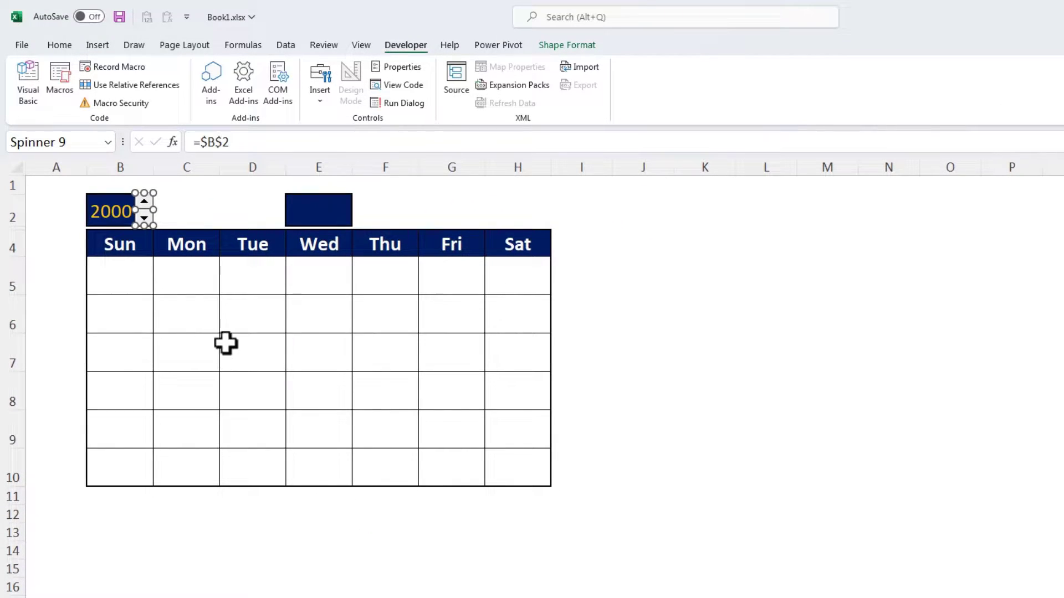
- Copy cell B2 together with its spinner into cell E2
click(111, 209)
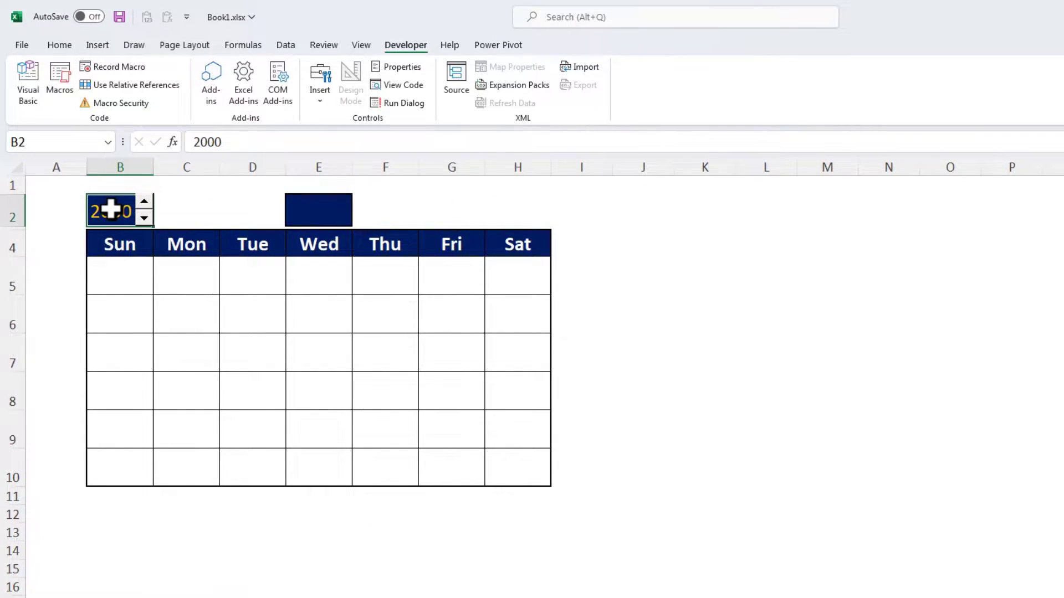
key(ctrl+c)
click(312, 211)
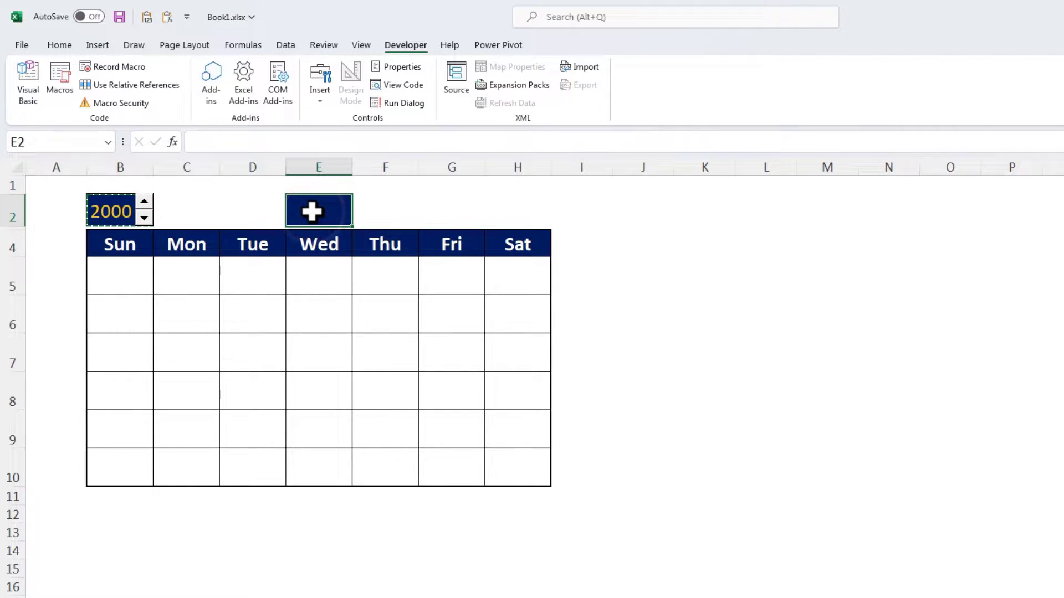
key(ctrl+v)
- Set the copied spinner in cell E2 to a minimum value of 1 and a maximum value of 12
right_click(343, 206)
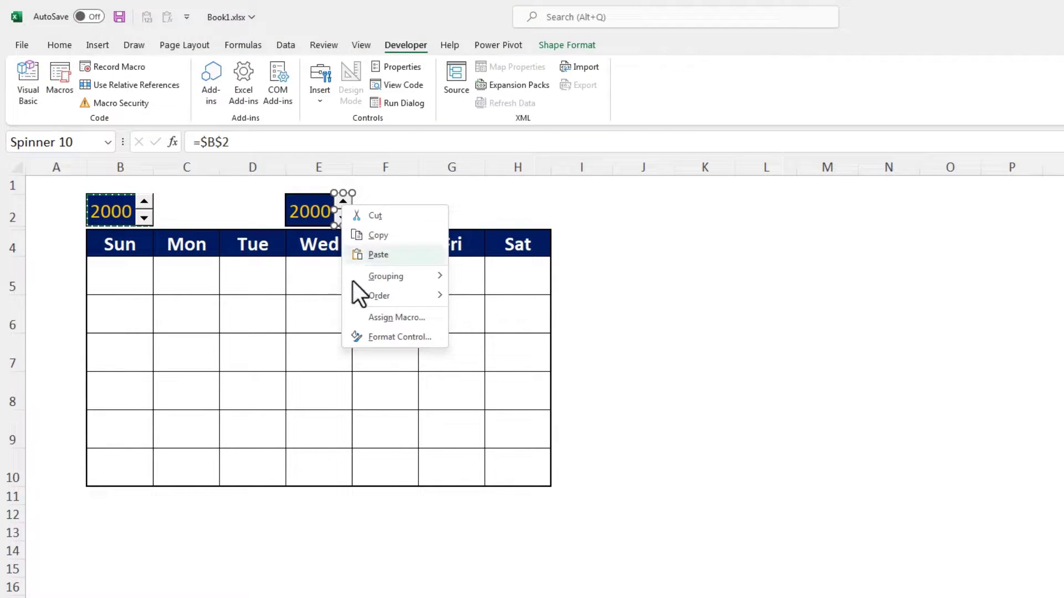
click(391, 338)
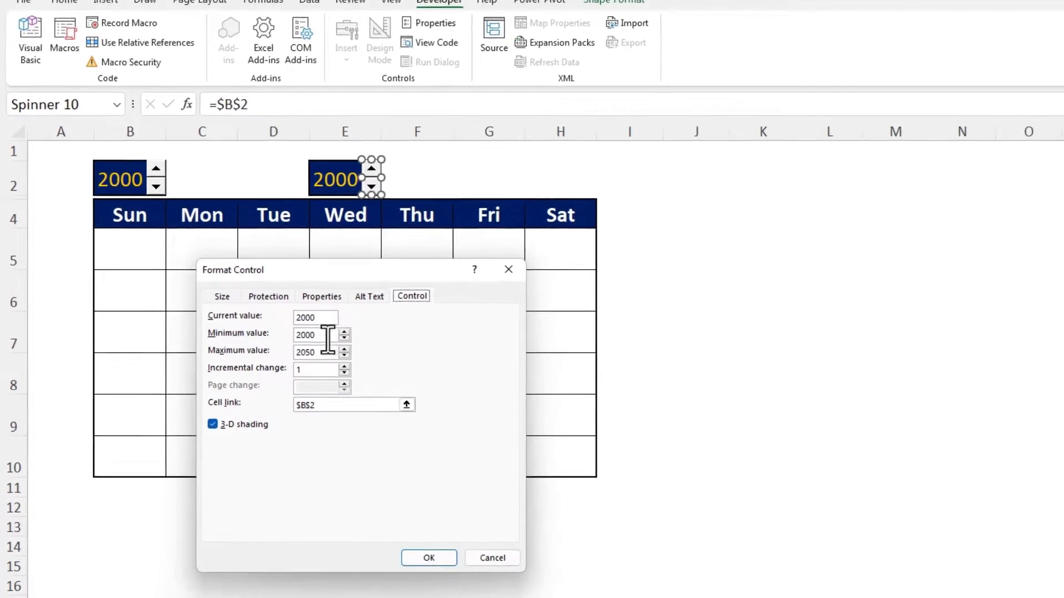
click(300, 354)
drag(425, 254, 341, 254)
text(1)
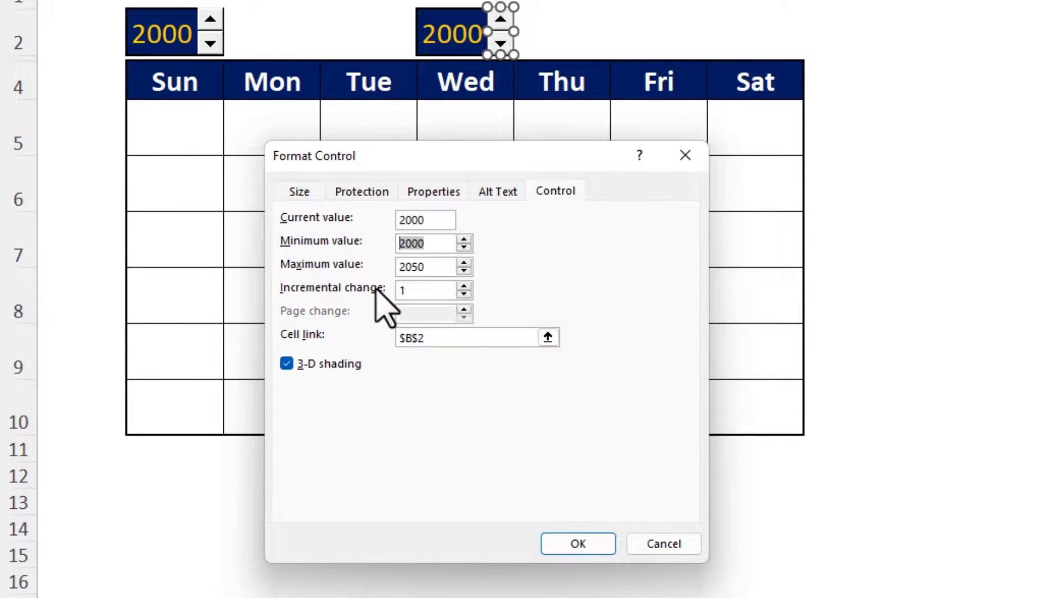
key(Tab)
text(12)
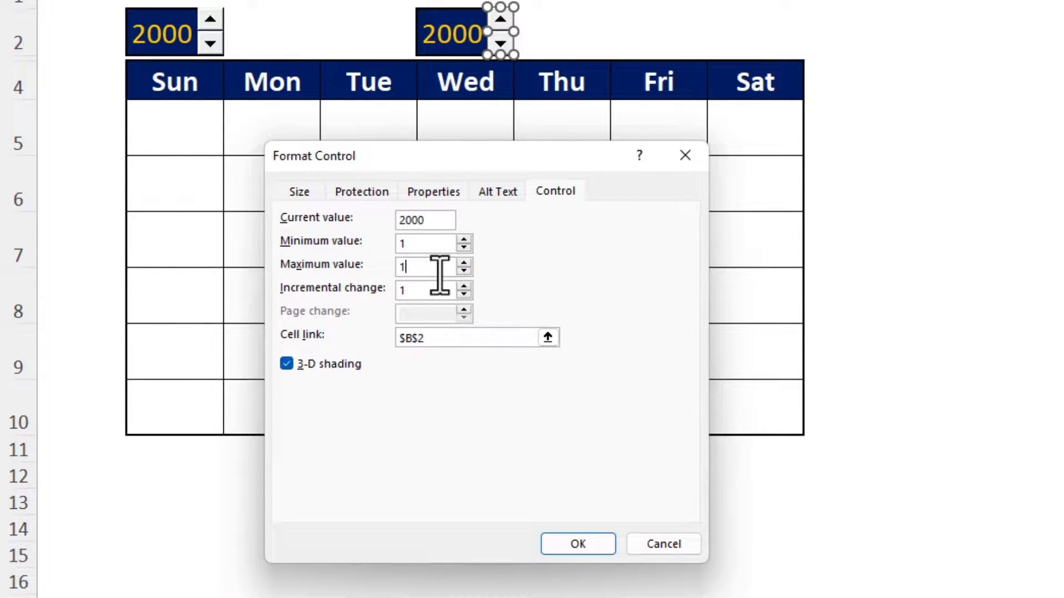
- Replace the E2 spinner's cell link with $E$2 and apply its control settings
key(Tab)
double_click(447, 339)
key(BackSpace)
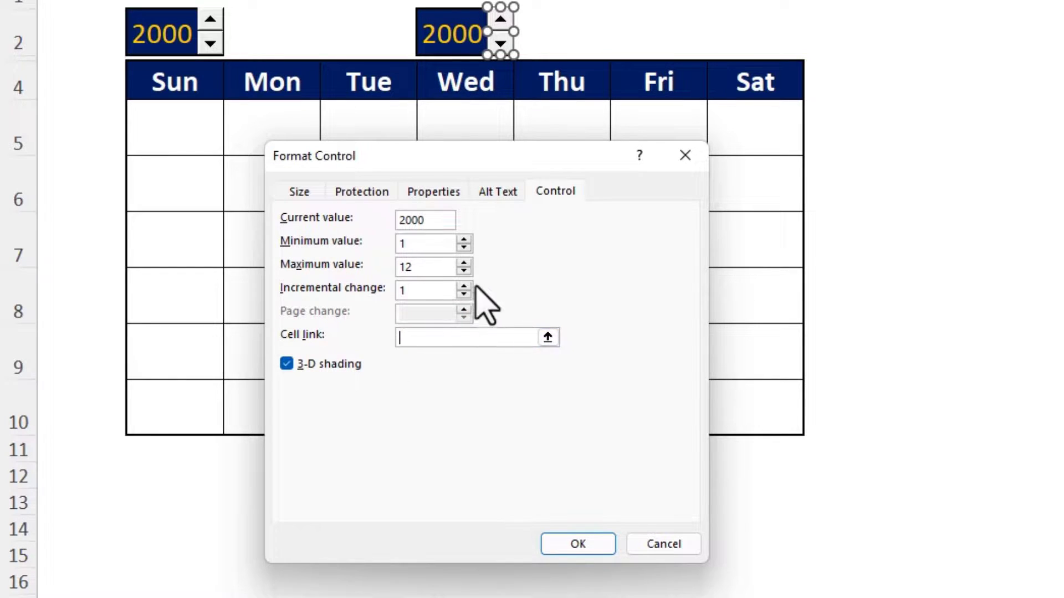
click(444, 33)
click(577, 543)
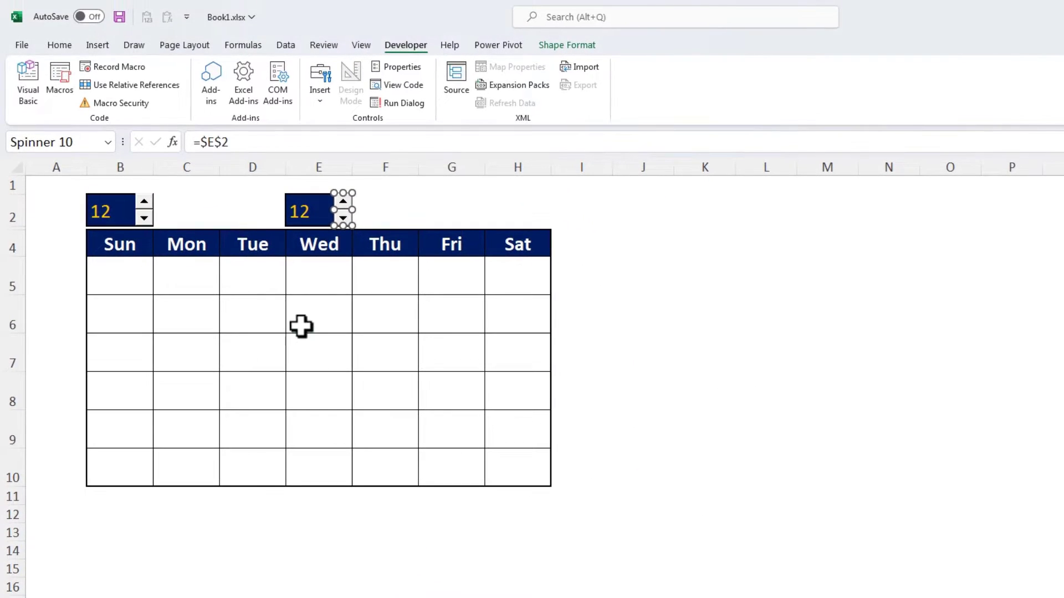
- Test the month spinner by stepping cell E2 down to 6
click(301, 326)
click(343, 218)
click(343, 218)
click(343, 218)
click(343, 218)
click(343, 218)
click(343, 217)
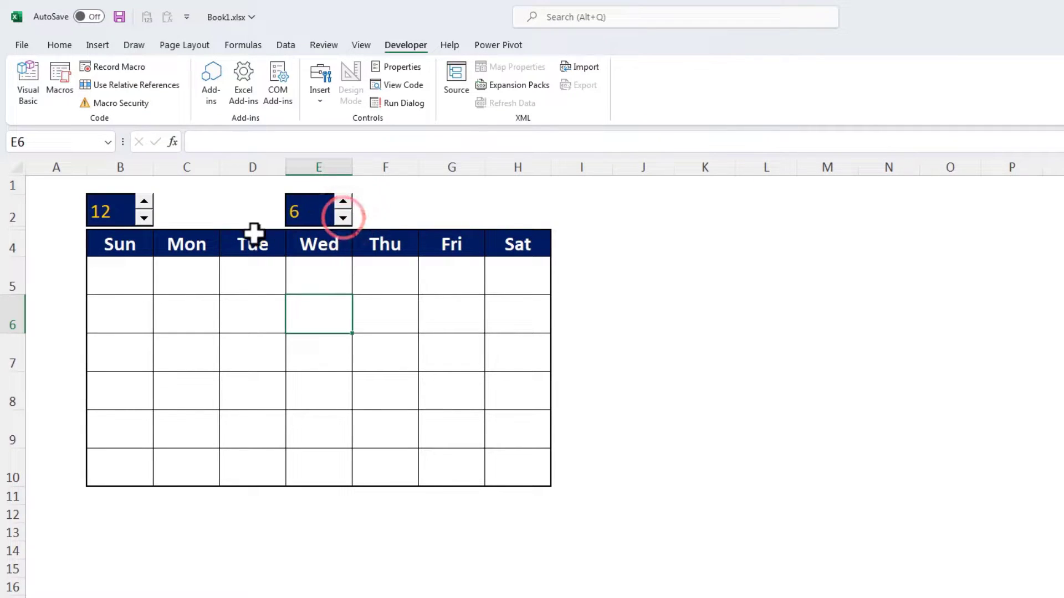
- Test the year spinner by stepping cell B2 up to 2006
click(144, 201)
click(144, 200)
click(144, 200)
click(144, 201)
click(144, 200)
click(144, 200)
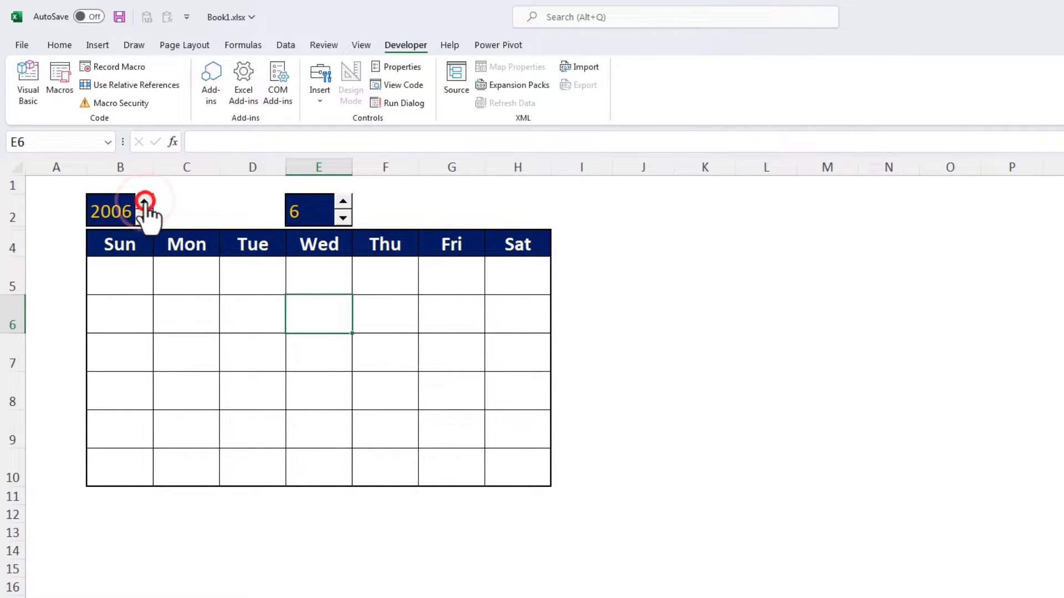
- Enter the year 2022 in cell B2 and the month 8 in cell E2
click(114, 213)
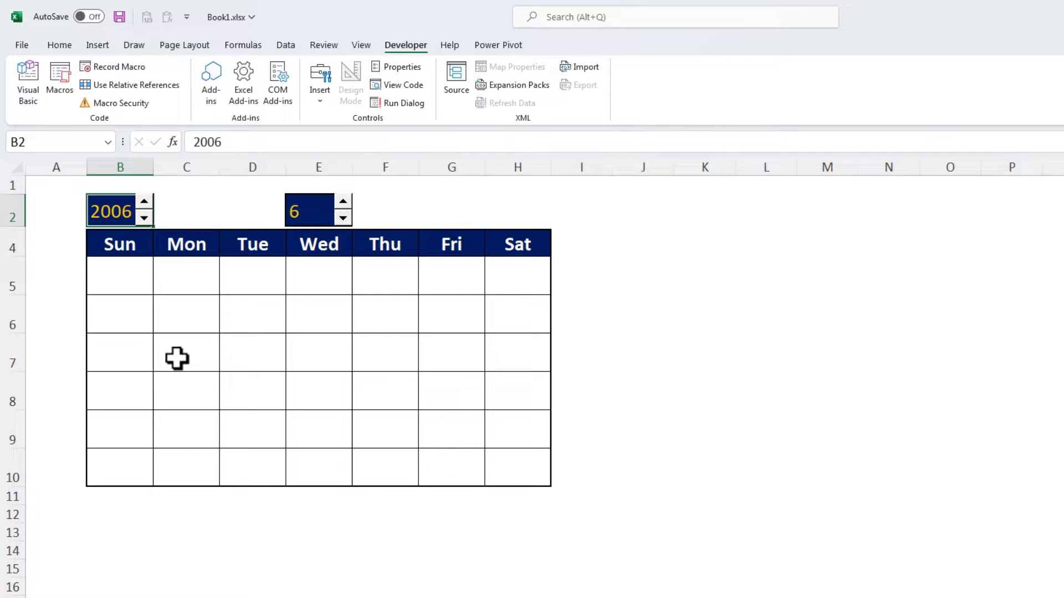
text(2022)
key(Return)
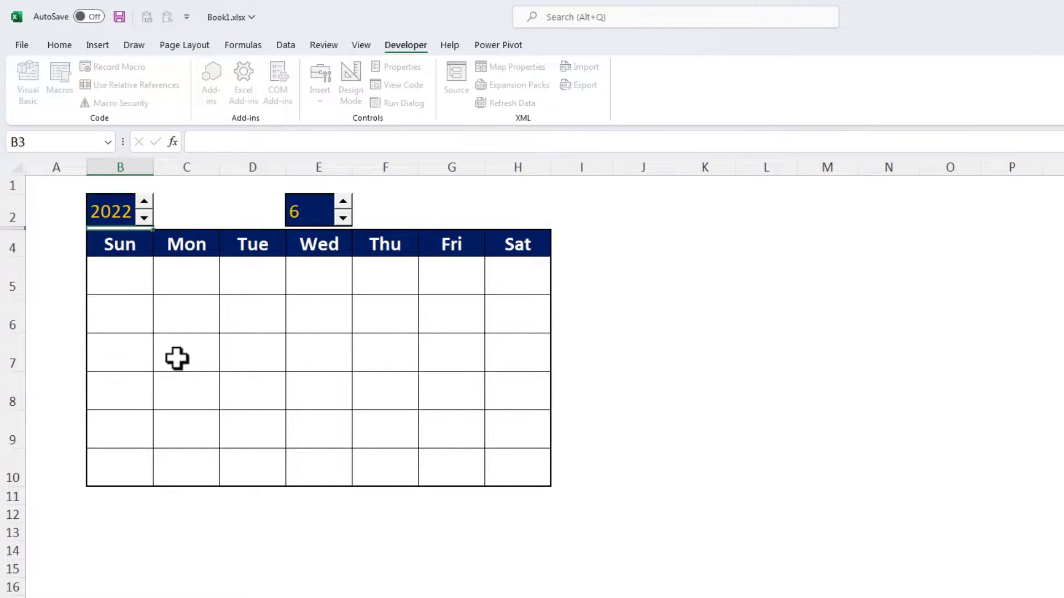
click(309, 224)
text(8)
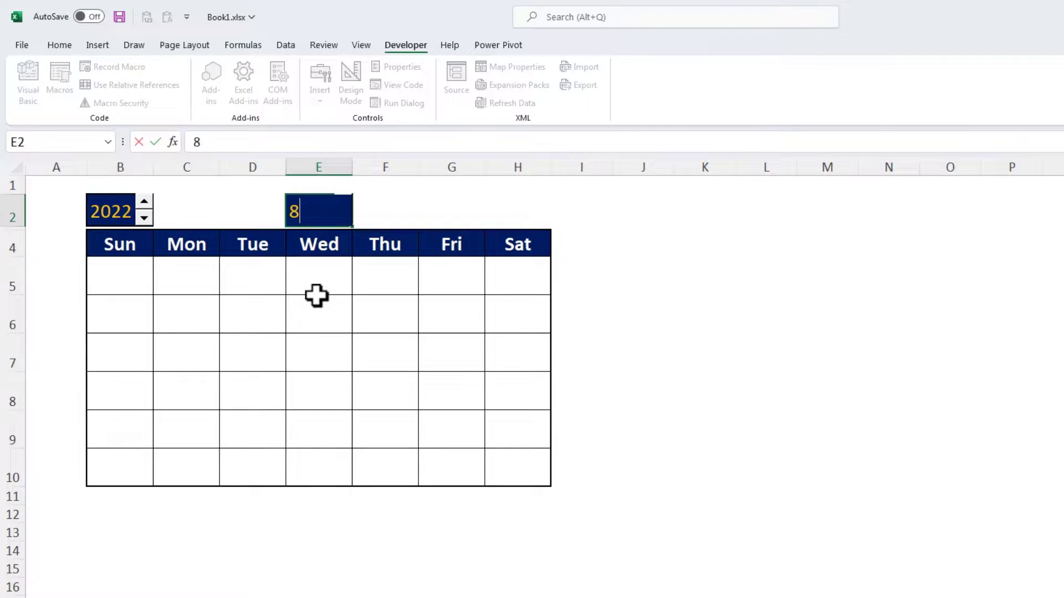
key(Return)
- Enter the formula =DATE(B2,E2,1) in cell B5 and autofit the width of column B
click(118, 270)
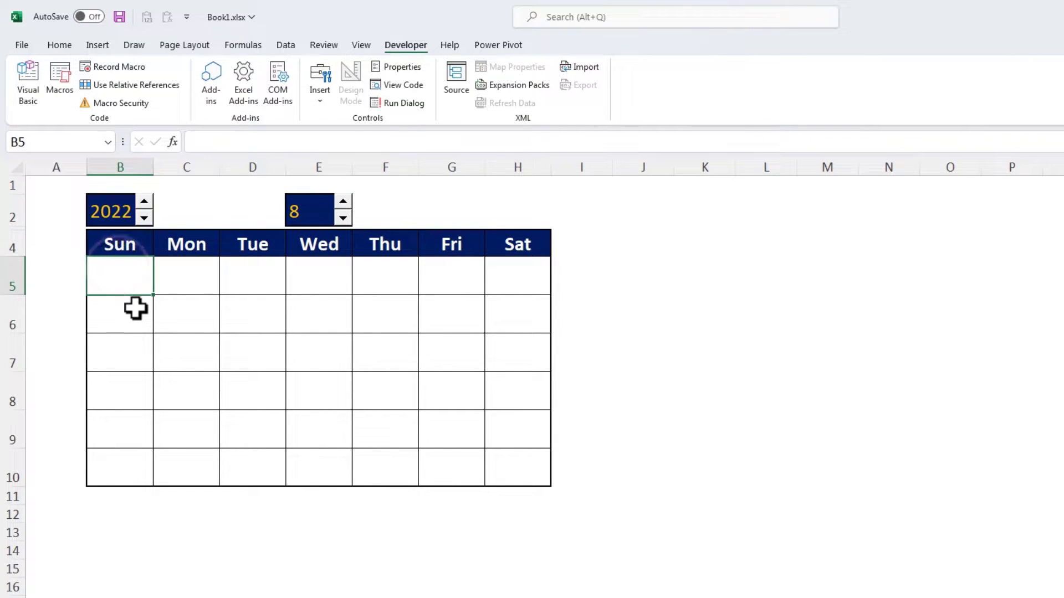
text(=date)
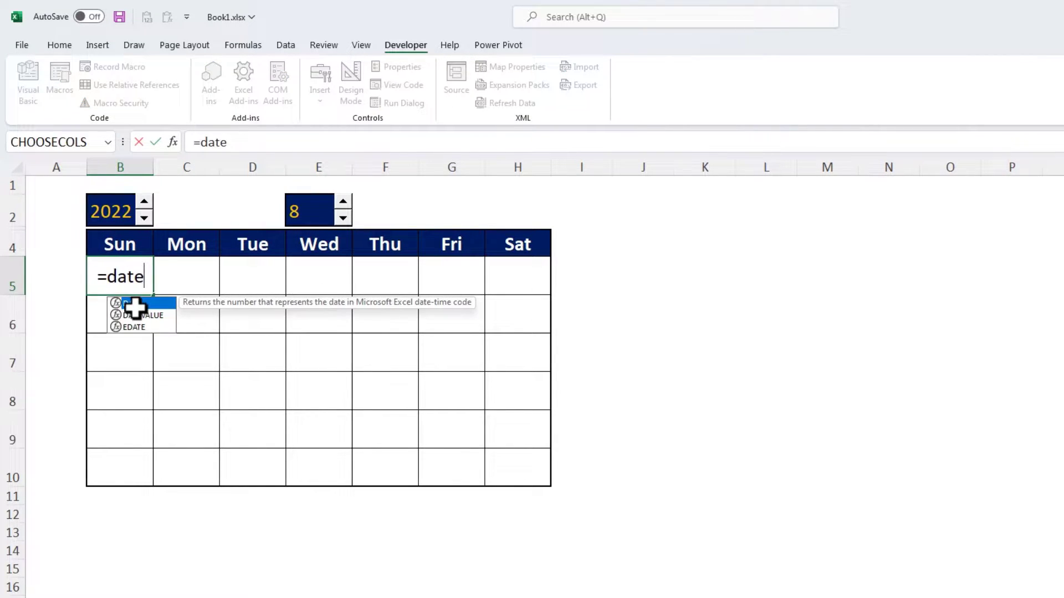
key(Tab)
click(114, 216)
text(,)
click(299, 207)
text(,)
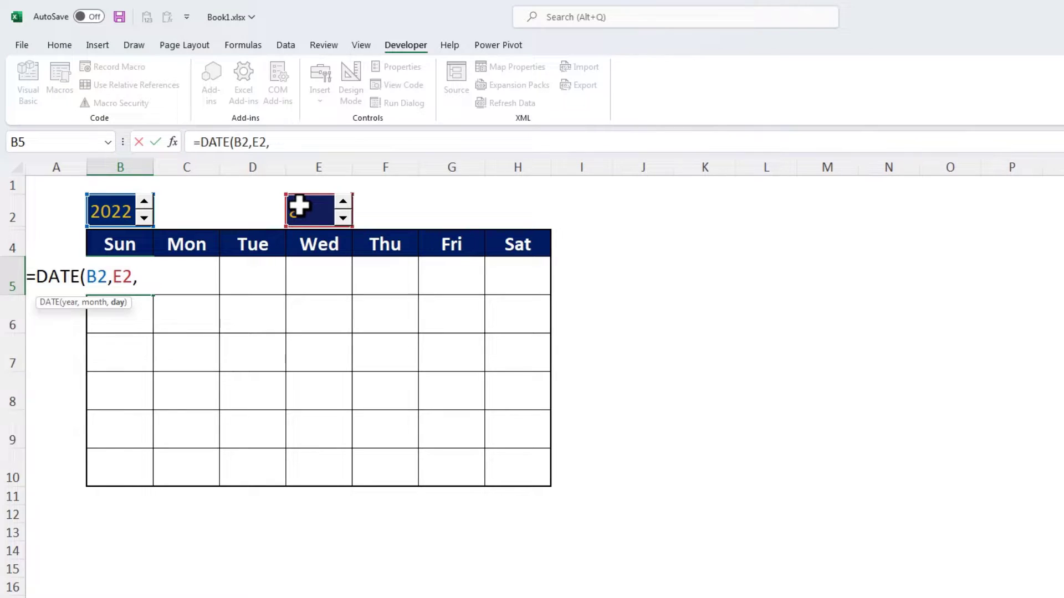
text(1))
key(Return)
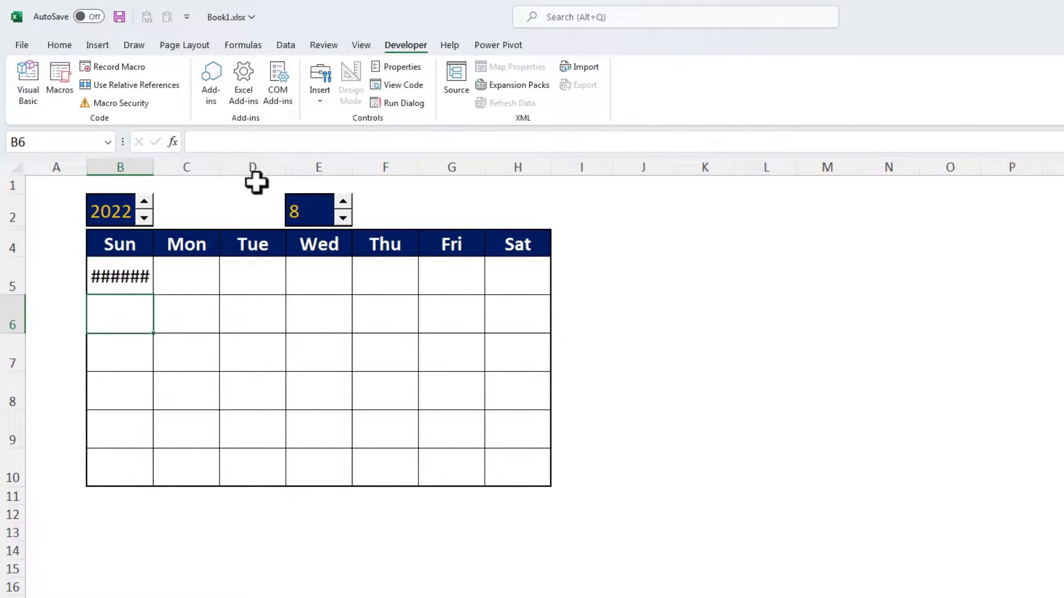
double_click(153, 167)
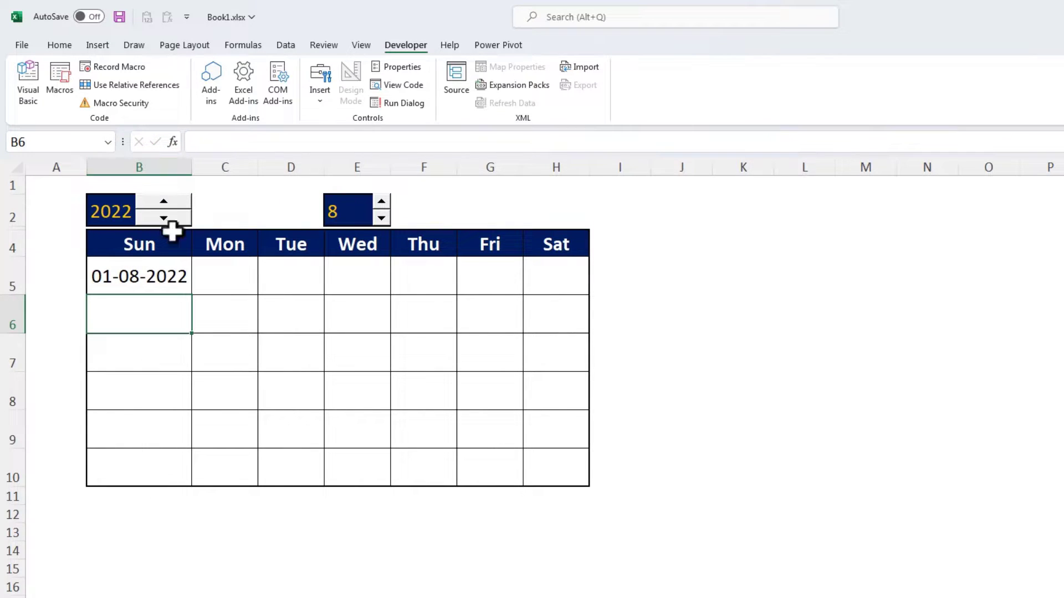
- Extend the formula in cell B5 to =DATE(B2,E2,1)+1-WEEKDAY(DATE(B2,E2,1))
click(175, 280)
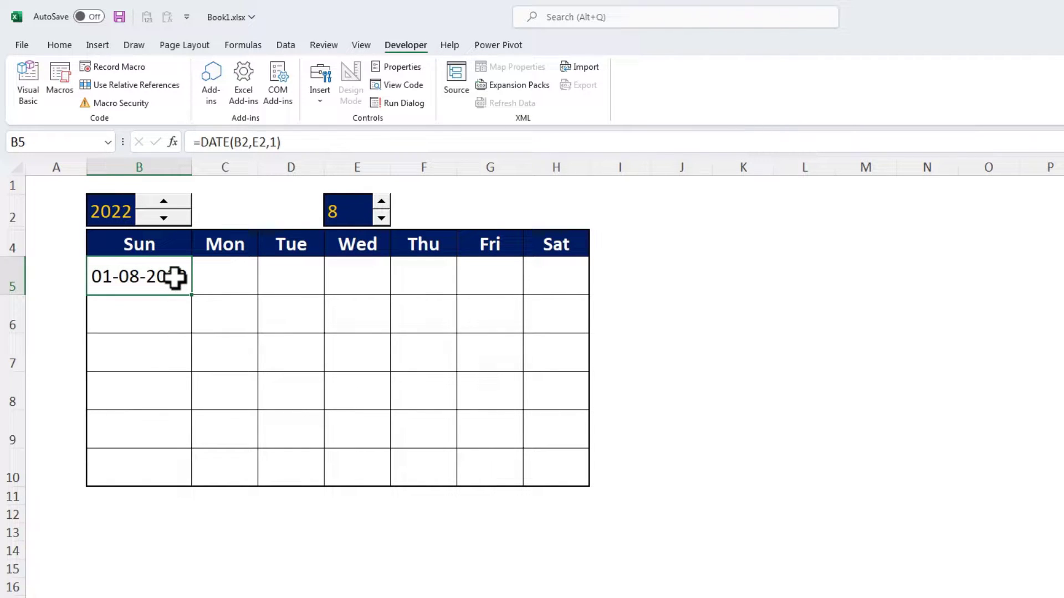
key(F2)
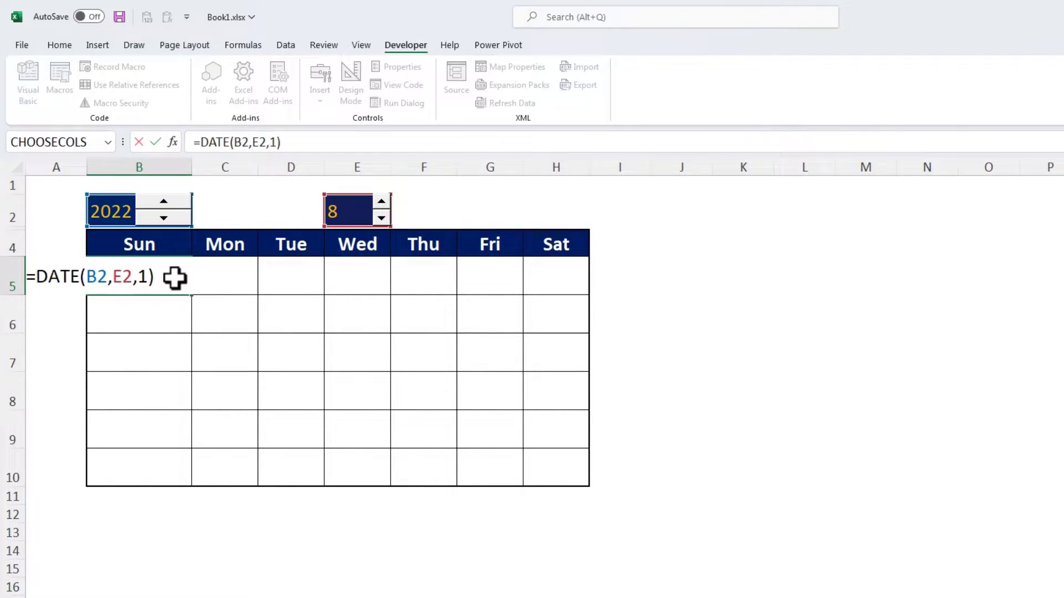
text(+1-)
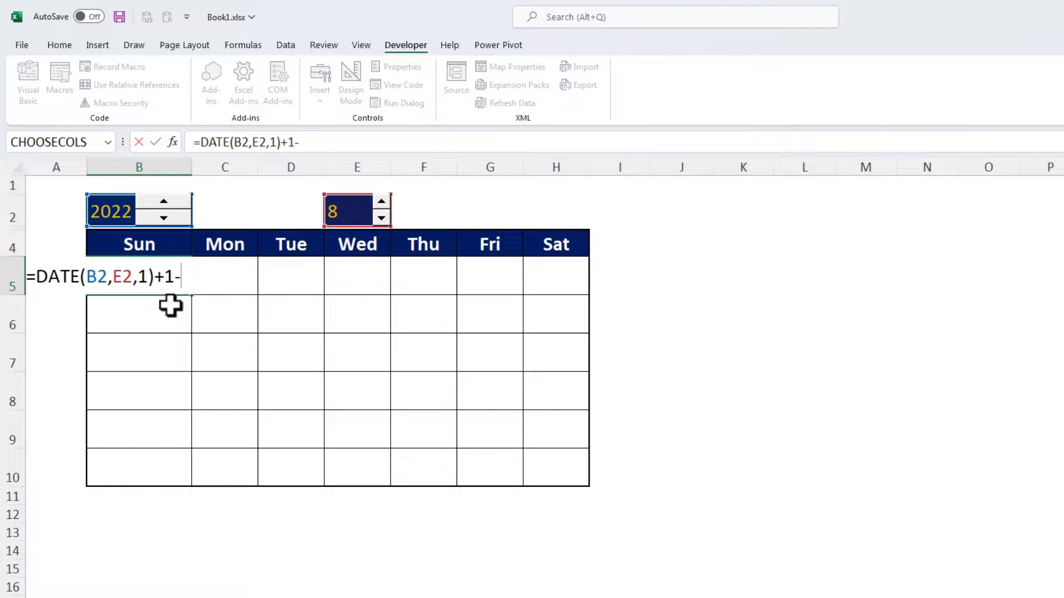
text(wee)
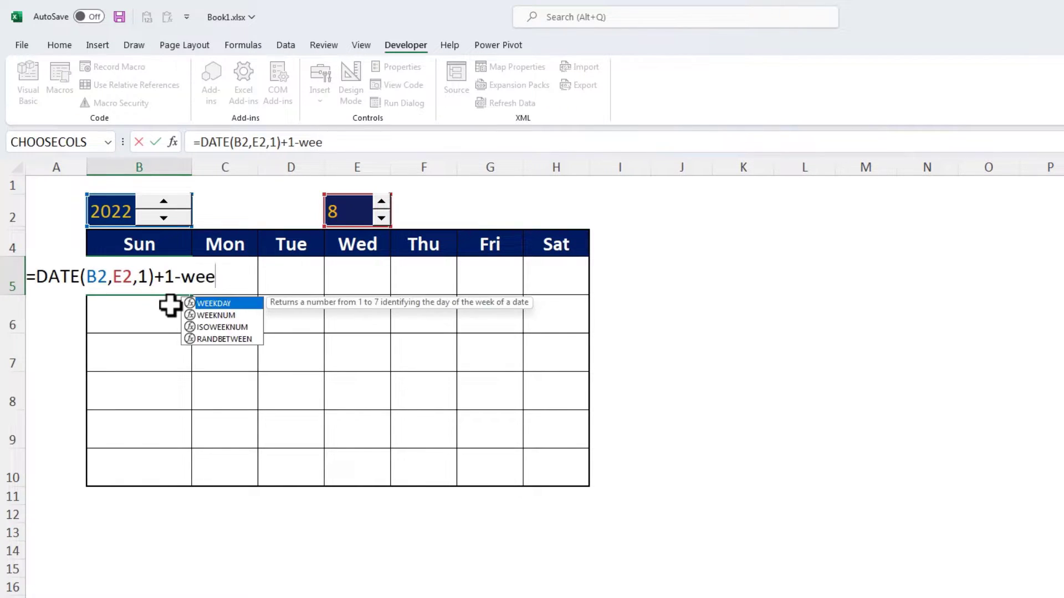
key(Tab)
drag(199, 143, 270, 143)
right_click(269, 143)
click(319, 170)
click(408, 145)
key(ctrl+v)
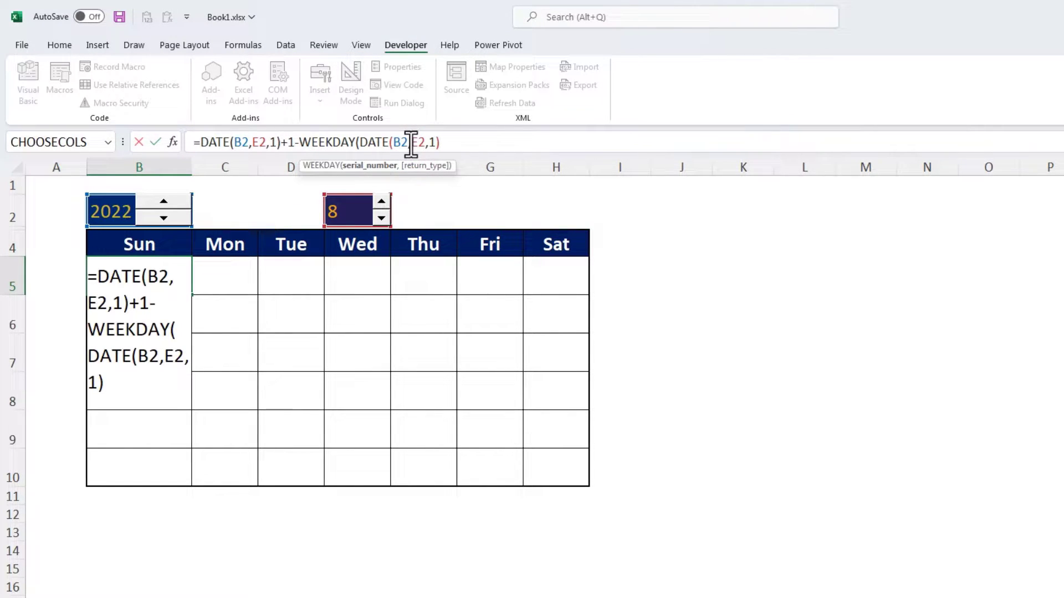
text())
key(Return)
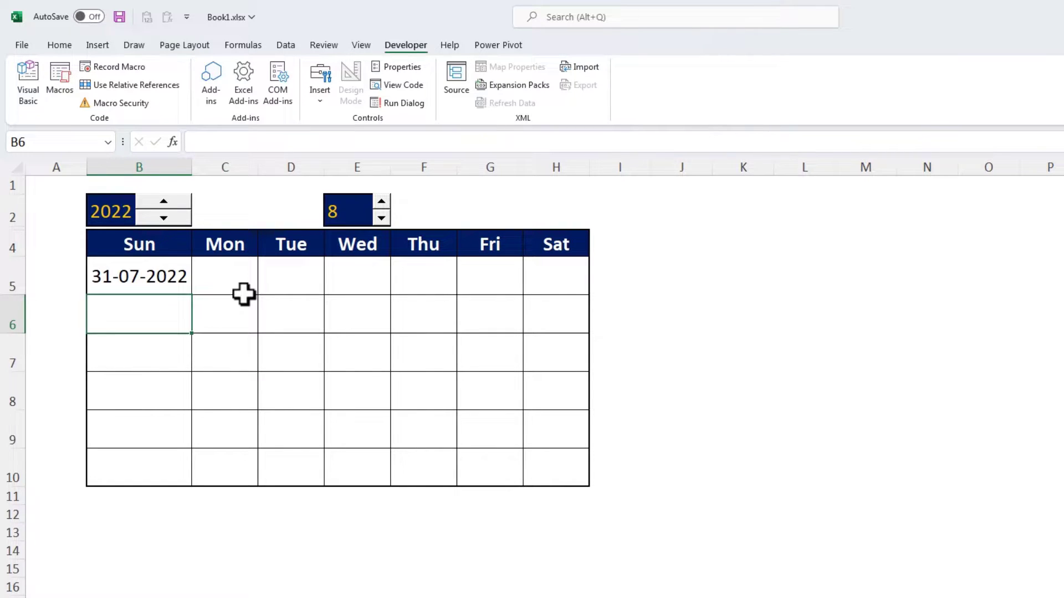
- Wrap the formula in cell B5 in SEQUENCE as =SEQUENCE(6,7,DATE(B2,E2,1)+1-WEEKDAY(DATE(B2,E2,1))) to fill the calendar grid
click(148, 280)
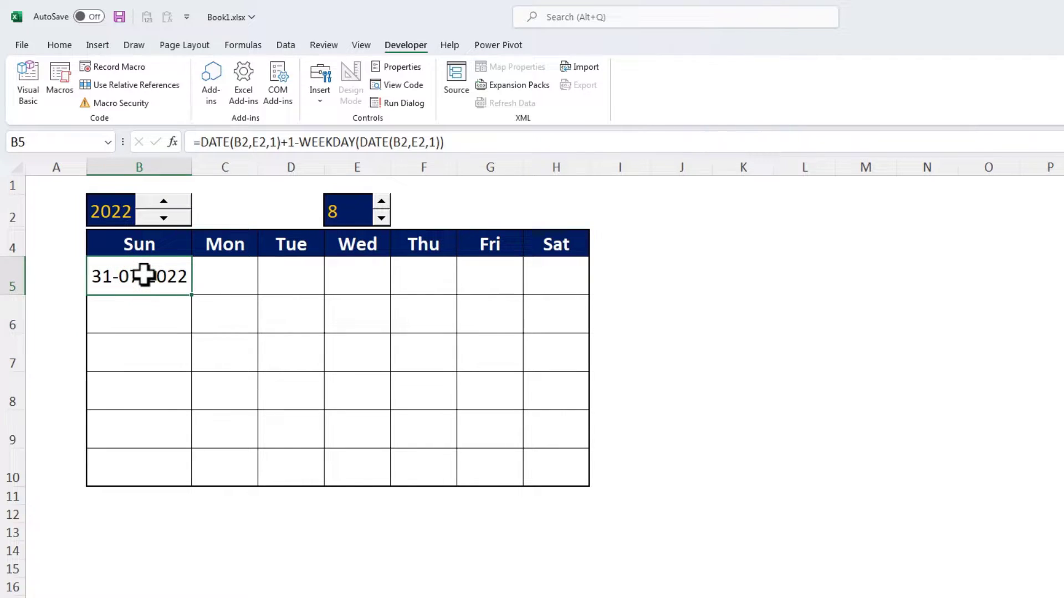
key(F2)
click(202, 142)
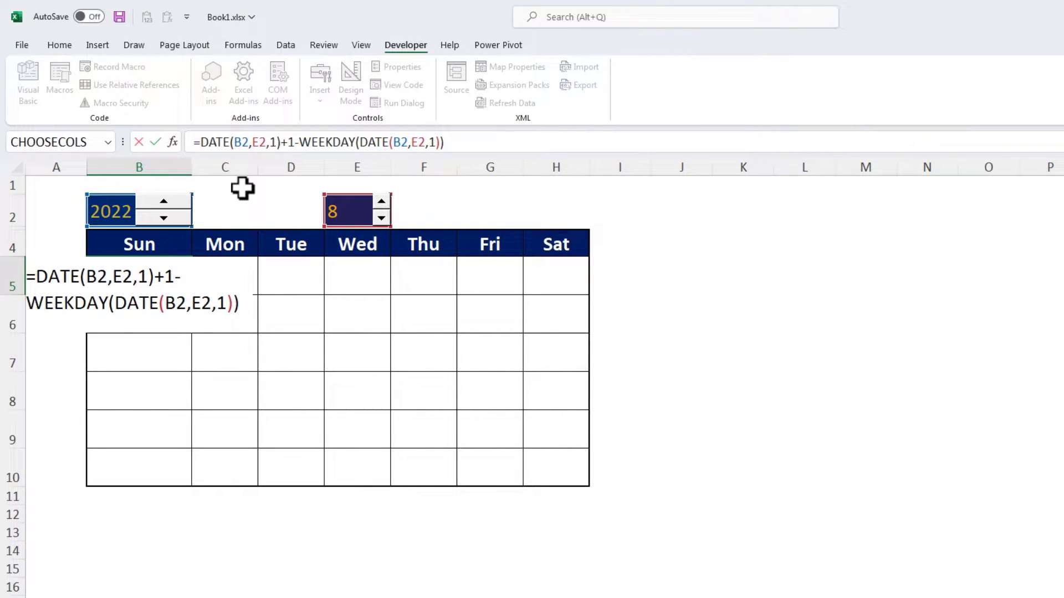
text(seq)
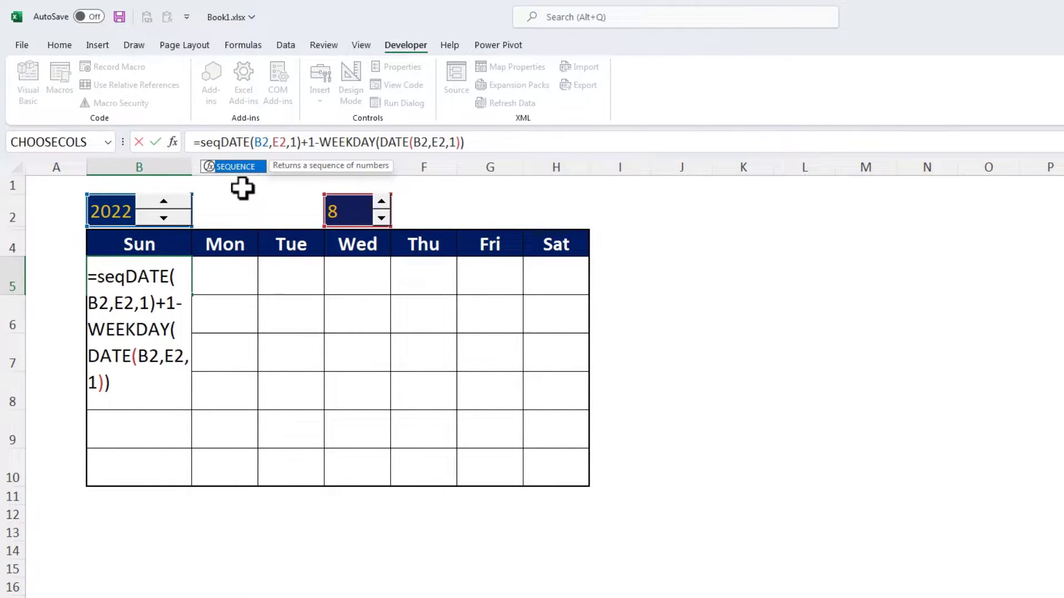
key(Tab)
text(6,7)
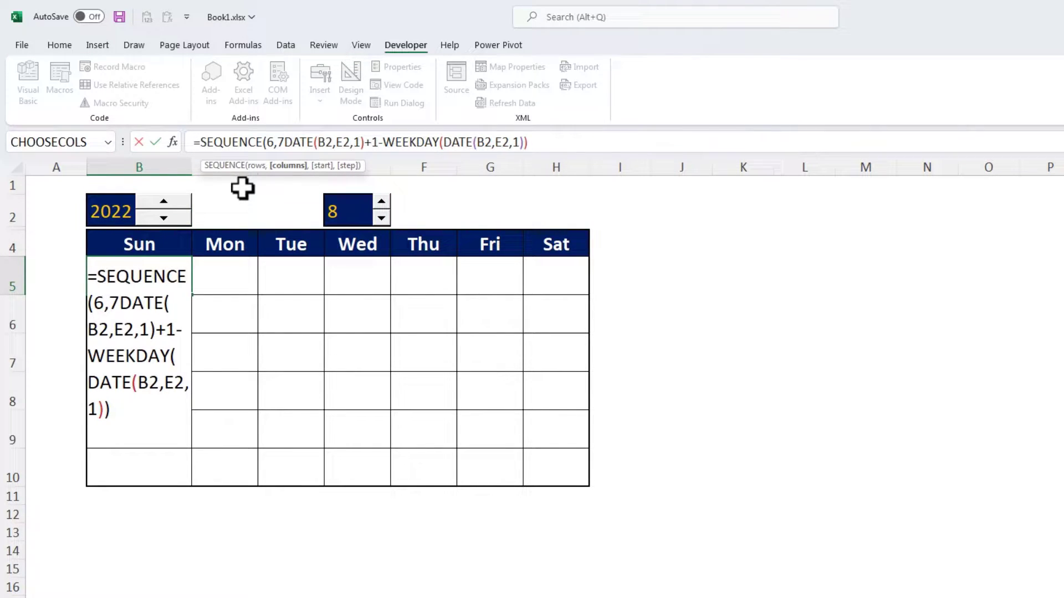
text(,)
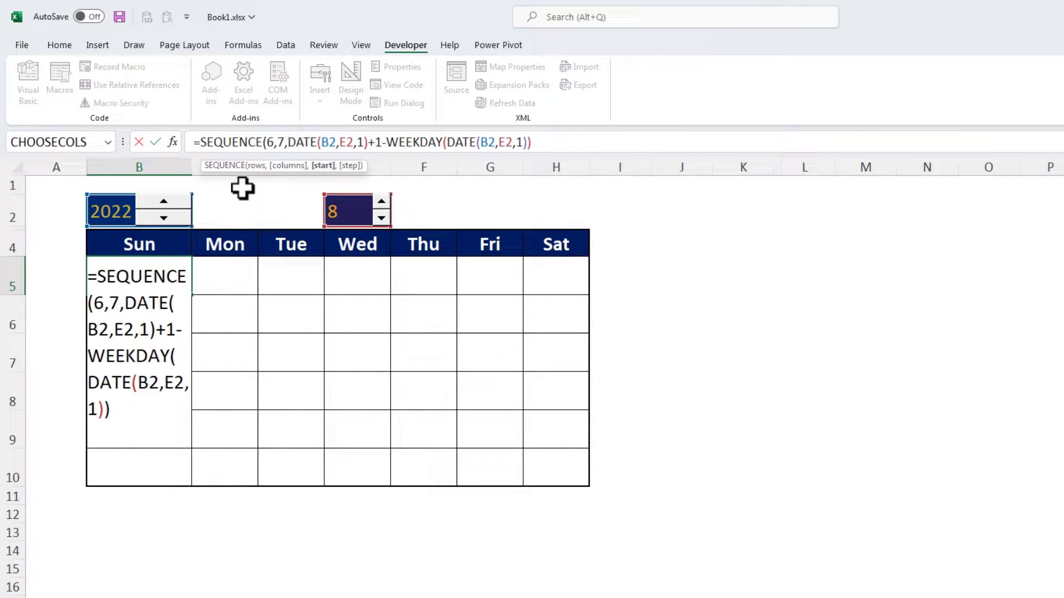
key(Return)
key(Return)
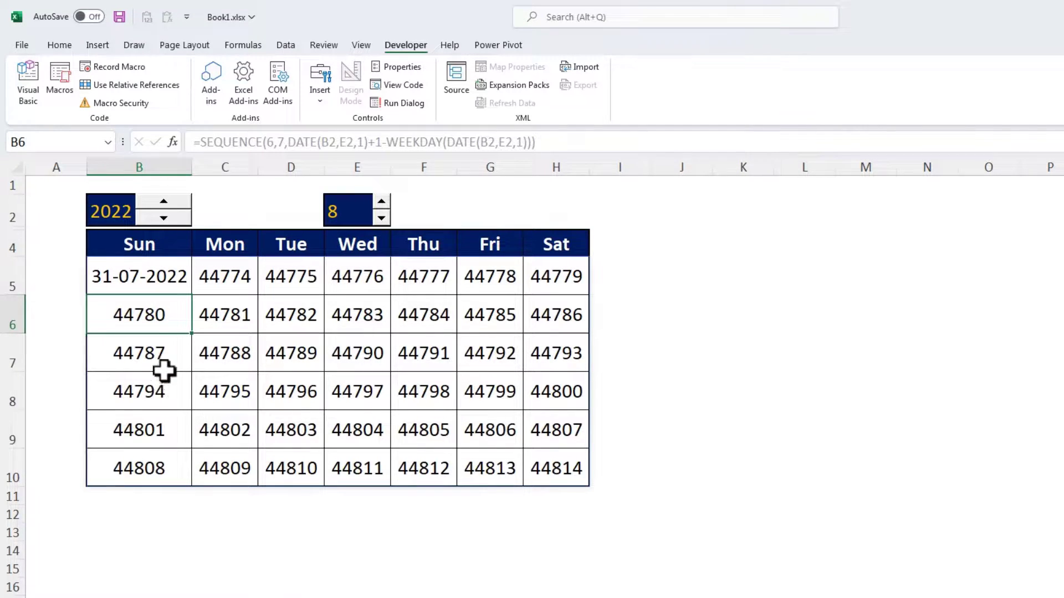
- Apply the custom number format dd to the calendar dates in B5:H10
drag(131, 278, 563, 464)
key(ctrl+1)
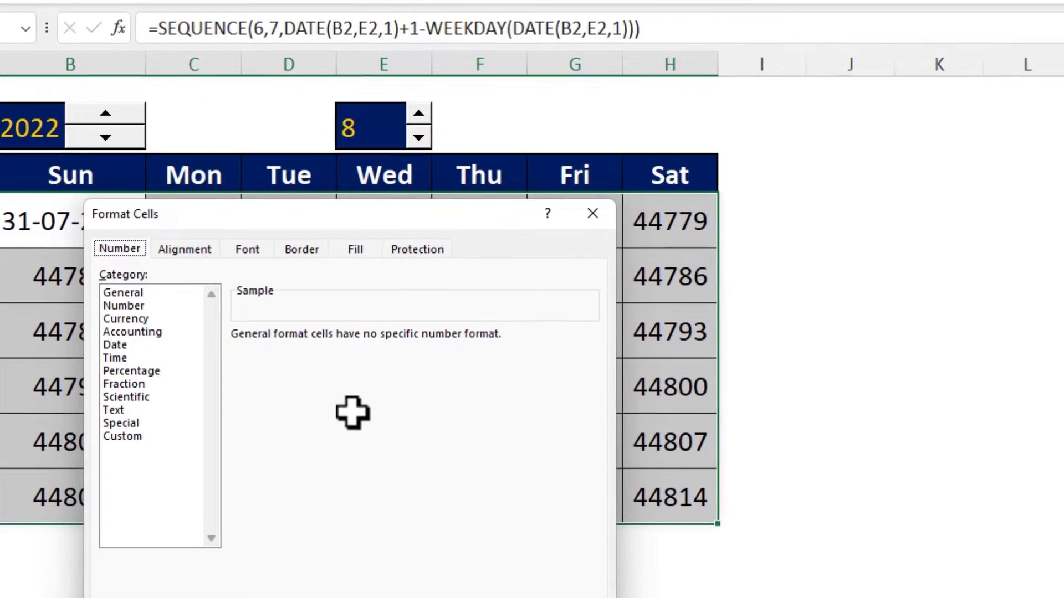
click(182, 427)
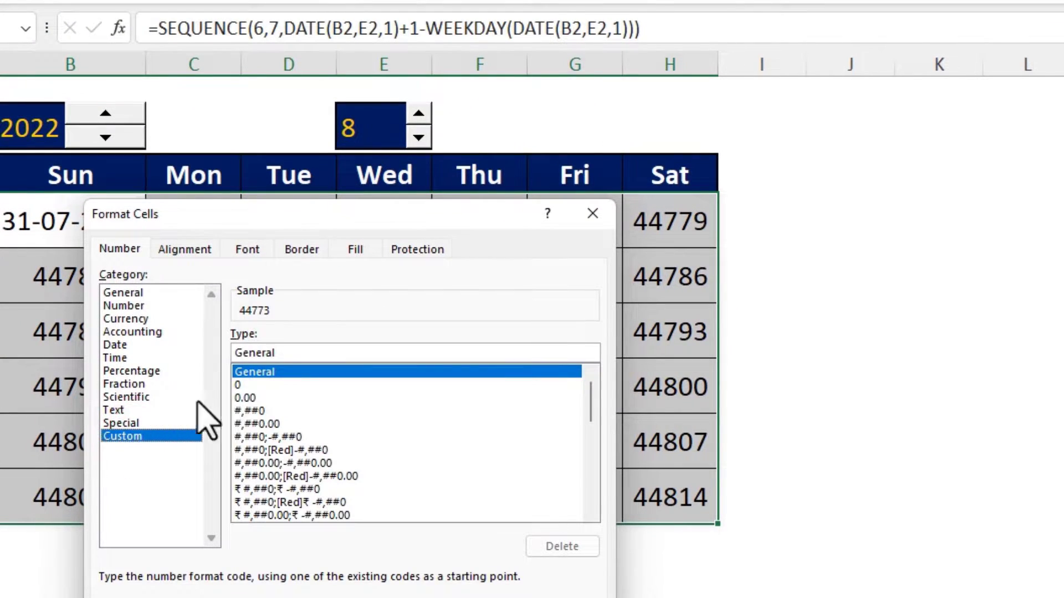
double_click(311, 351)
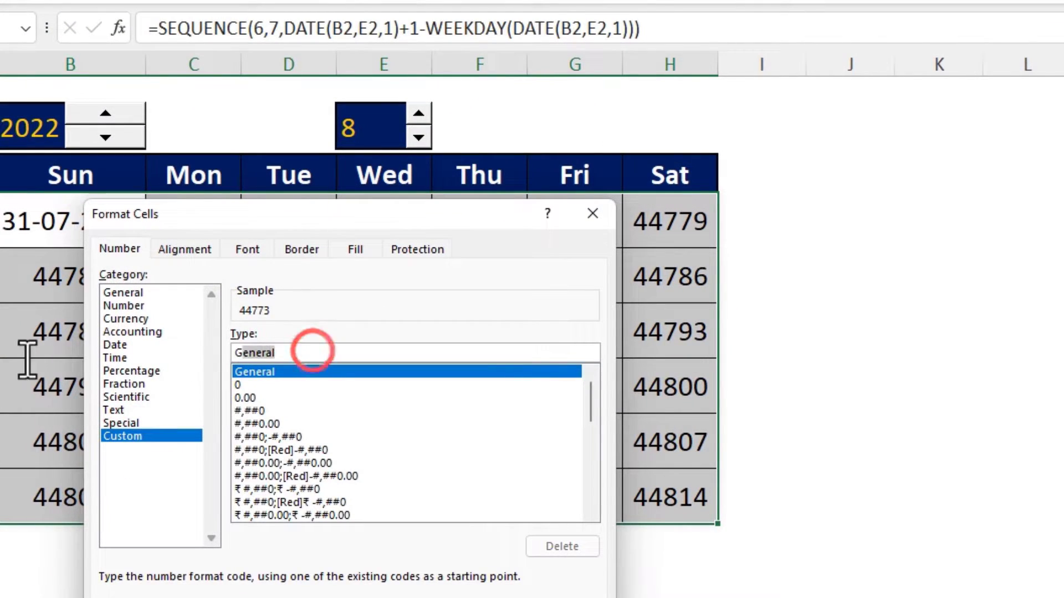
text(dd)
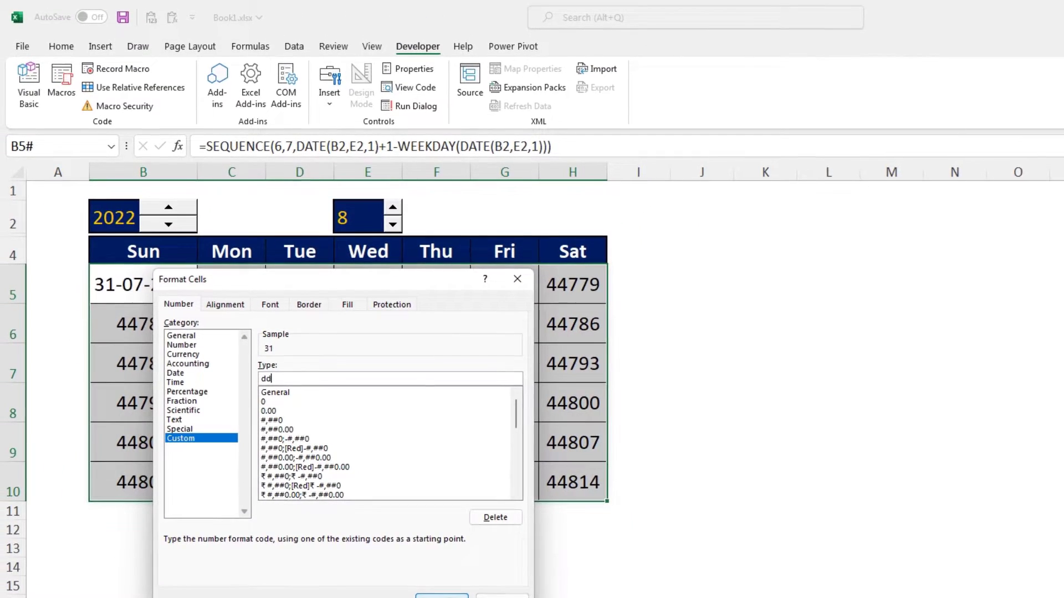
click(443, 588)
click(174, 285)
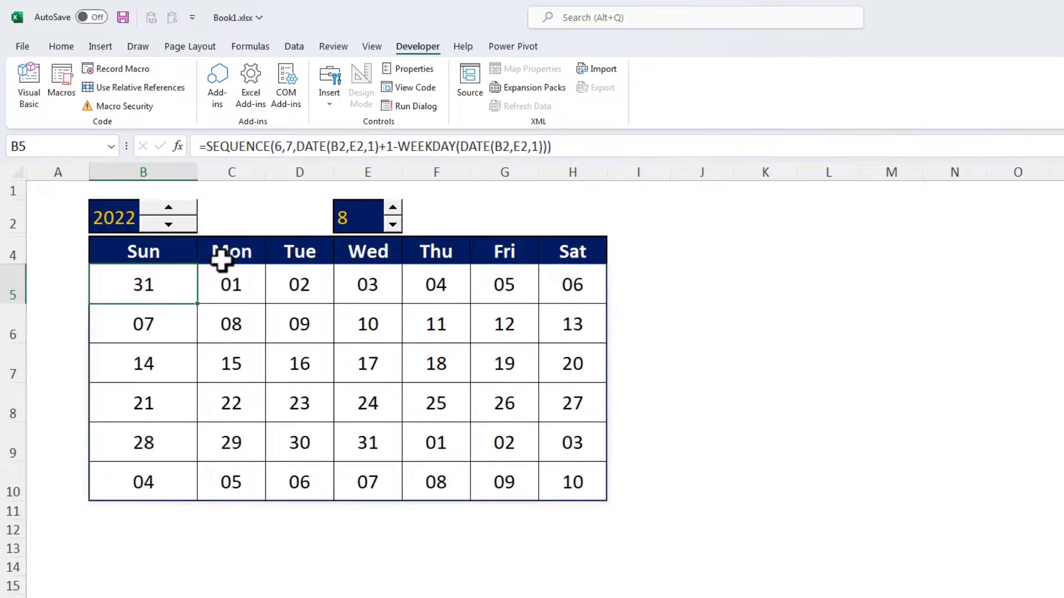
- Copy the Mon column's width onto the Sun column with a column-widths-only Paste Special
click(235, 250)
key(ctrl+c)
click(147, 254)
key(ctrl+alt+v)
key(w)
key(Return)
key(Escape)
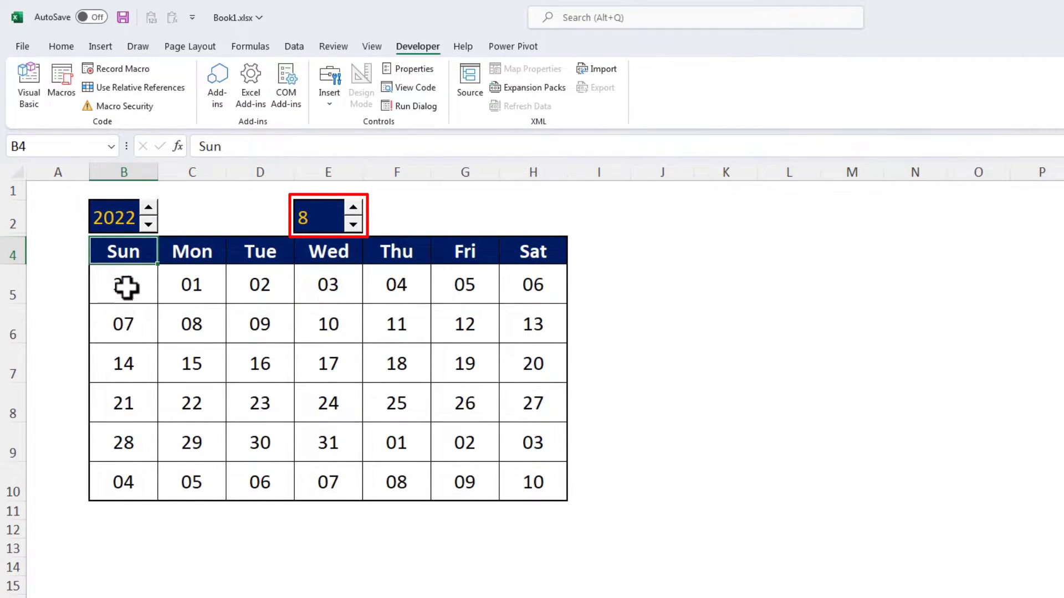
- Start a new conditional formatting rule for B5:H10 that uses a formula to determine which cells to format
drag(125, 283, 561, 480)
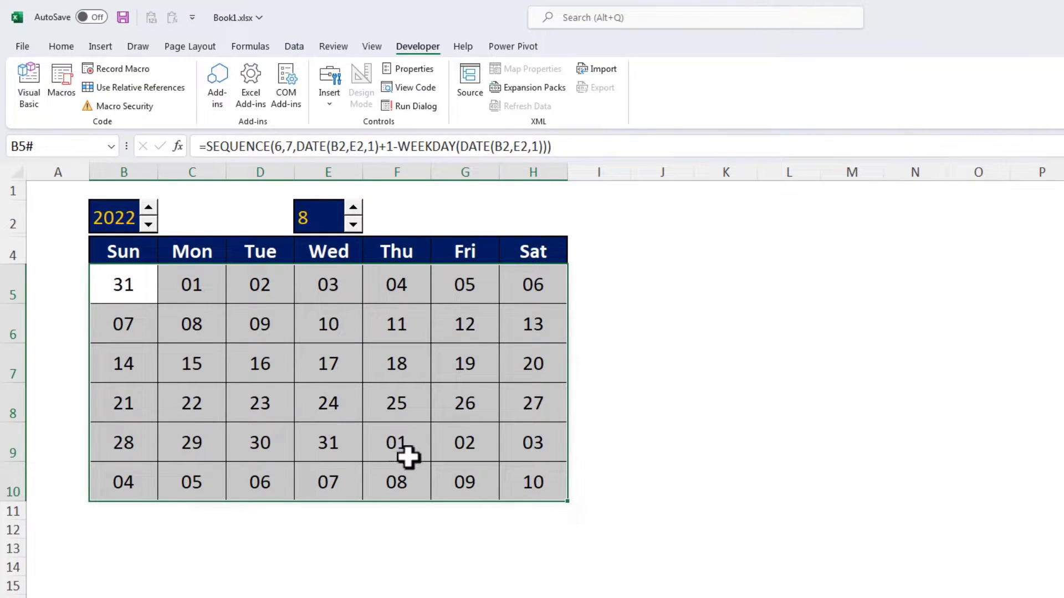
click(61, 46)
click(687, 102)
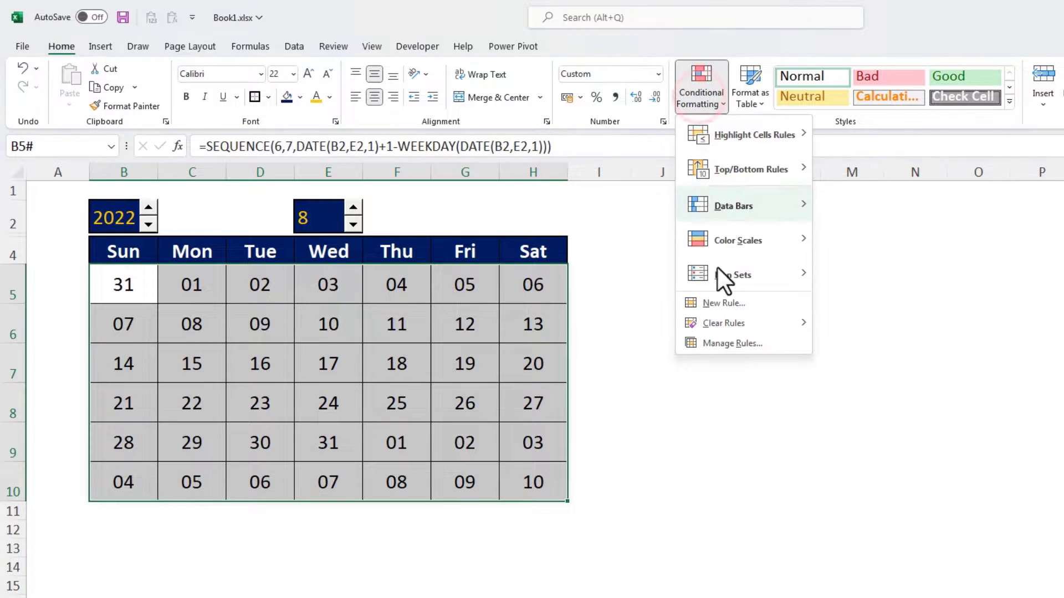
click(737, 343)
click(111, 416)
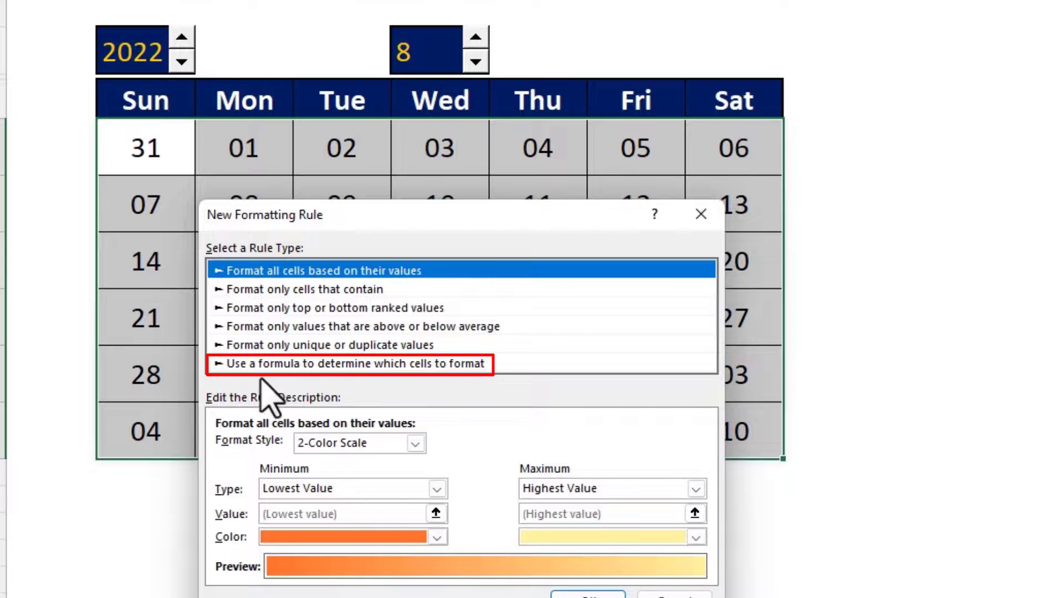
click(279, 364)
click(311, 450)
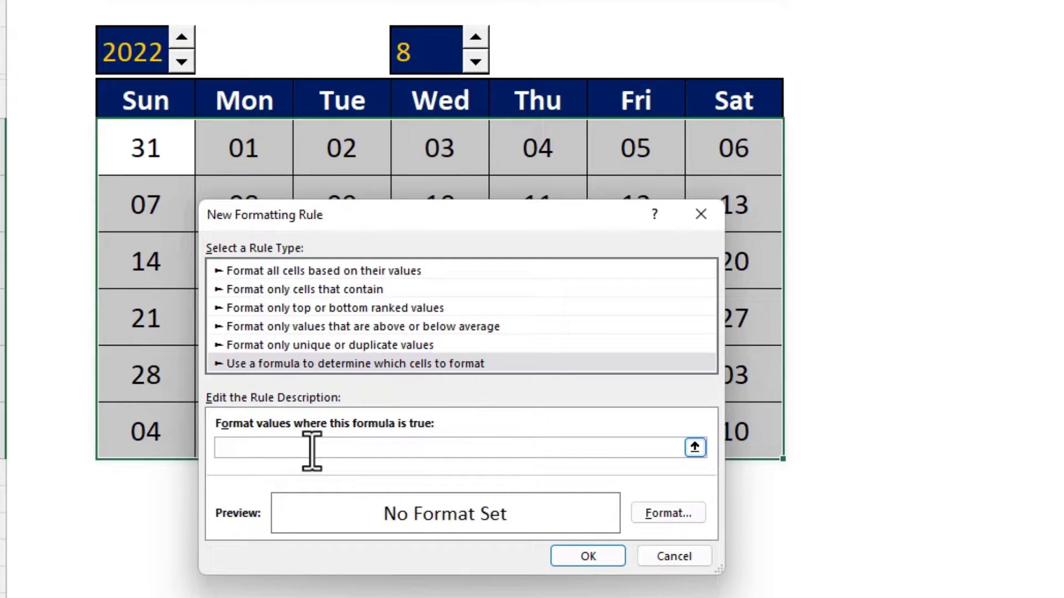
- Enter =$E$2<>month(B5) as the rule's formula, keeping the B5 reference relative
text(=)
click(403, 50)
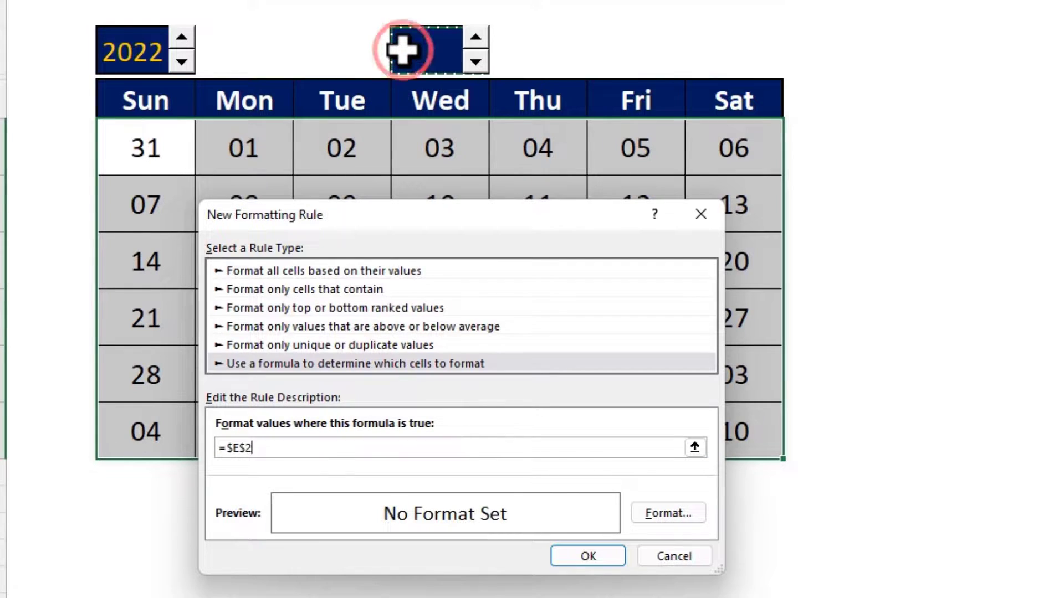
text(<>)
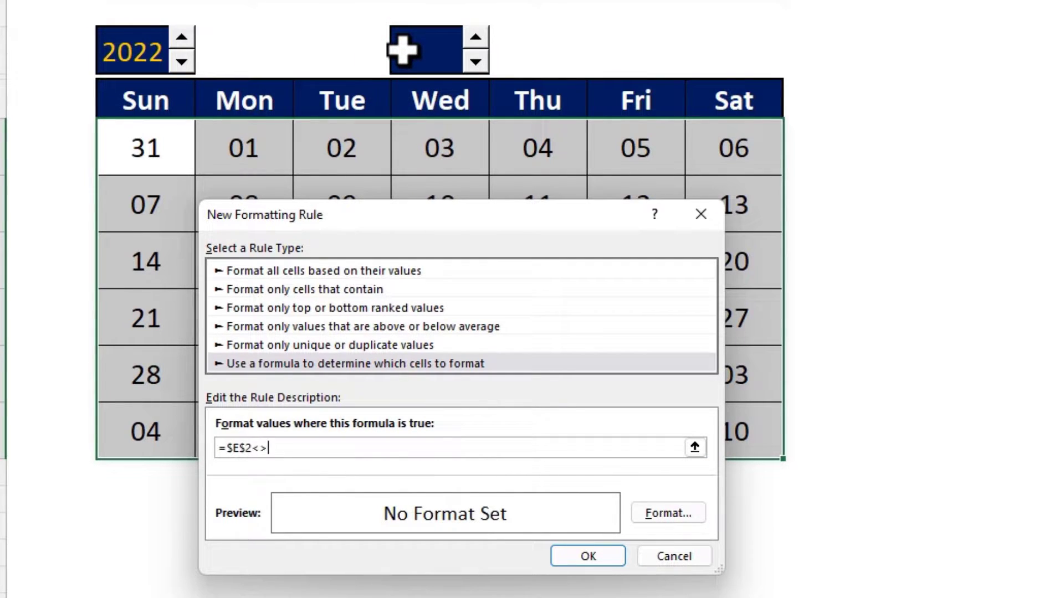
text(month()
click(150, 154)
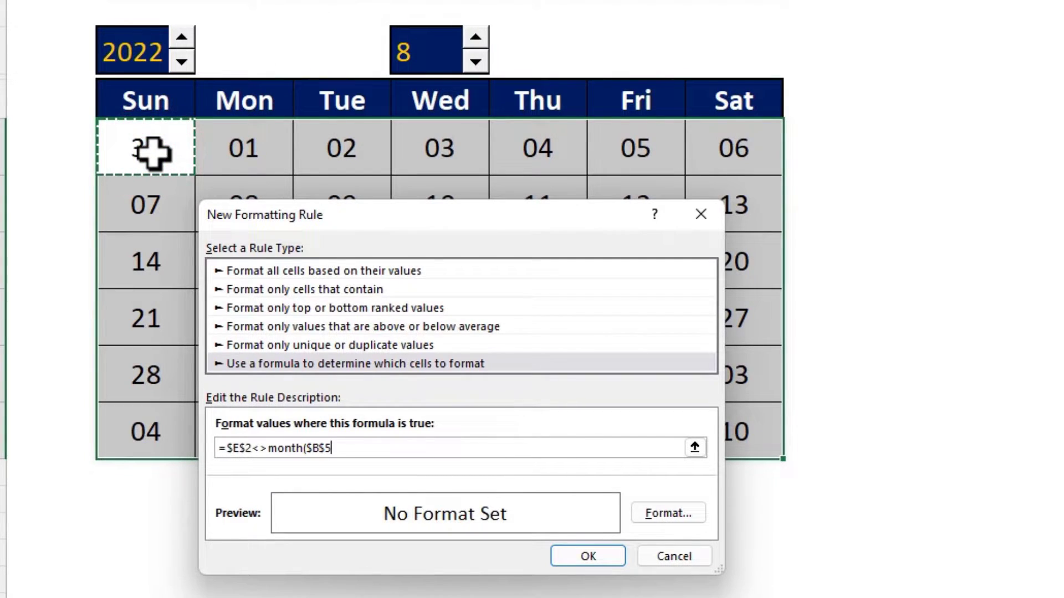
key(F4)
key(F4)
key(F4)
text())
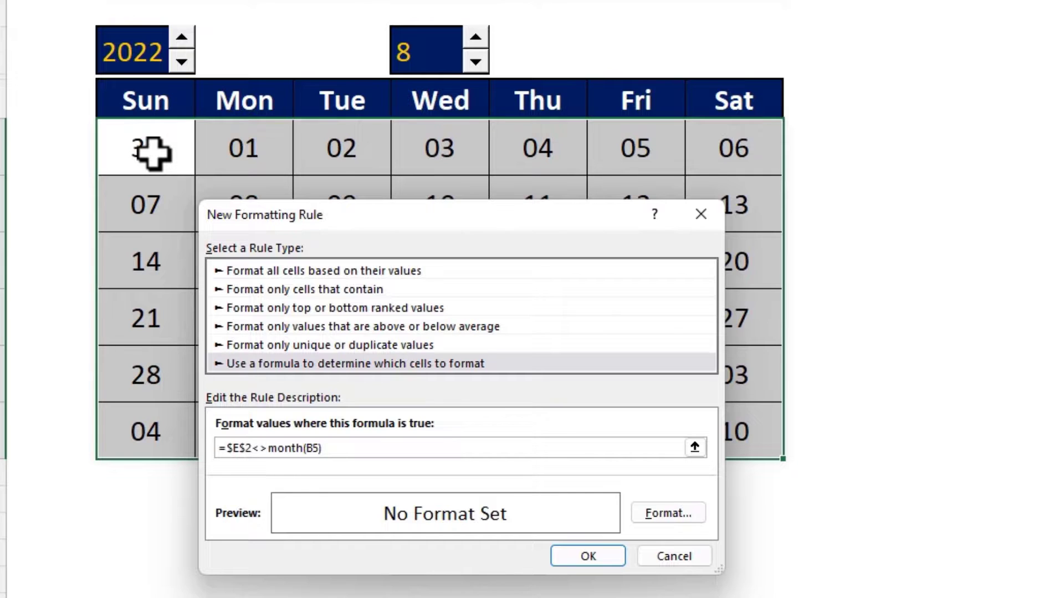
- Give the rule a white font colour and apply it to the calendar grid
click(657, 536)
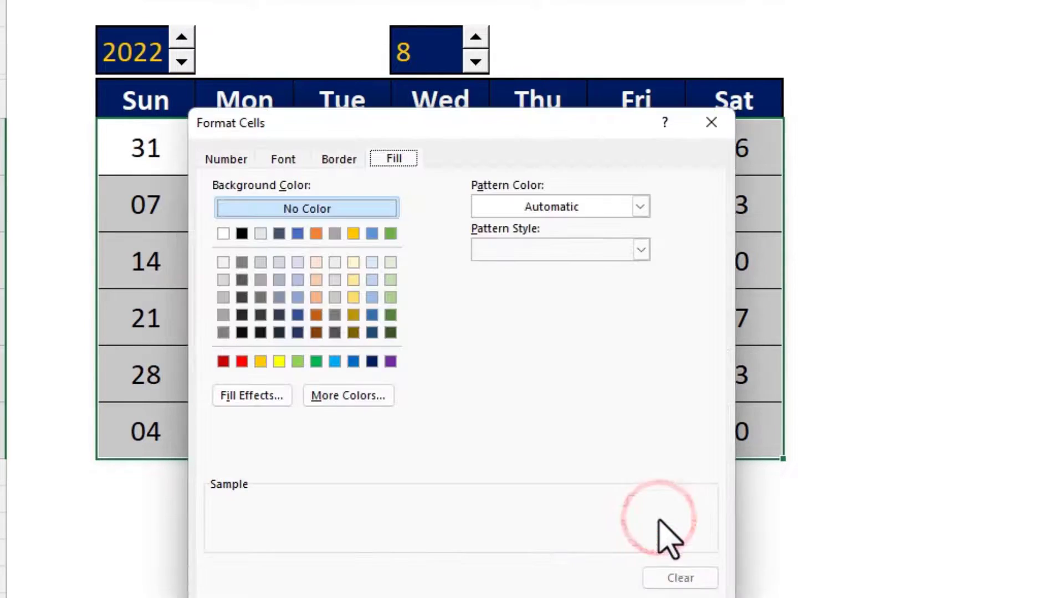
click(295, 160)
click(537, 330)
click(502, 413)
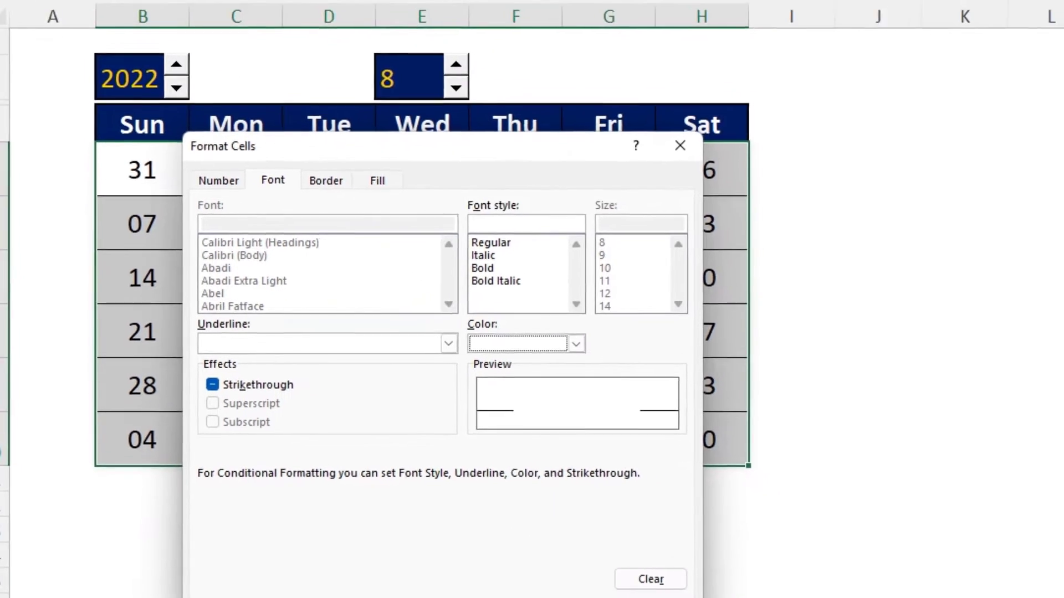
click(596, 597)
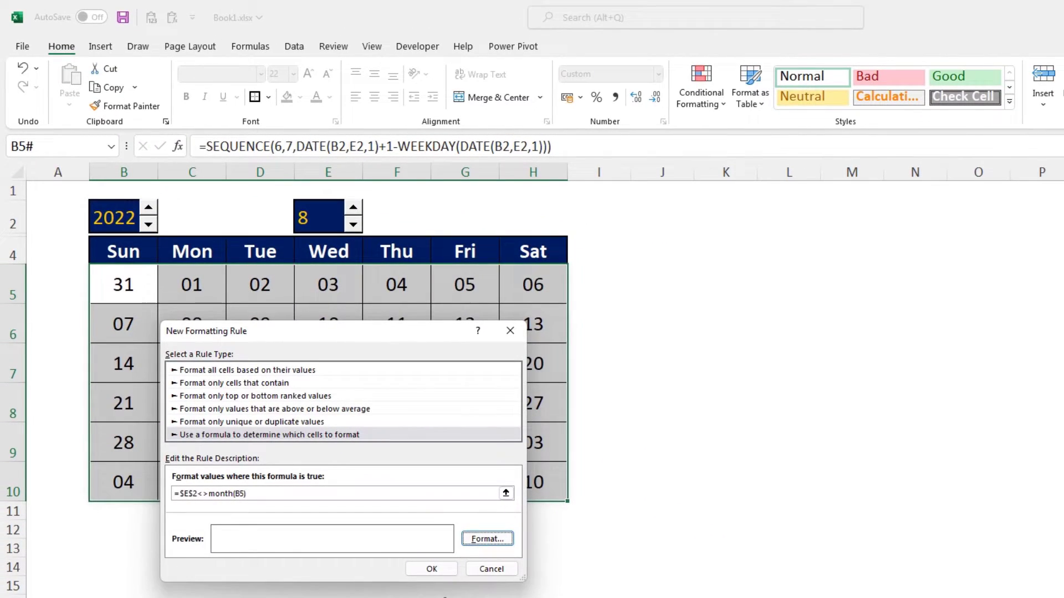
click(440, 570)
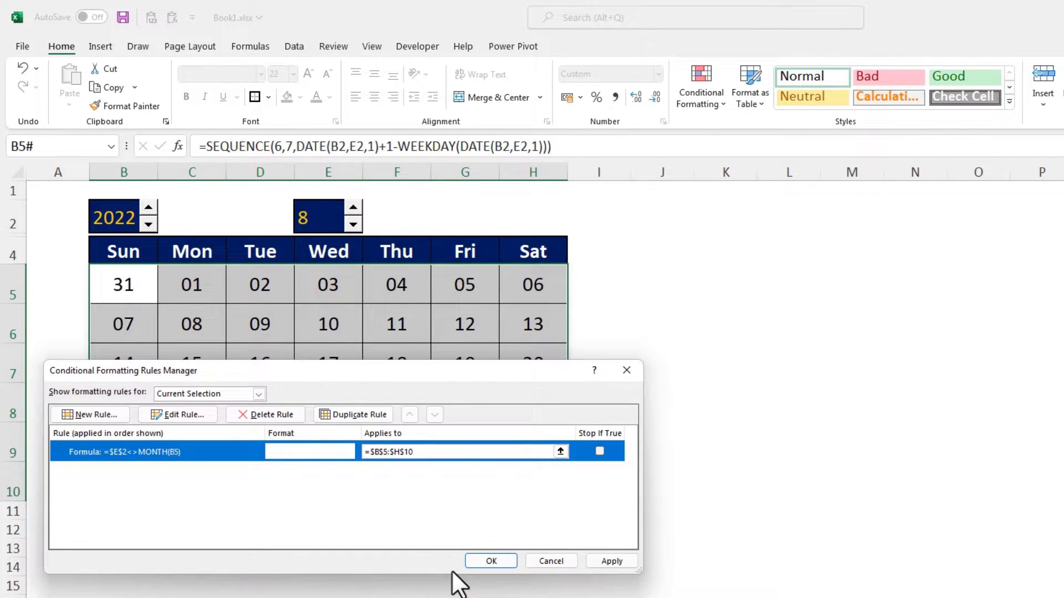
click(475, 561)
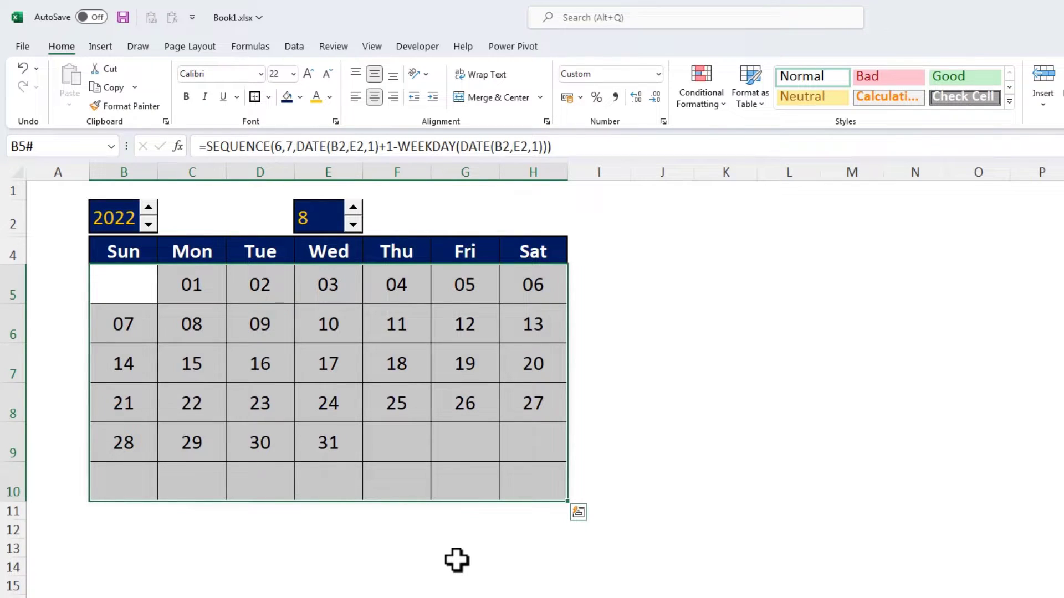
click(136, 285)
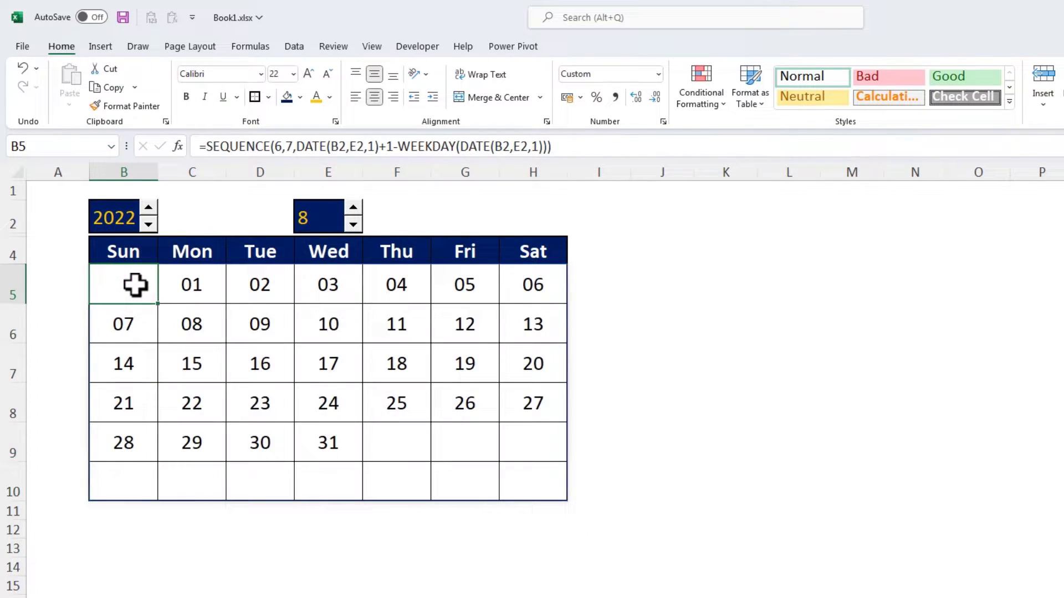
- Check the name of the events table on the adjacent sheet and return to the calendar sheet
key(ctrl+Page_Down)
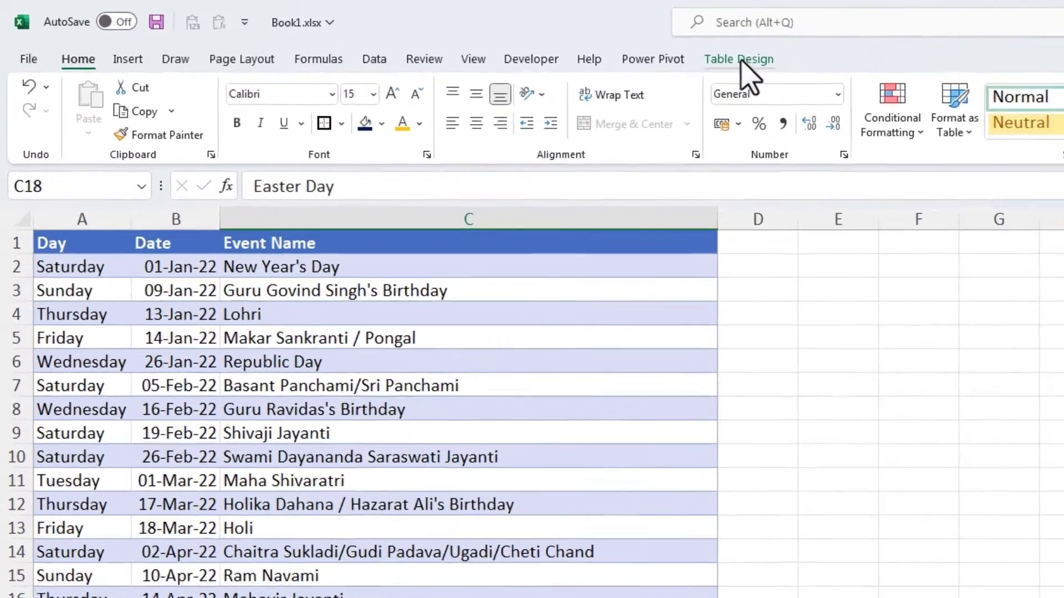
click(580, 46)
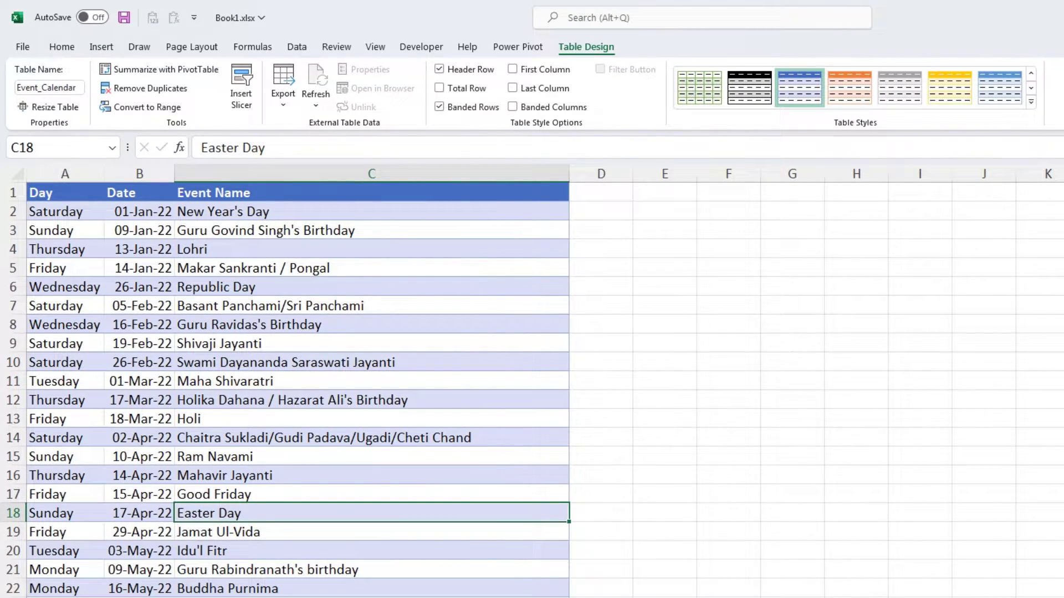
key(ctrl+Page_Up)
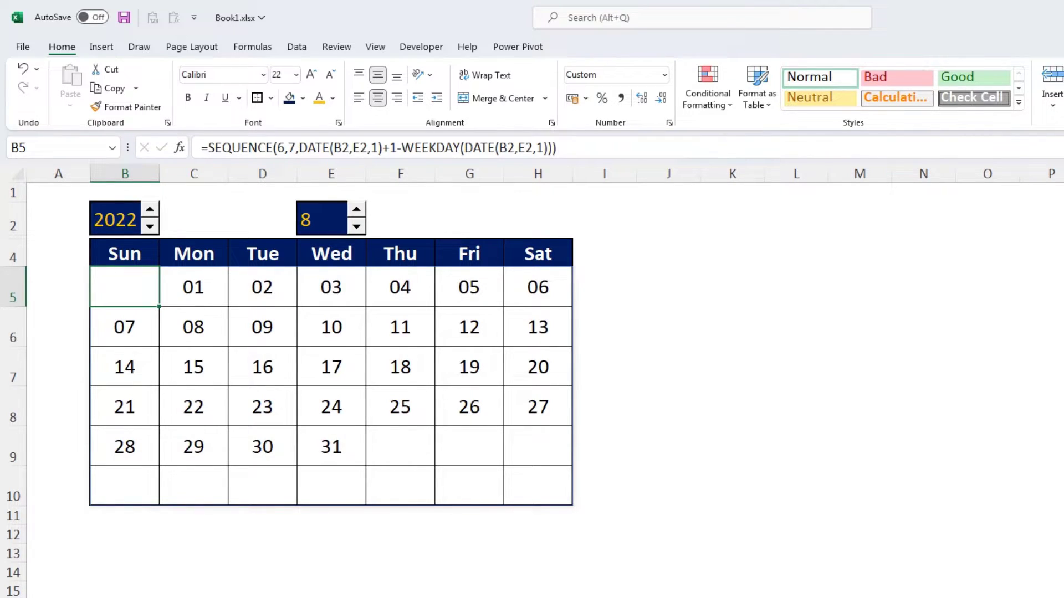
- Start another conditional formatting rule for the calendar grid B5:H10 that uses a formula to determine which cells to format
drag(128, 285, 522, 502)
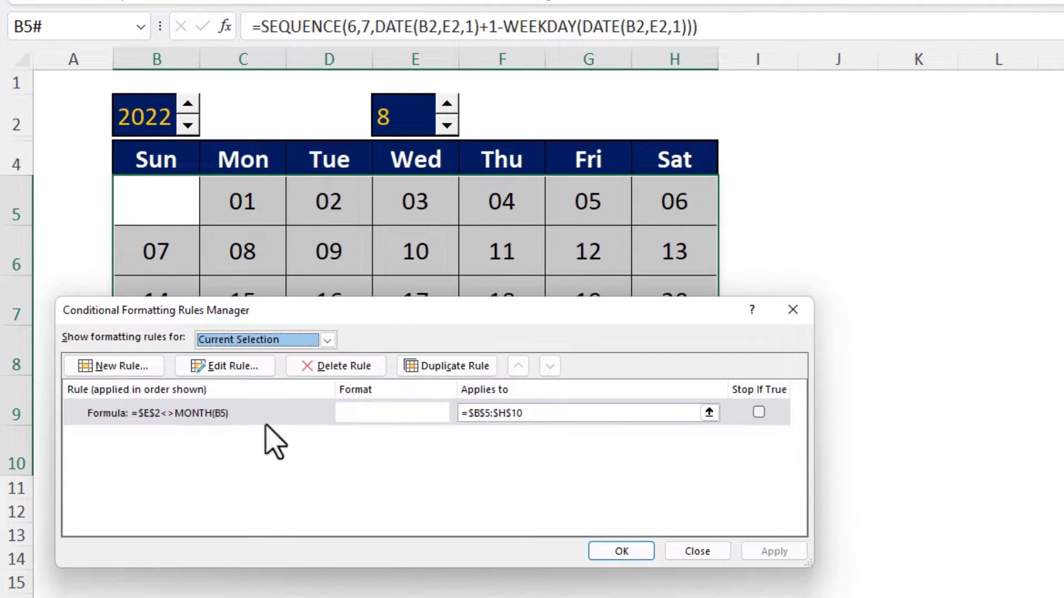
click(116, 366)
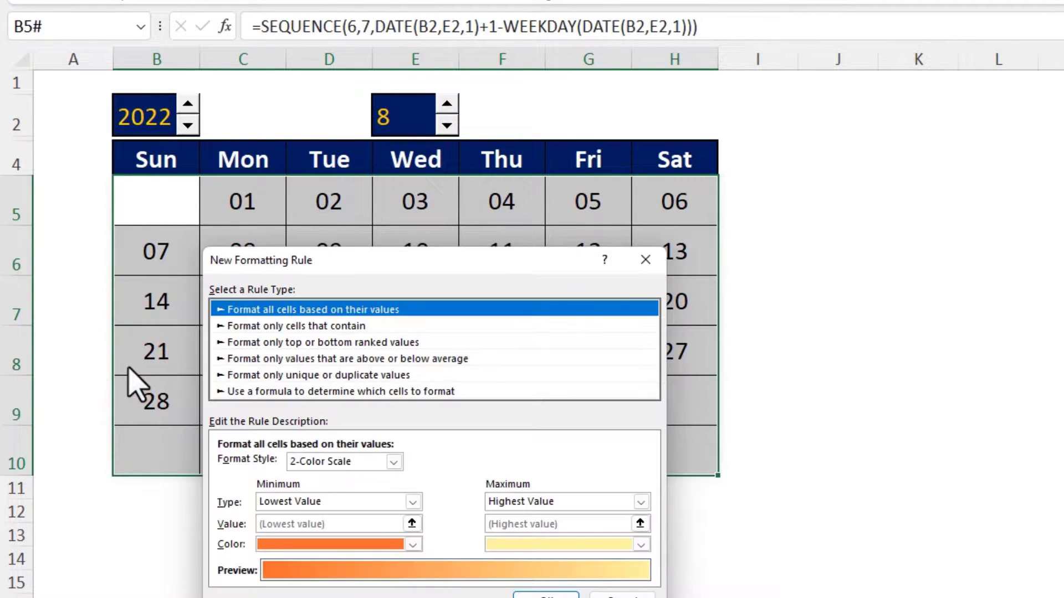
click(307, 391)
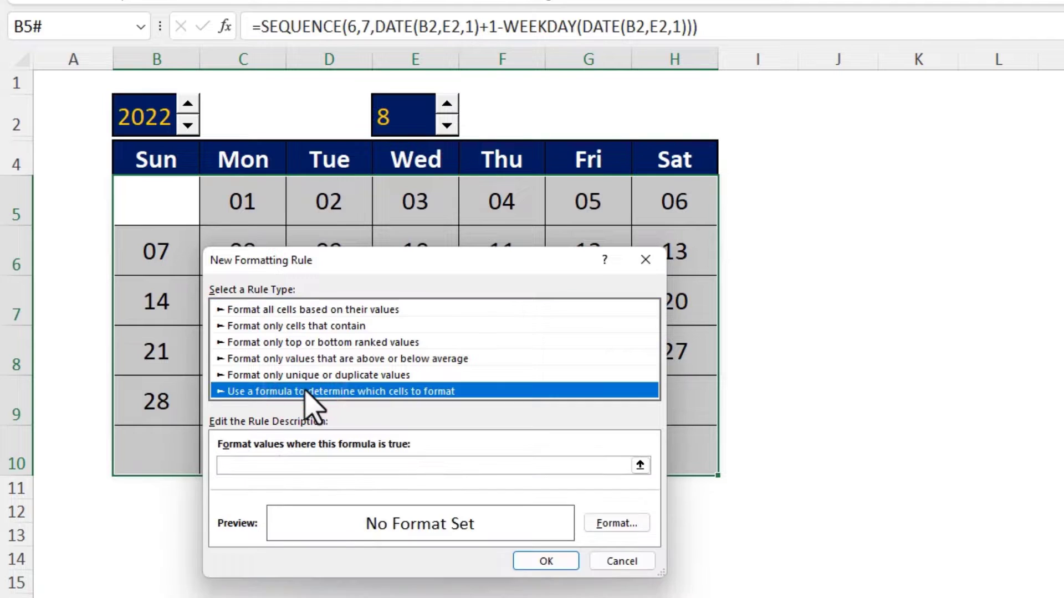
- Enter =isnumber(match(B5,Sheet2!$B$2:$B$47,0)) as the rule's formula, with B5 relative and the events table's Date column as lookup range
click(297, 465)
text(=isnumber(match)
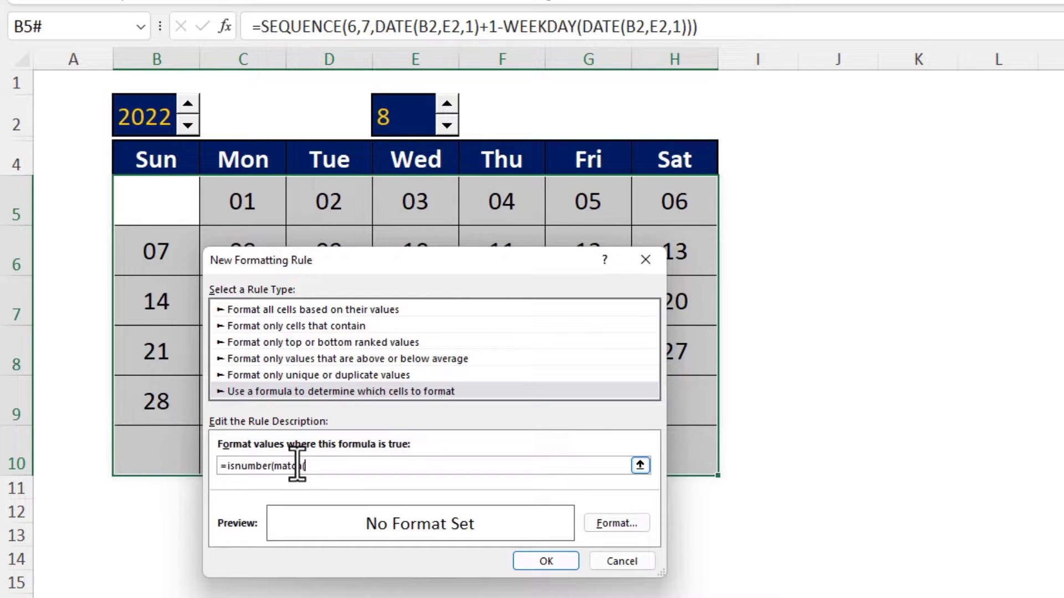
text(()
click(159, 200)
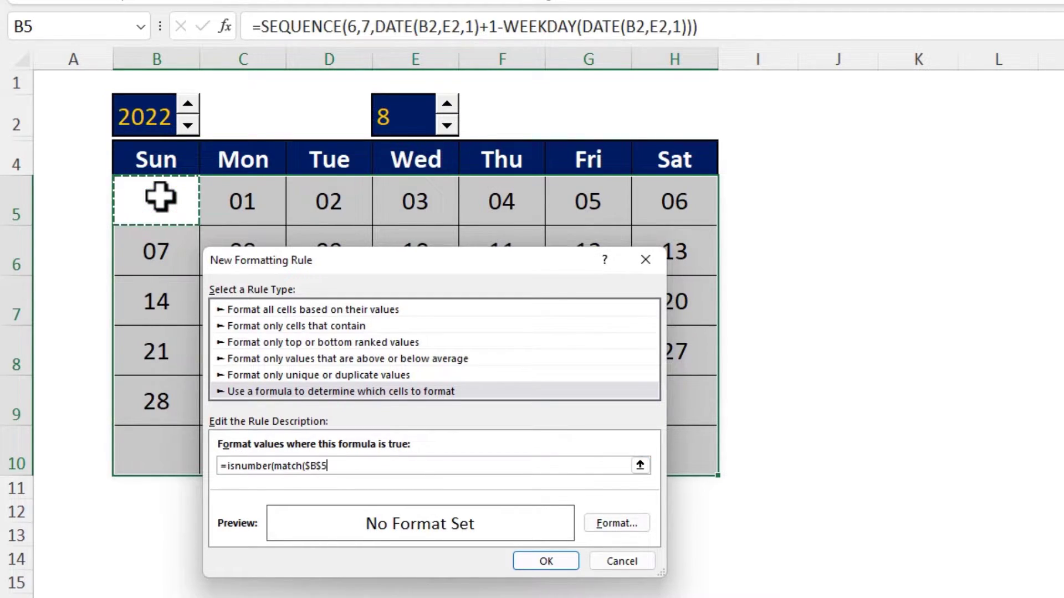
key(F4)
key(F4)
key(F4)
text(,)
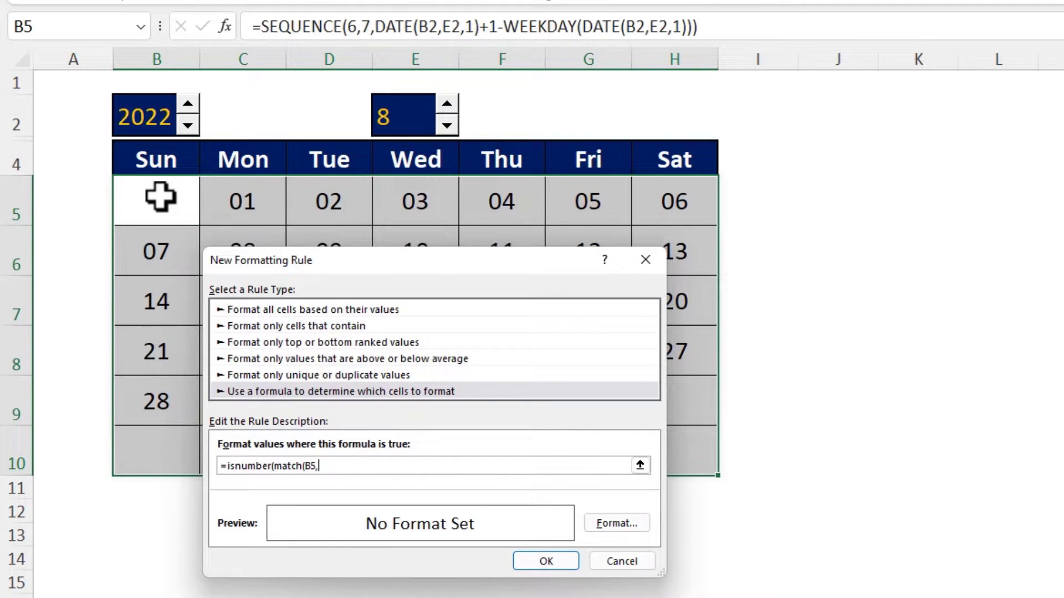
click(243, 597)
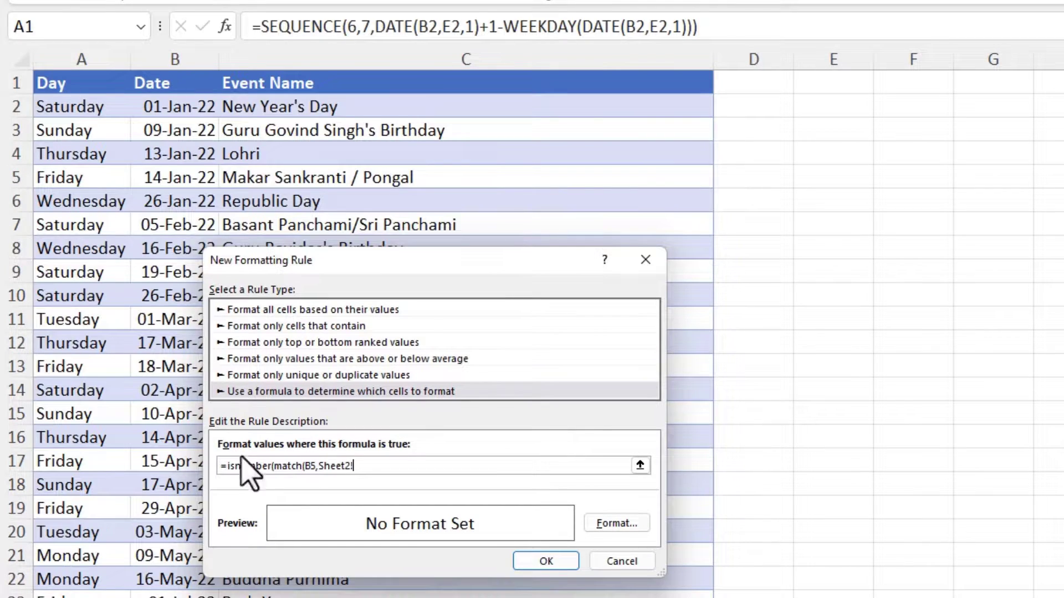
click(184, 73)
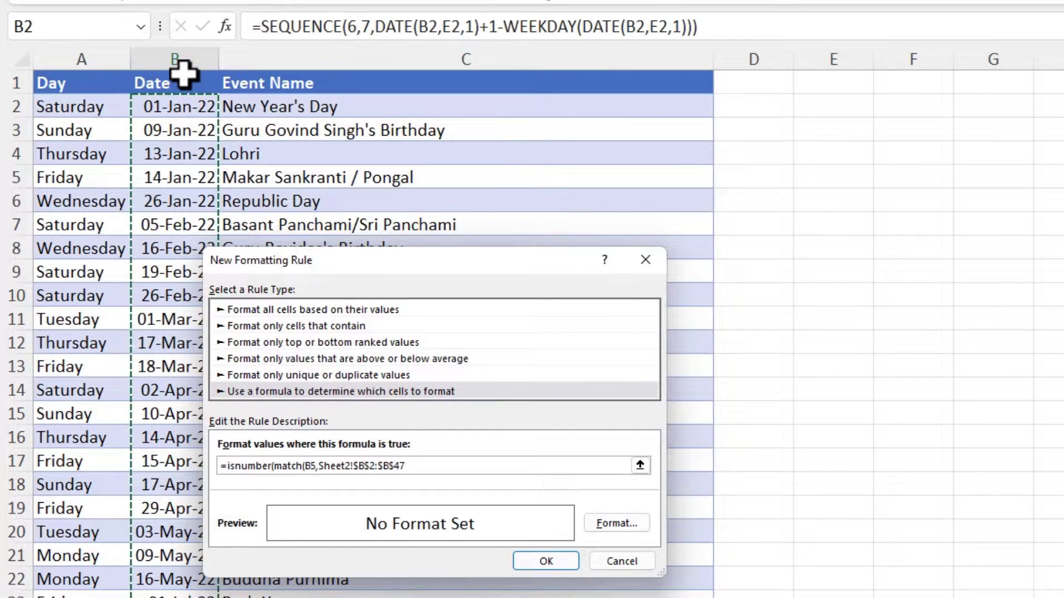
text(,0)))
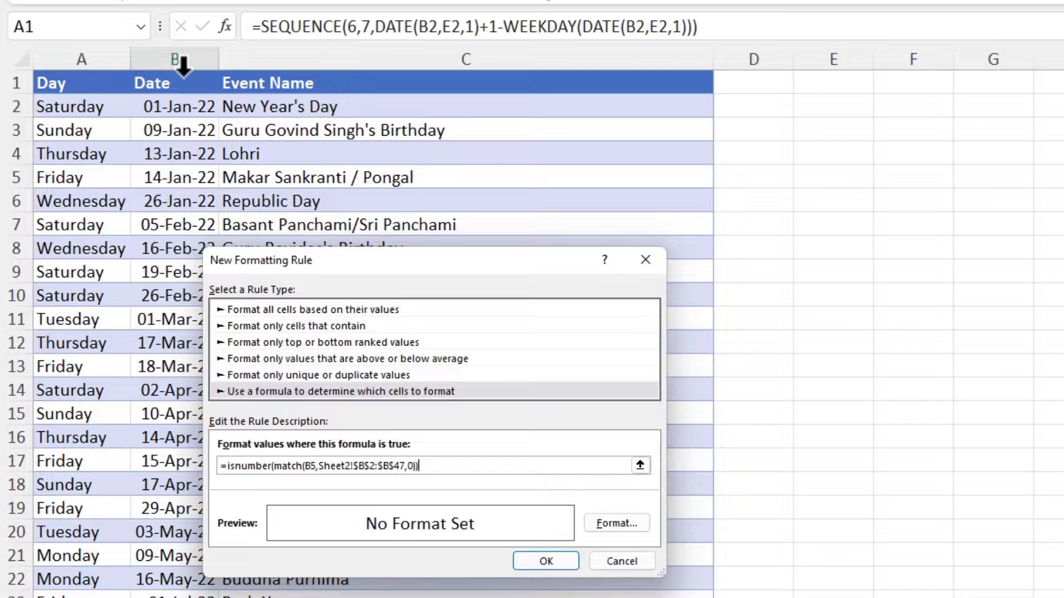
- Give the event-date rule a green fill and add it to the calendar grid's rules
click(632, 526)
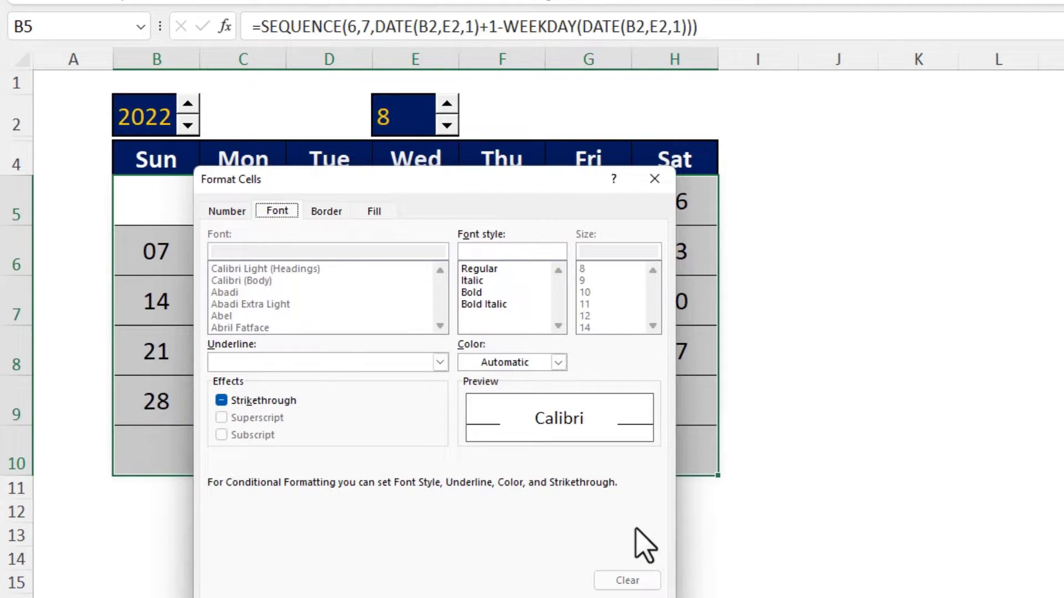
click(380, 211)
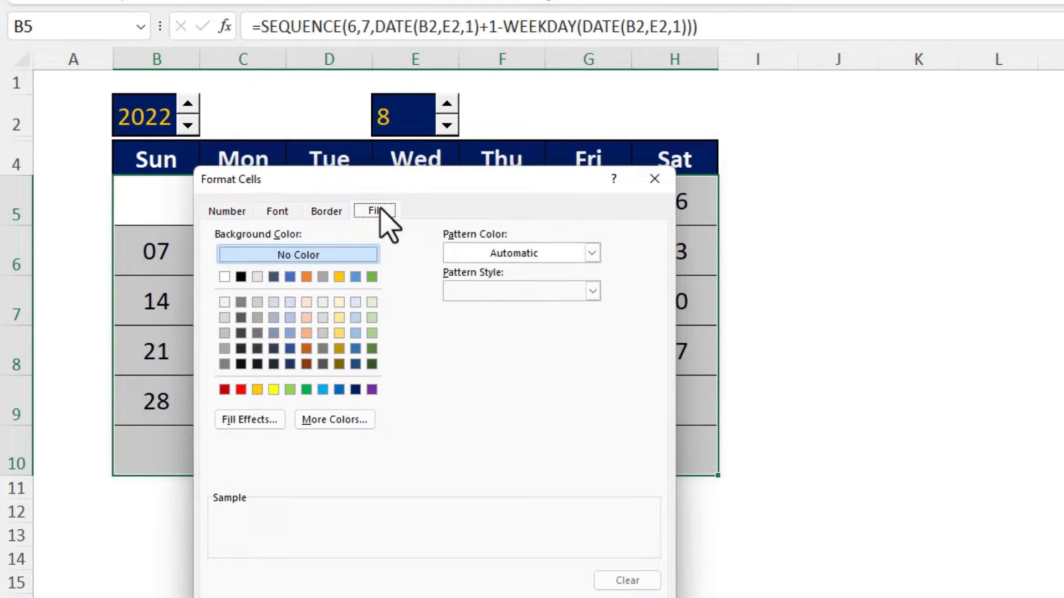
click(371, 277)
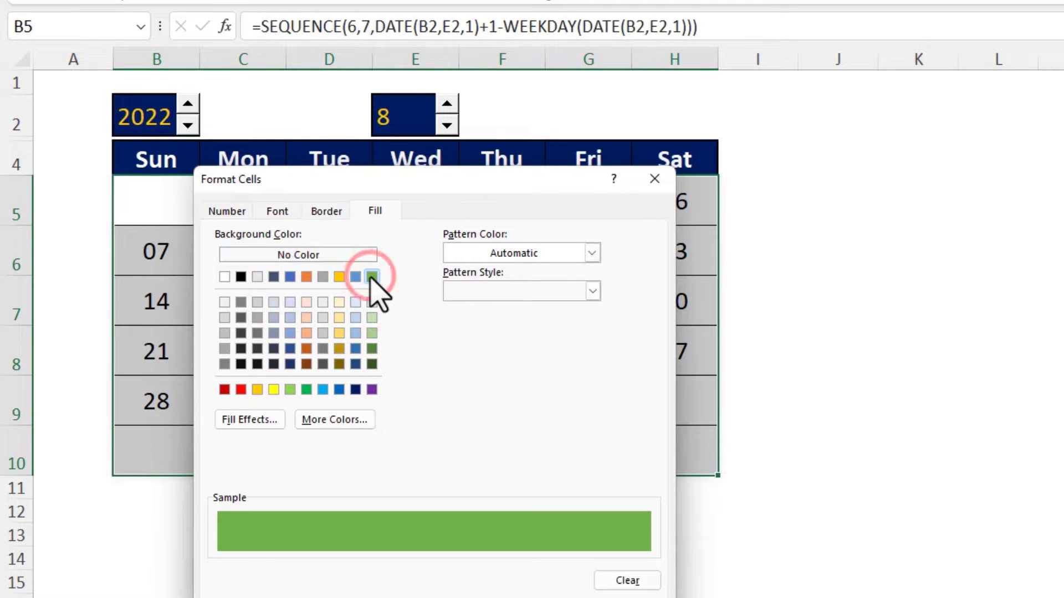
click(561, 597)
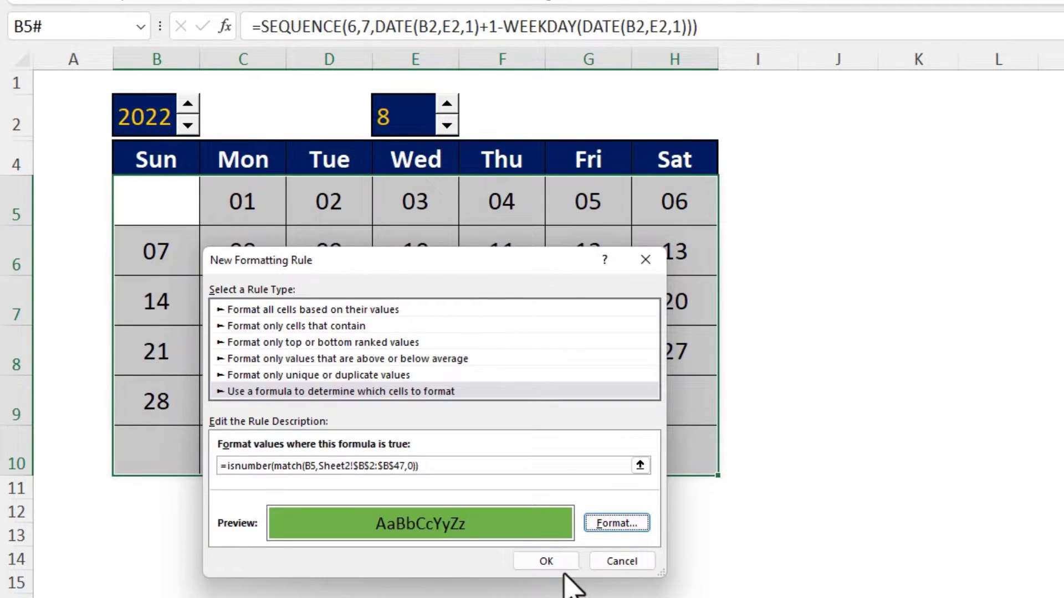
click(560, 568)
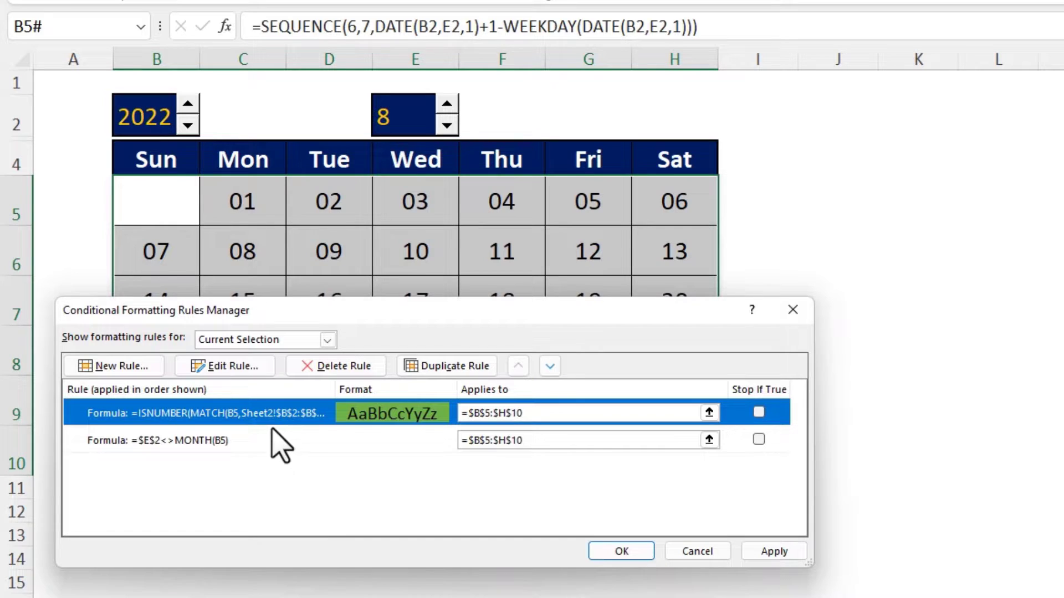
- Move the event-date rule below the =$E$2<>MONTH(B5) rule, enable Stop If True for the month rule, and apply the rules
click(550, 367)
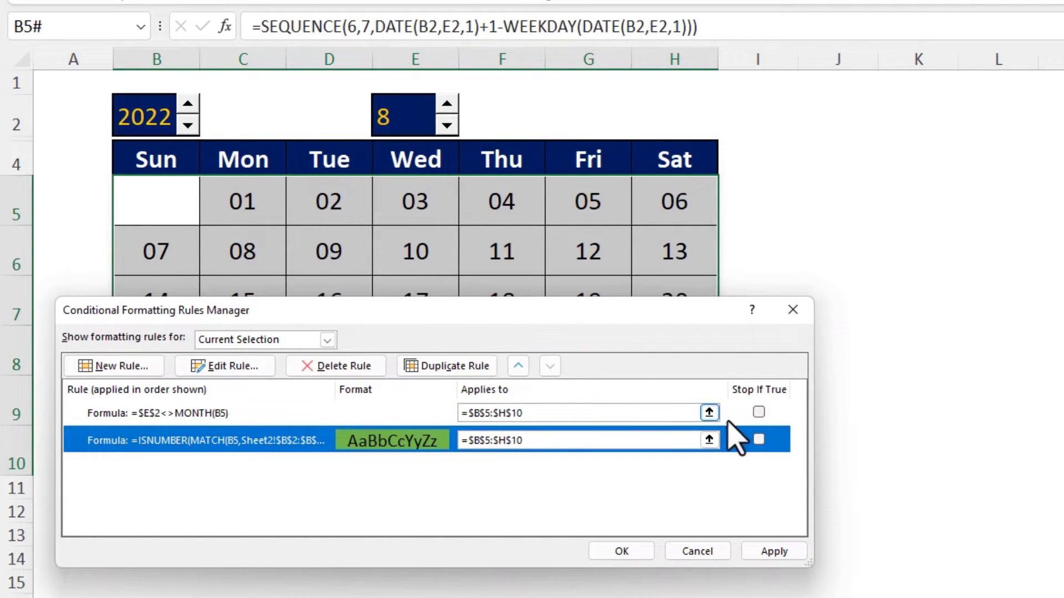
click(759, 412)
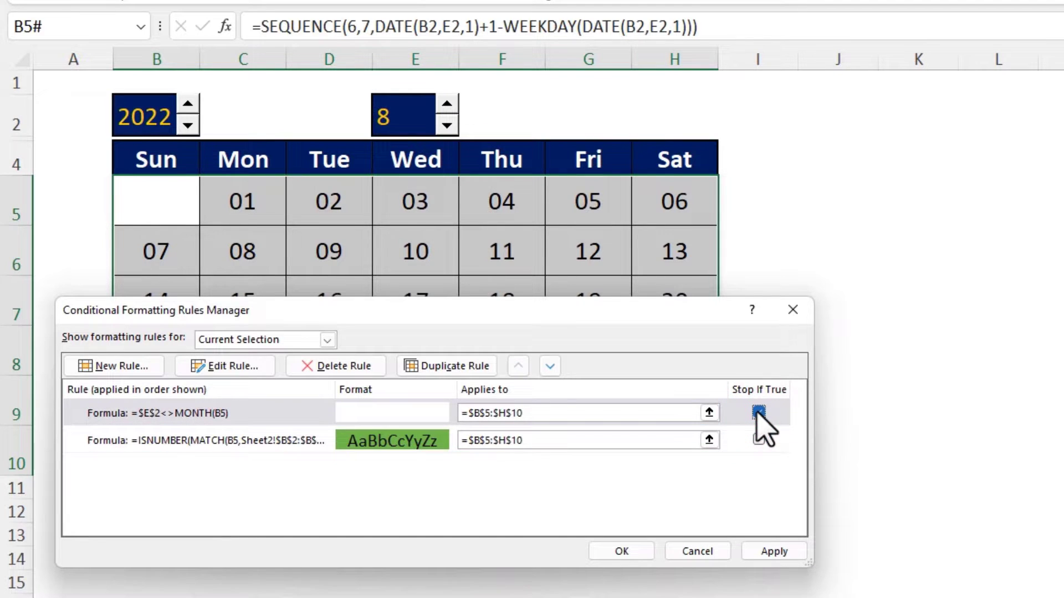
click(771, 552)
click(622, 552)
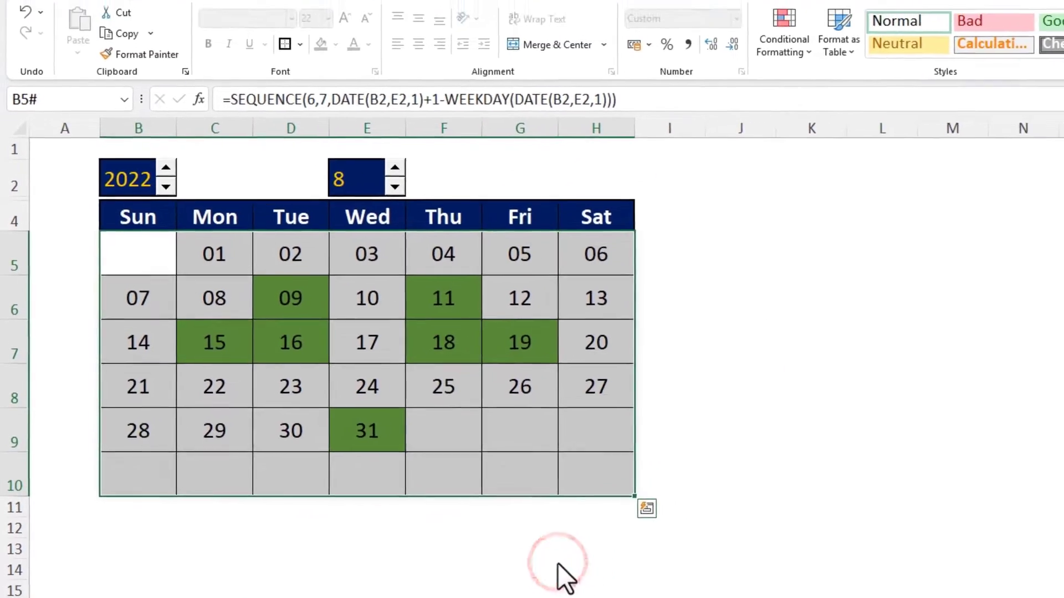
click(171, 260)
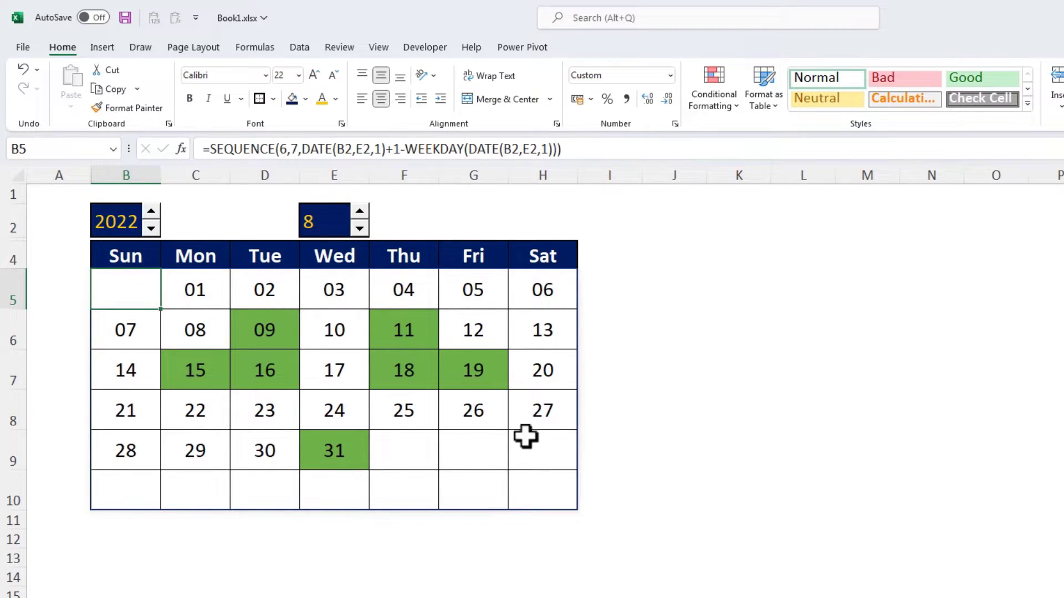
- Copy the Day, Date and Event Name headers from the events table to J4:L4 on the calendar sheet
click(673, 254)
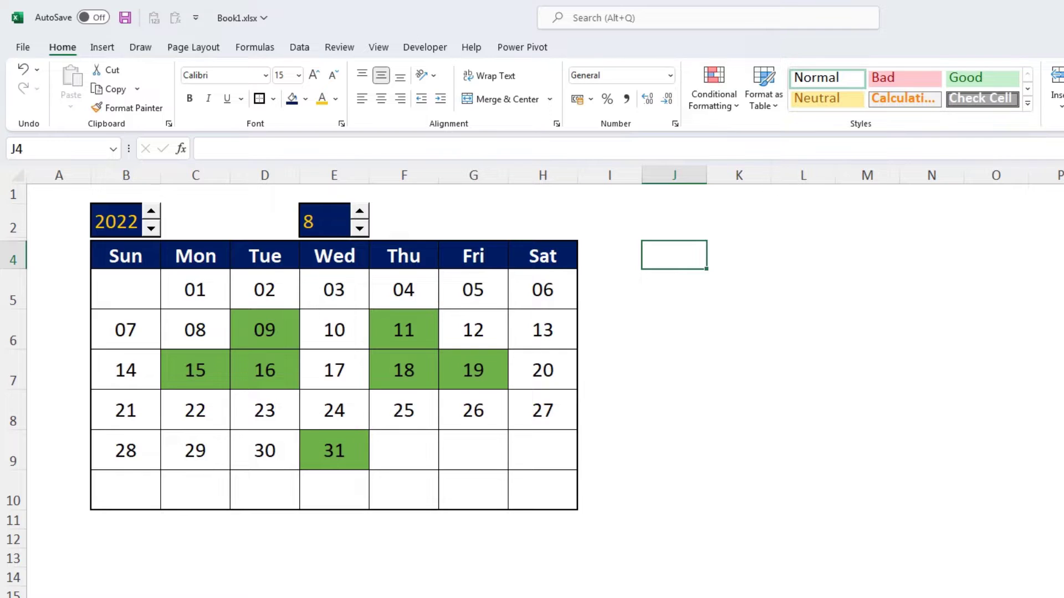
click(183, 593)
drag(54, 198, 308, 190)
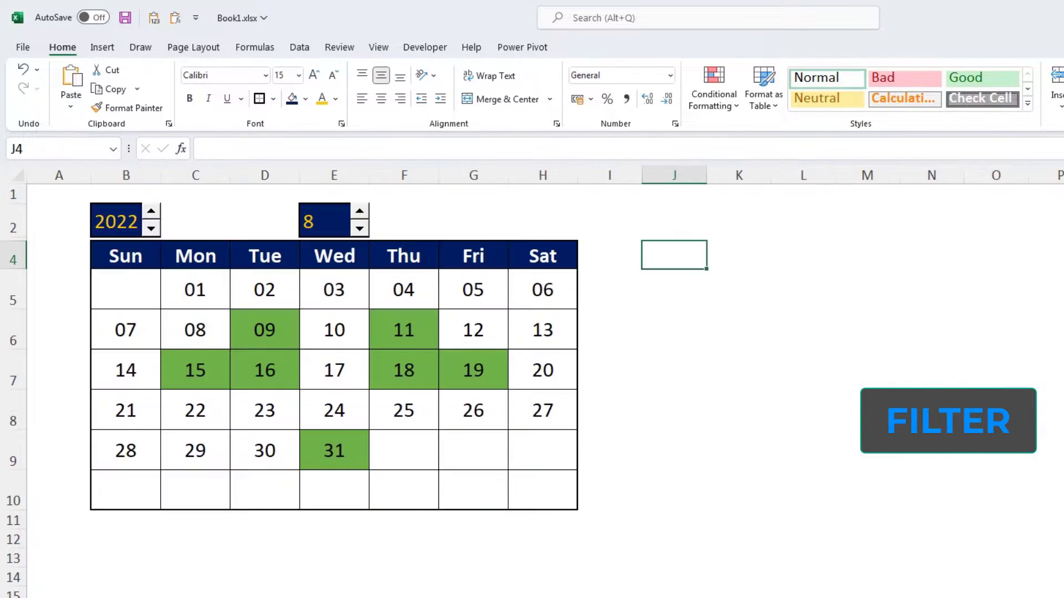
text(Day	Date	Event Name)
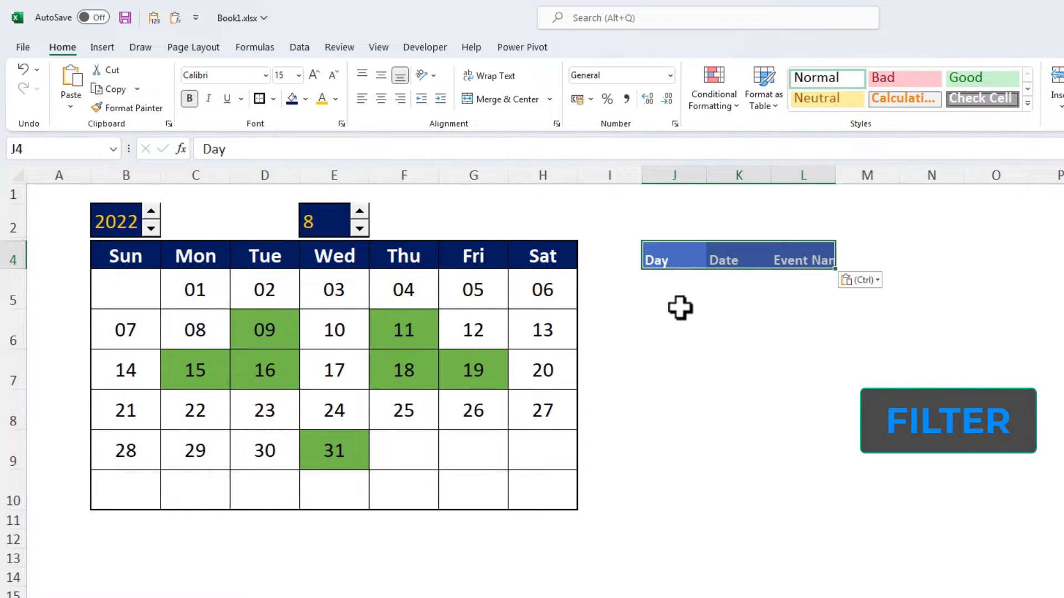
- Begin a FILTER formula in J5, below the Day header, with the Event_Calendar table as its array
click(676, 283)
text(=fil)
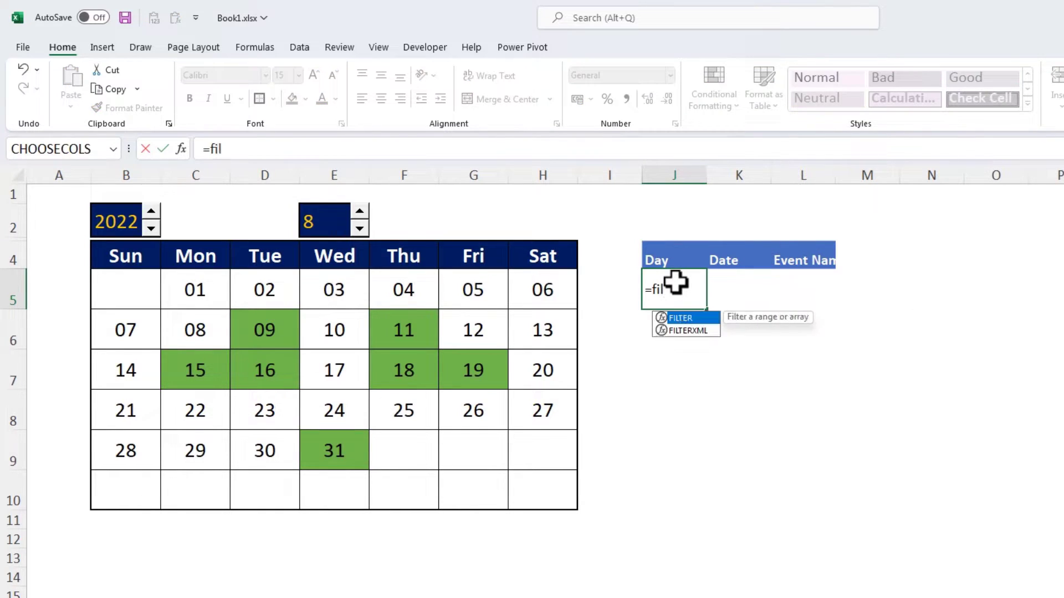
key(Tab)
text(eve)
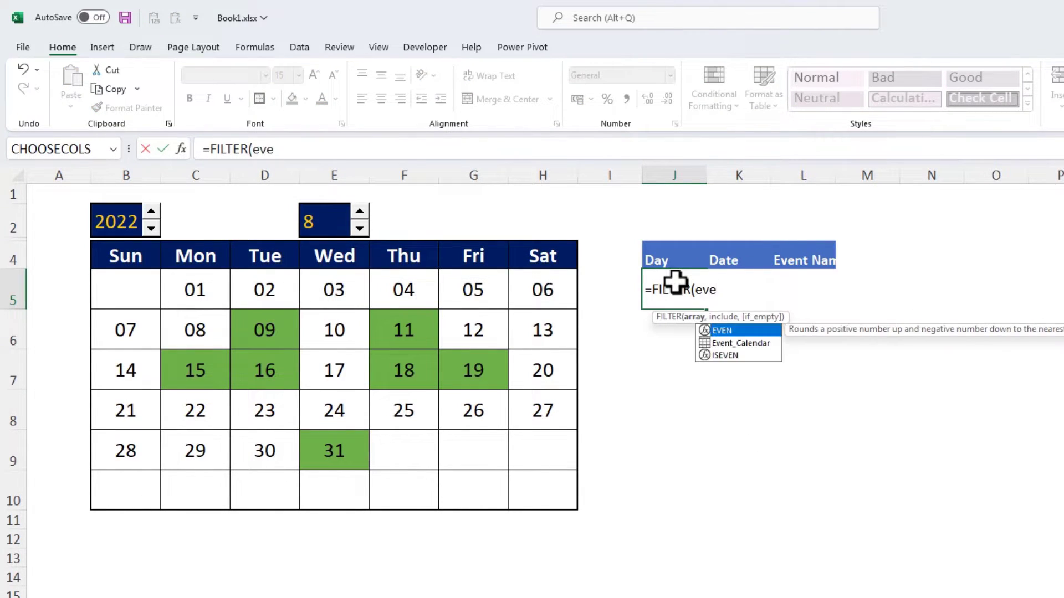
key(Tab)
text(,)
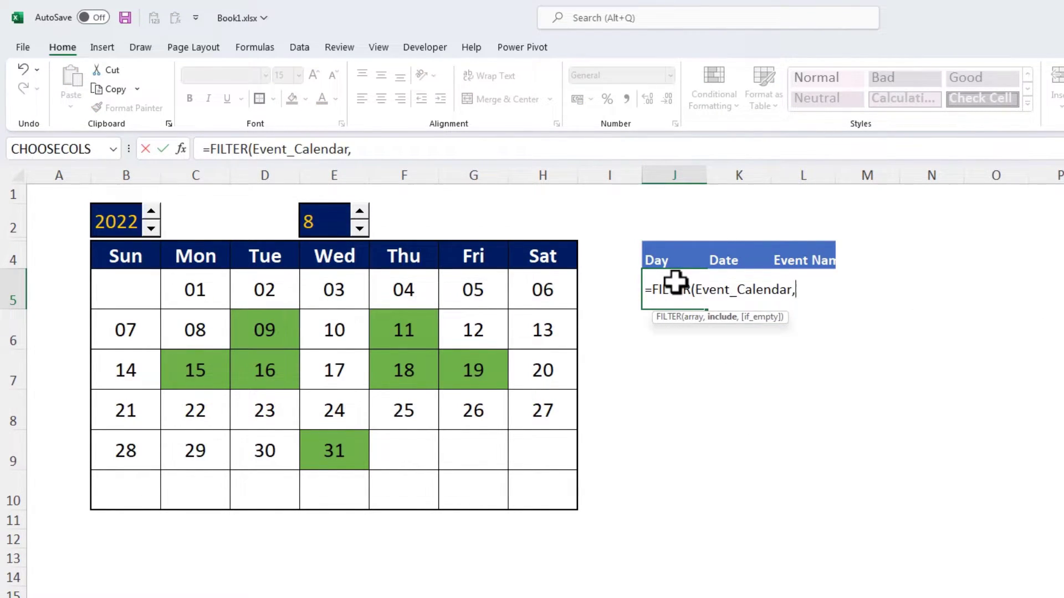
- Add TEXT(Event_Calendar[Date],"mmm-yy") as the first part of the FILTER formula's include argument
text(tex)
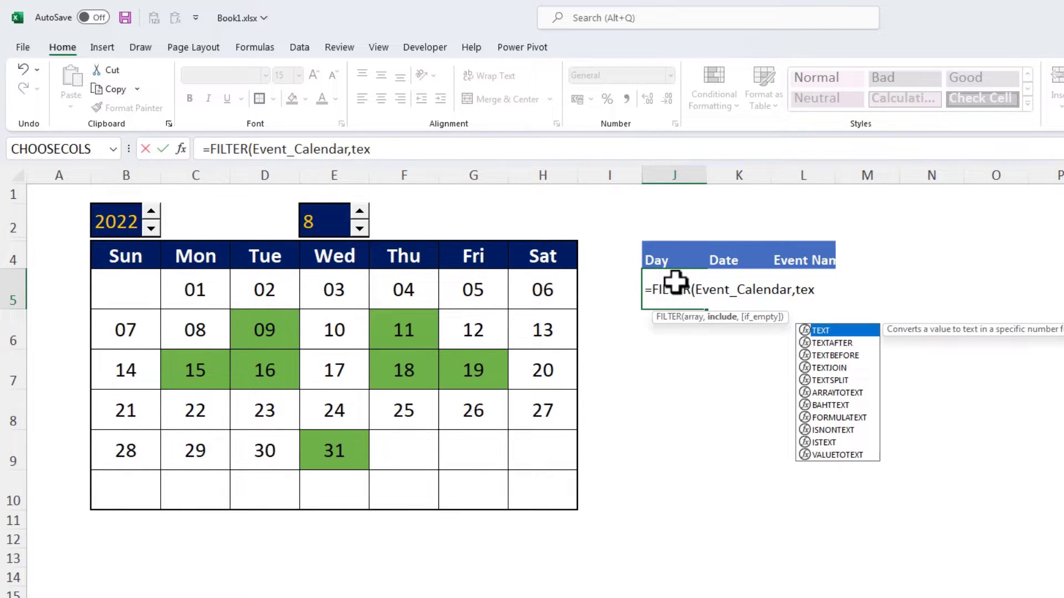
key(Tab)
text(eve)
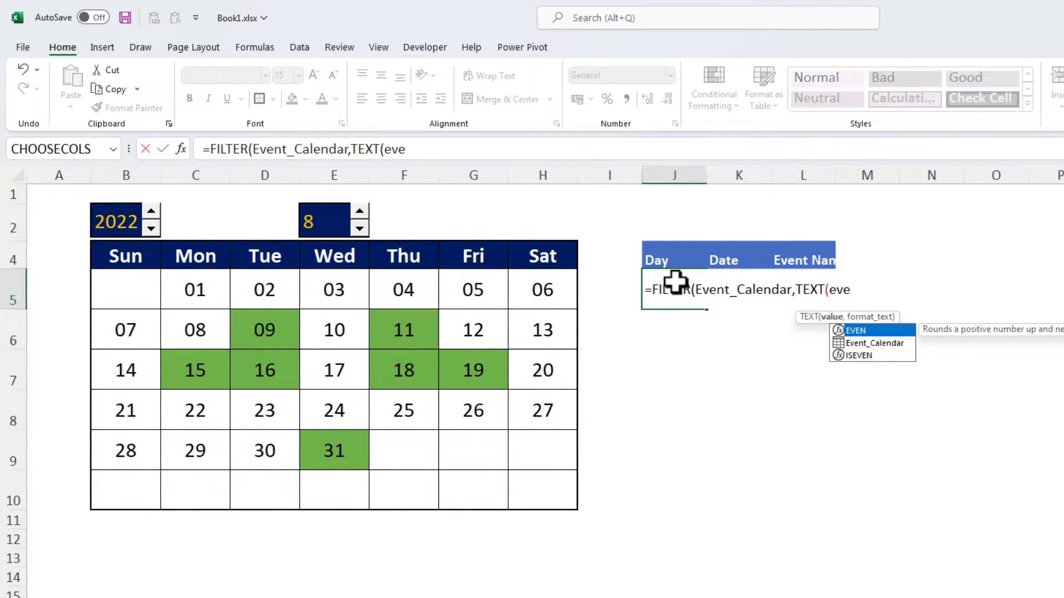
key(Tab)
text([da)
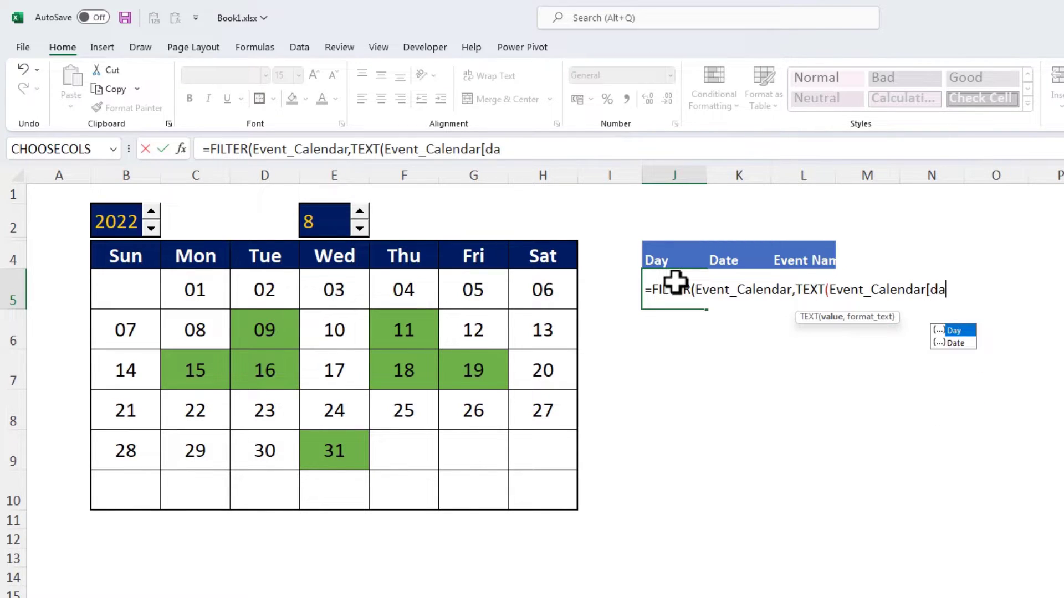
key(Down)
key(Tab)
text(],)
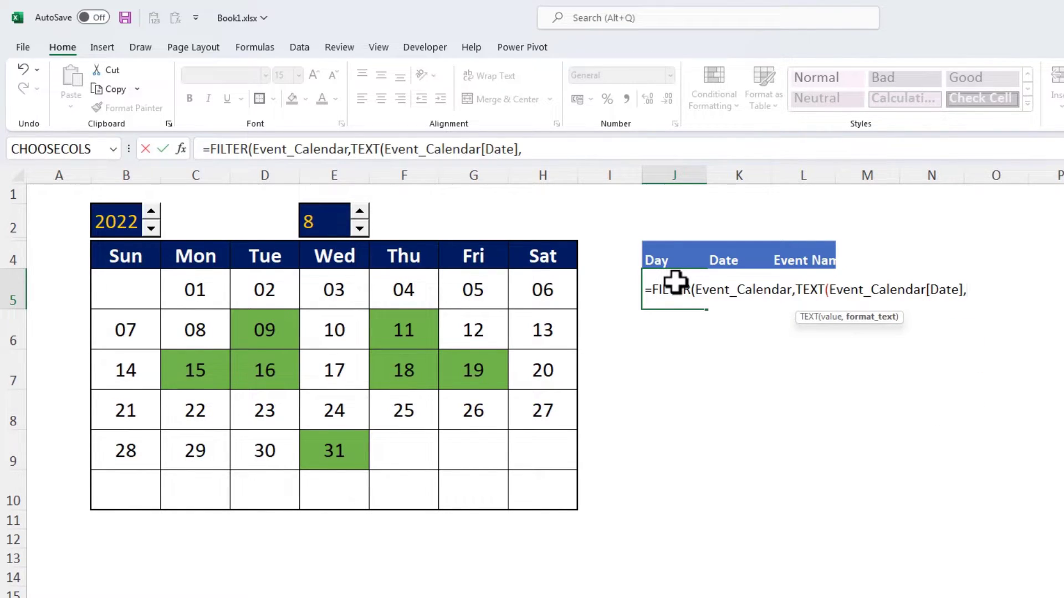
text("mmm-)
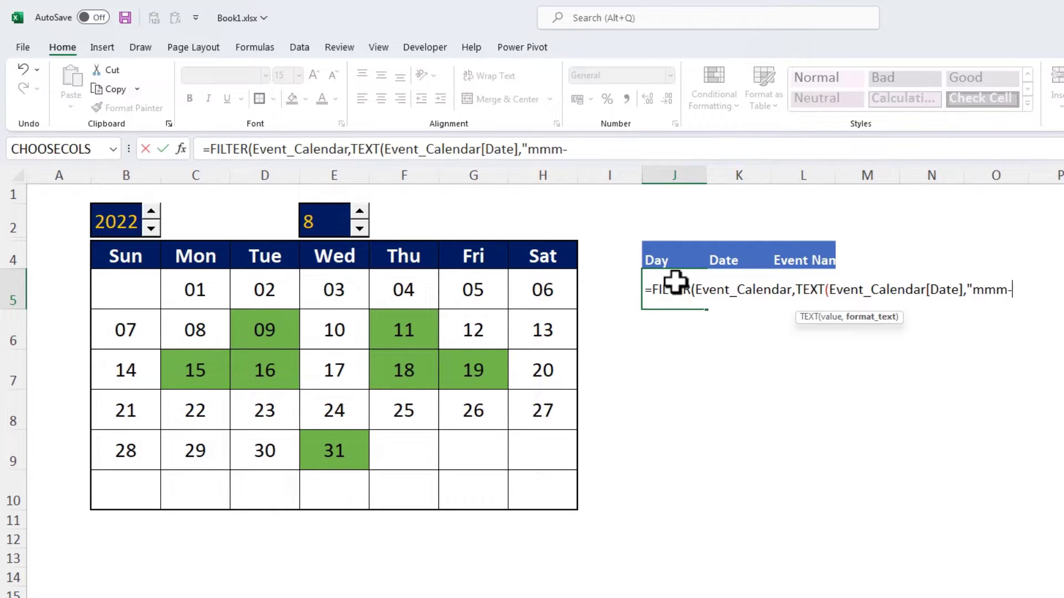
text(yy"))
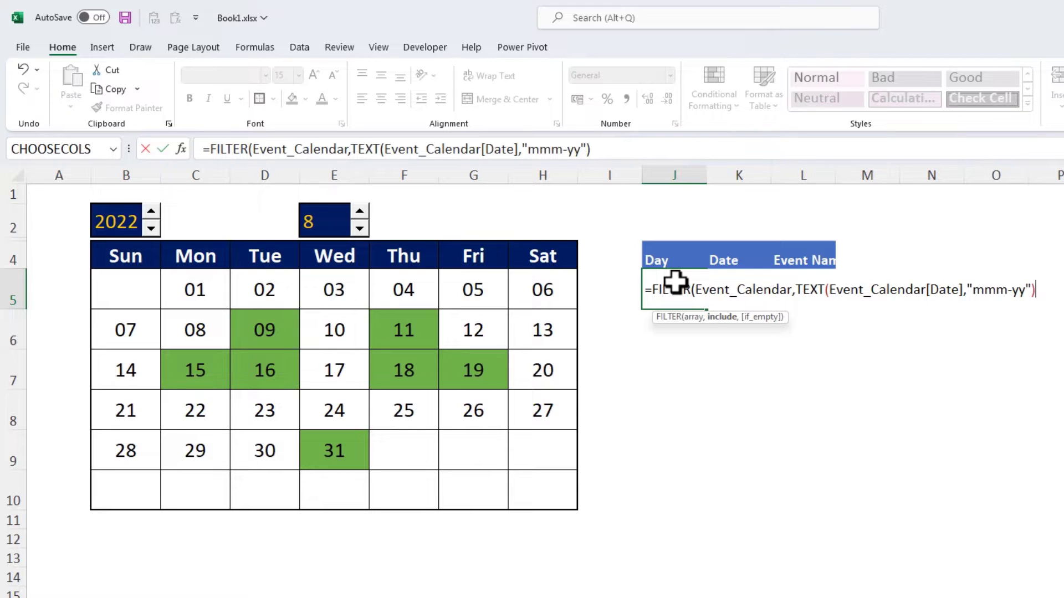
- Complete the FILTER include argument by comparing the event dates' text with TEXT($E$7,"mmm-yy")
text(=)
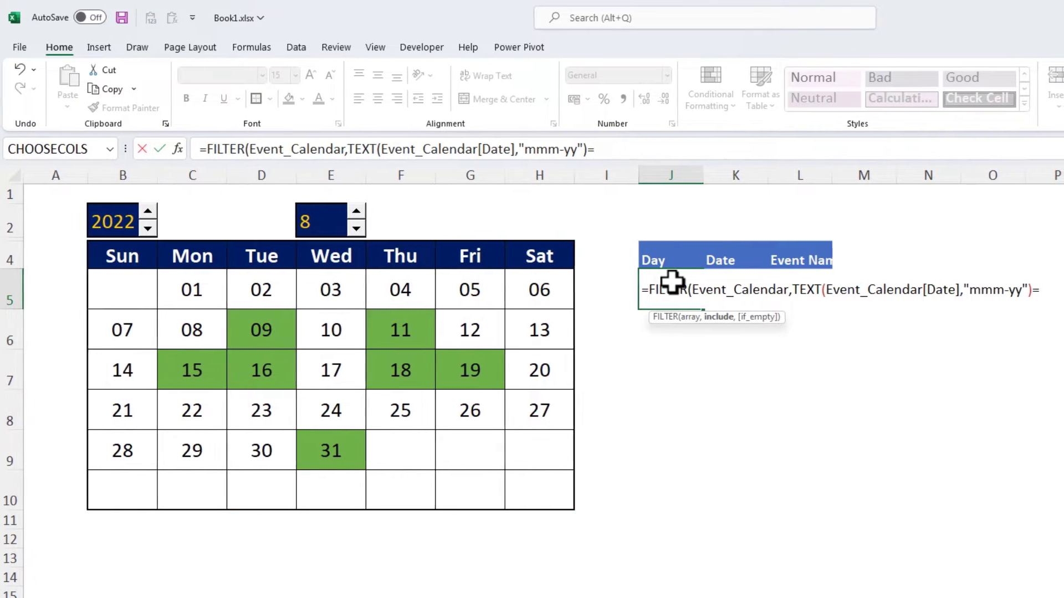
text(text)
key(Tab)
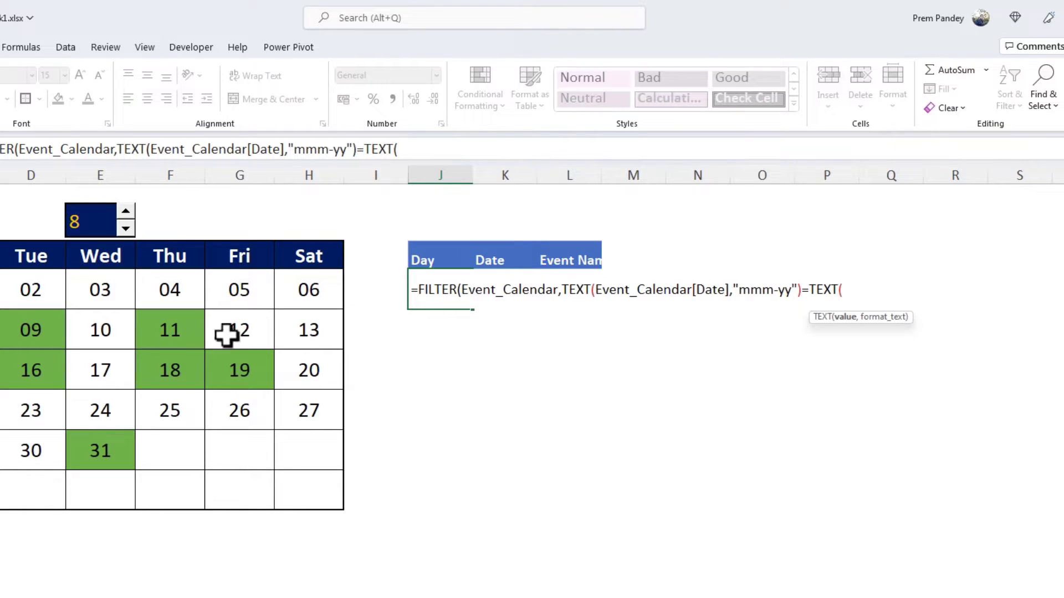
click(107, 368)
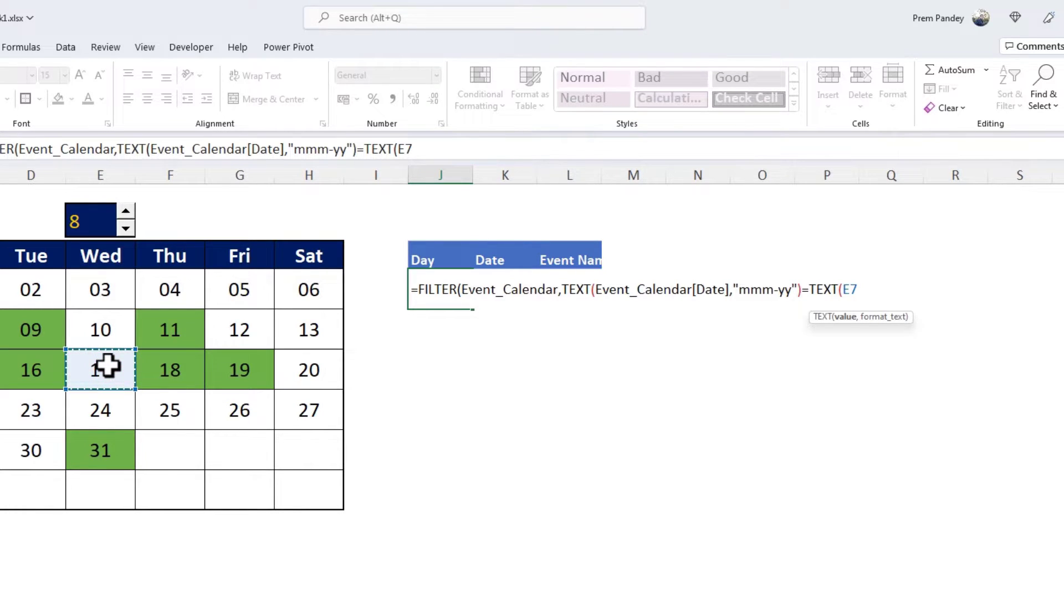
key(F4)
text(,)
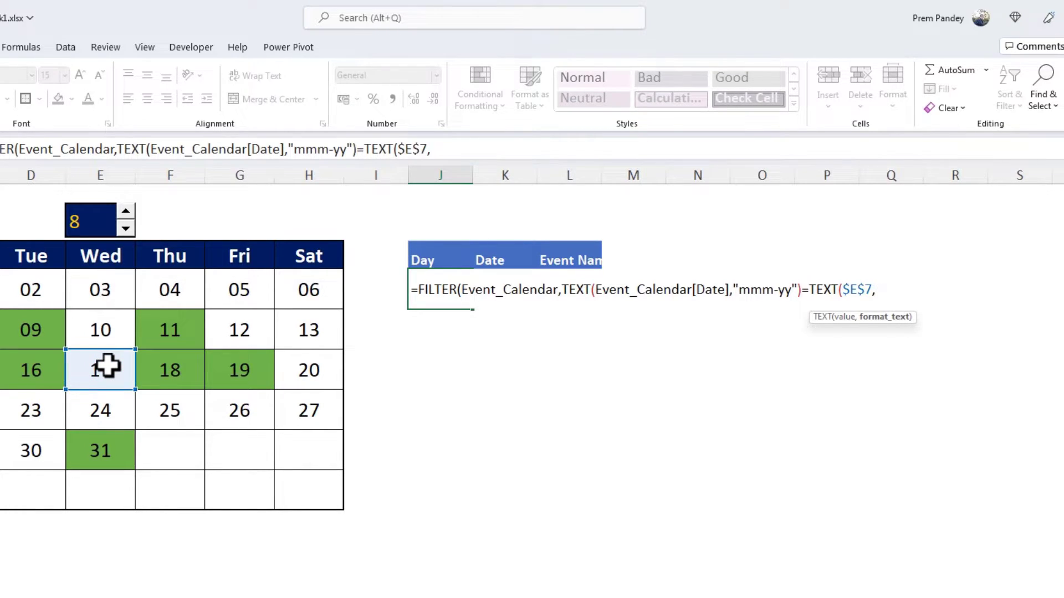
text("mmm-yy")
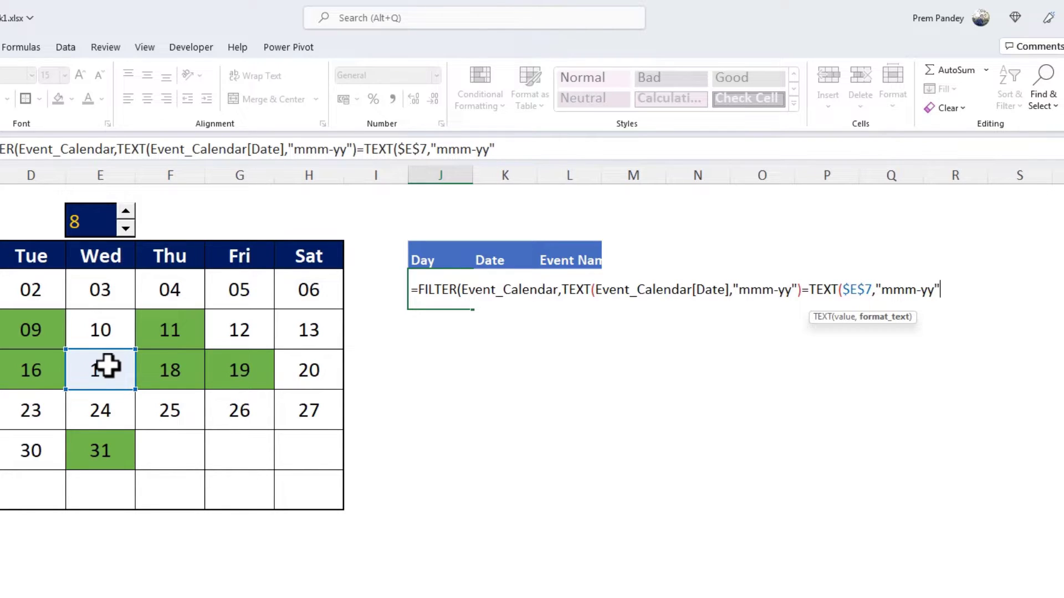
- Add "No Event" as the FILTER formula's if_empty value and enter the formula in J5
text(),)
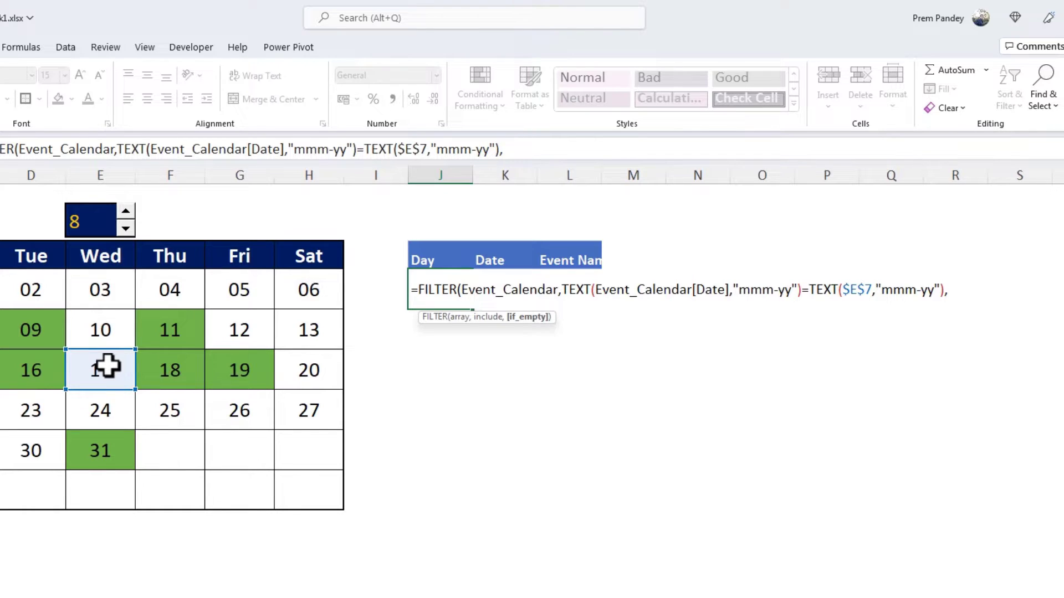
text("No Eve nt"))
key(Return)
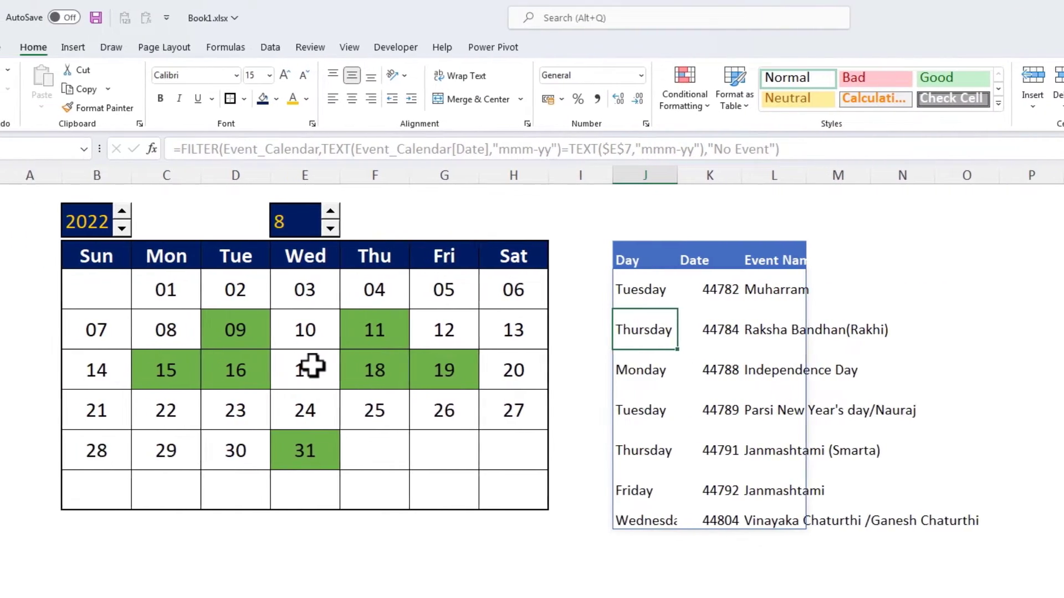
- Format the event list's Date column K as day-month-year dates and autofit the Event Name column L
click(761, 283)
key(ctrl+space)
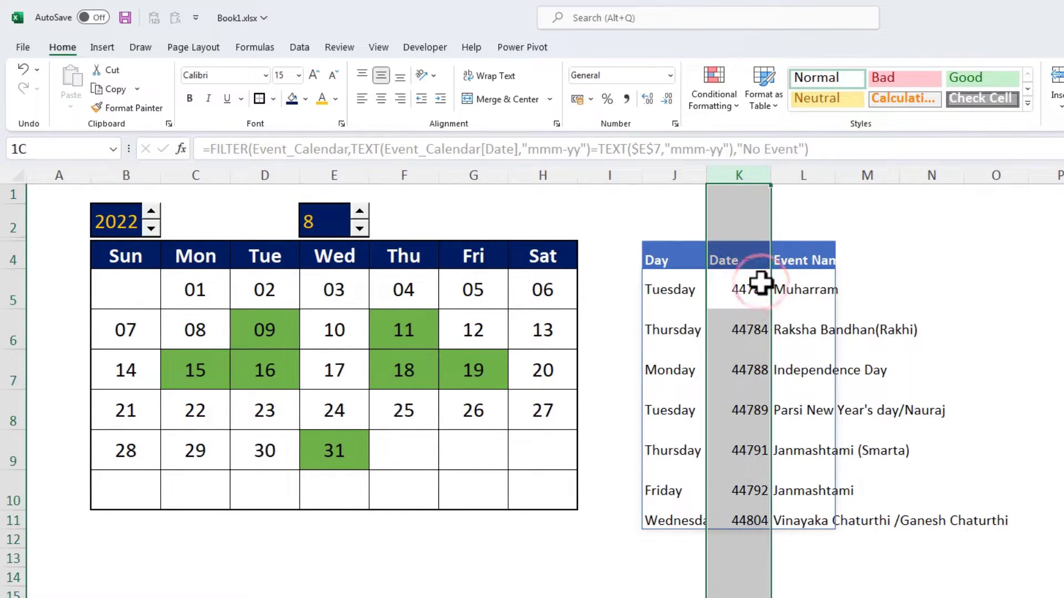
key(ctrl+shift+numbersign)
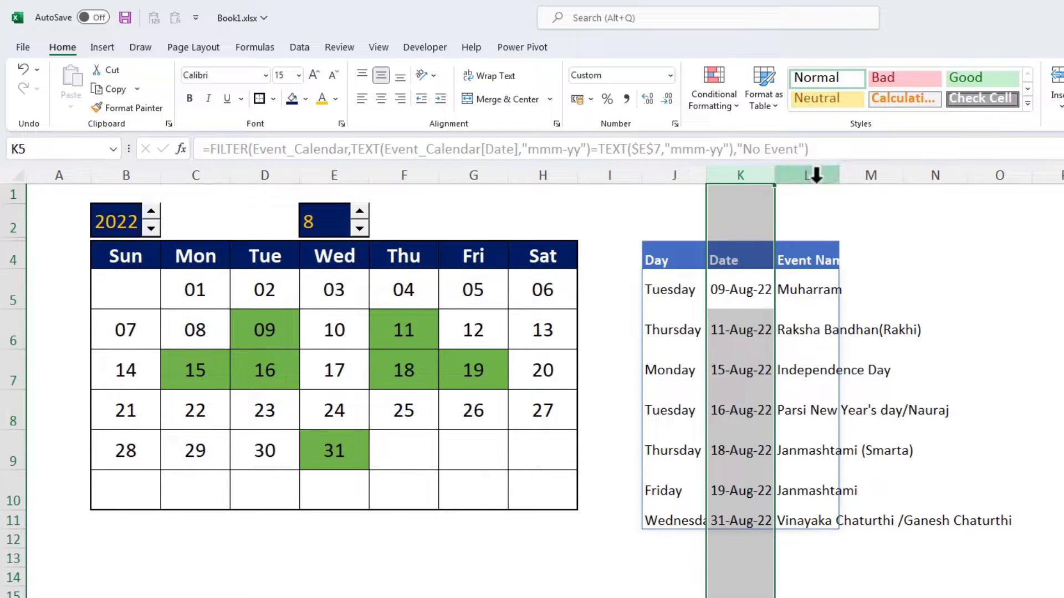
double_click(838, 175)
click(826, 320)
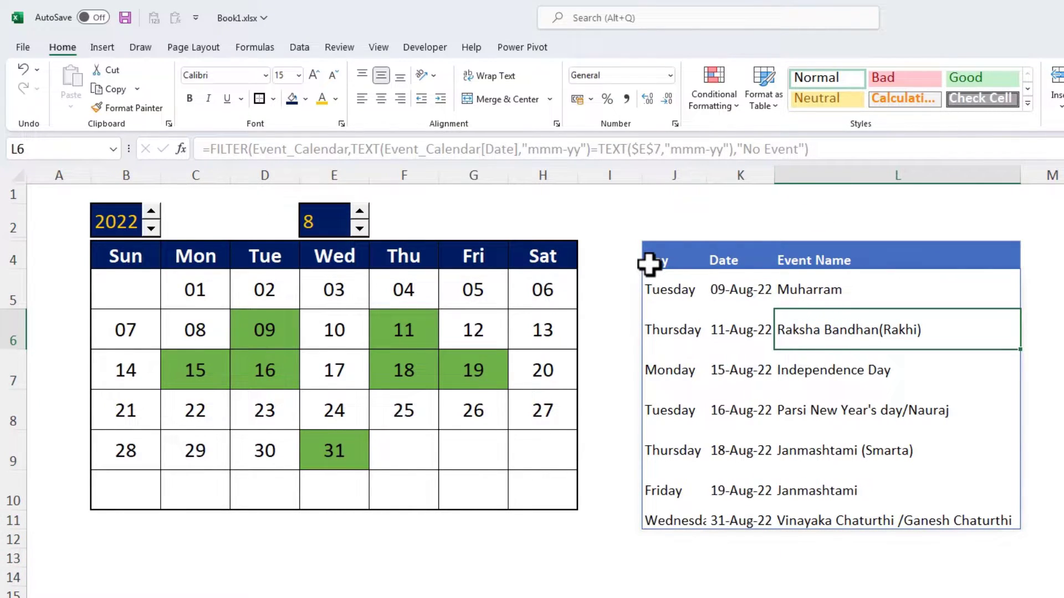
- Step the month to 7 and back to 8 to check that the calendar and event list update
click(359, 229)
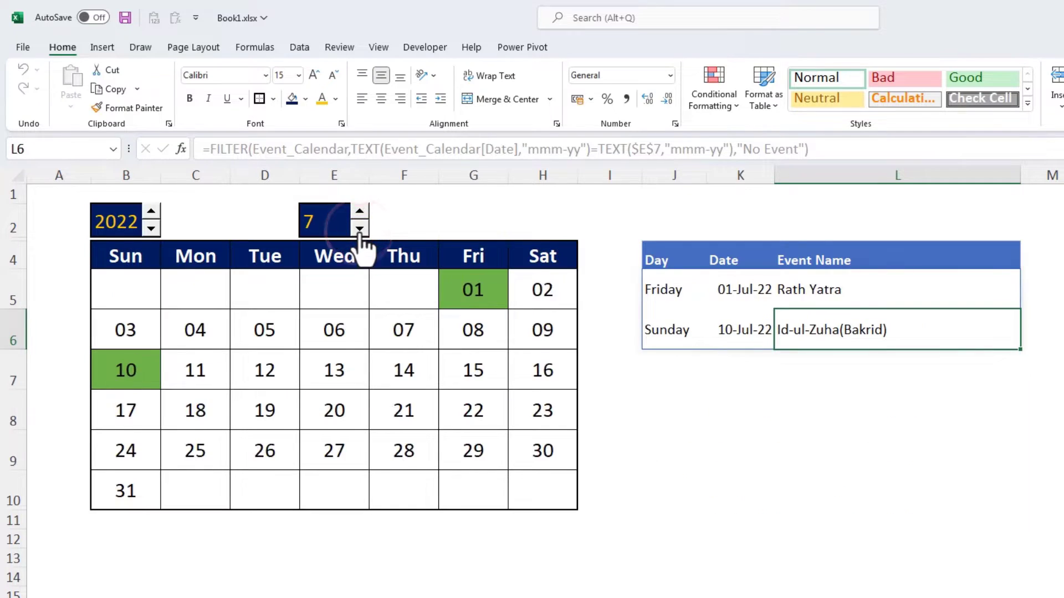
click(358, 222)
click(359, 212)
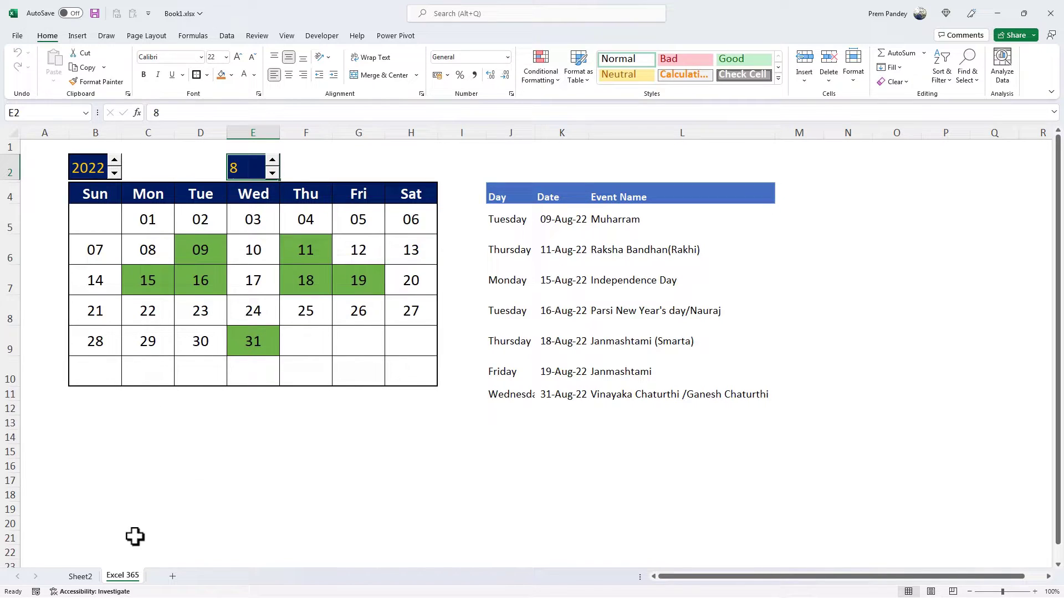
- Create a copy of the Excel 365 sheet and place it between Sheet2 and the original
right_click(129, 576)
click(170, 470)
click(93, 525)
click(183, 553)
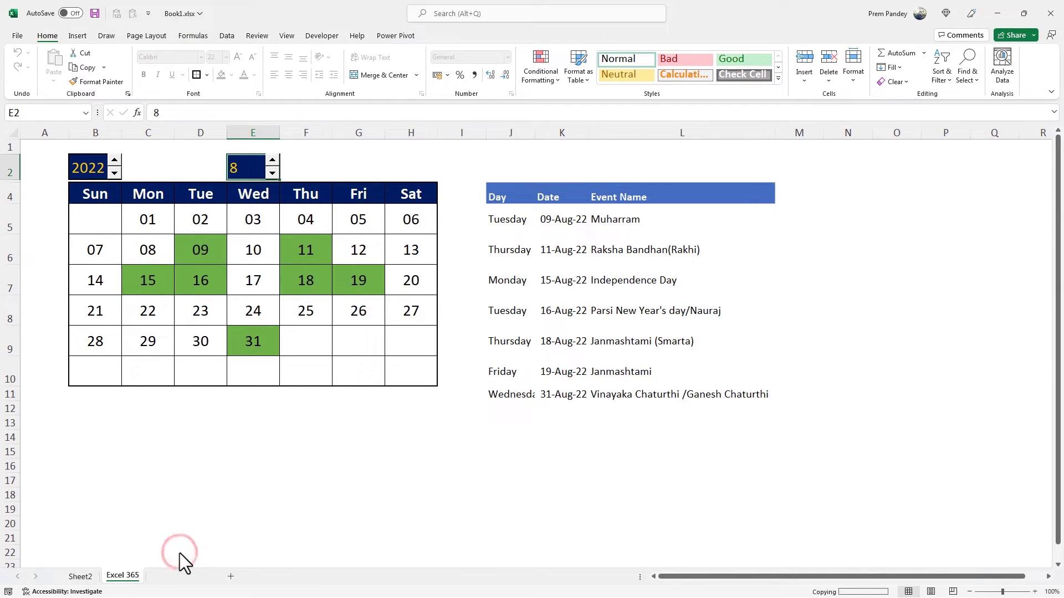
drag(85, 576, 166, 576)
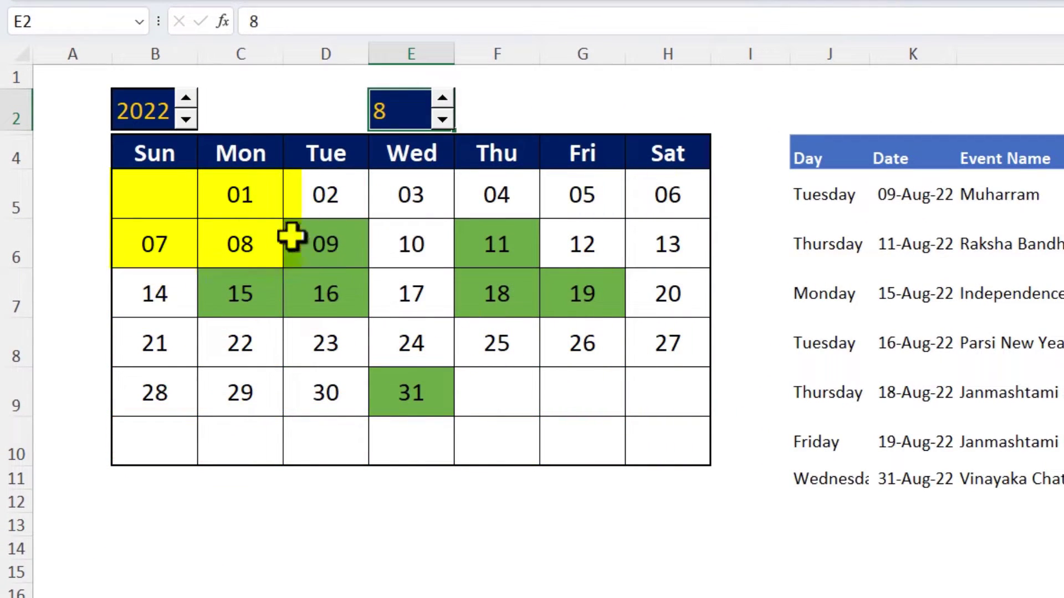
- Remove SEQUENCE(6,7, from the B5 formula on the copied sheet, keeping the DATE and WEEKDAY calculation for the first date
click(153, 197)
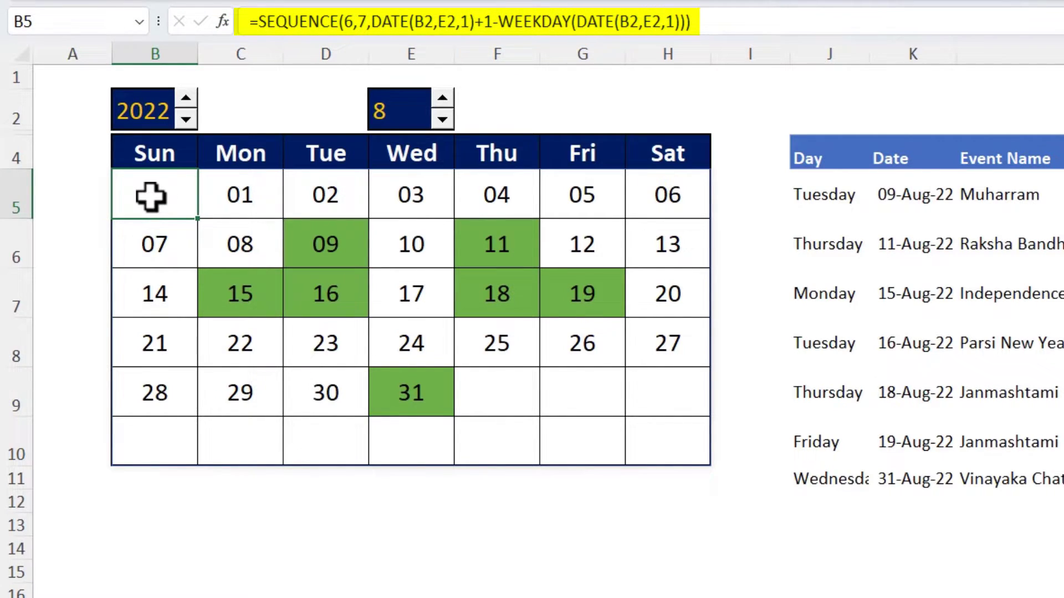
drag(261, 21, 373, 22)
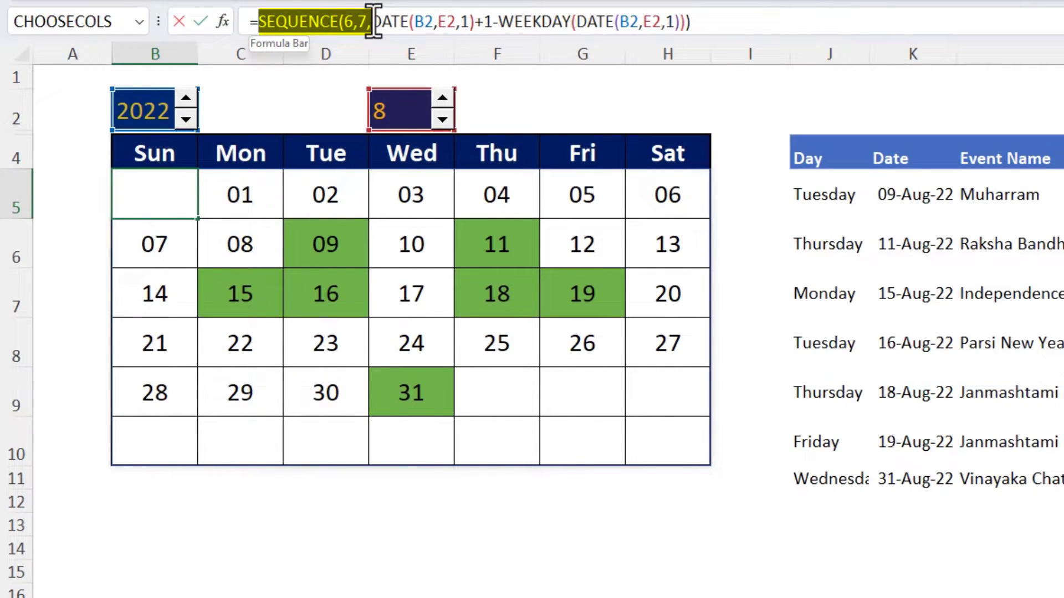
key(Delete)
key(Return)
key(Return)
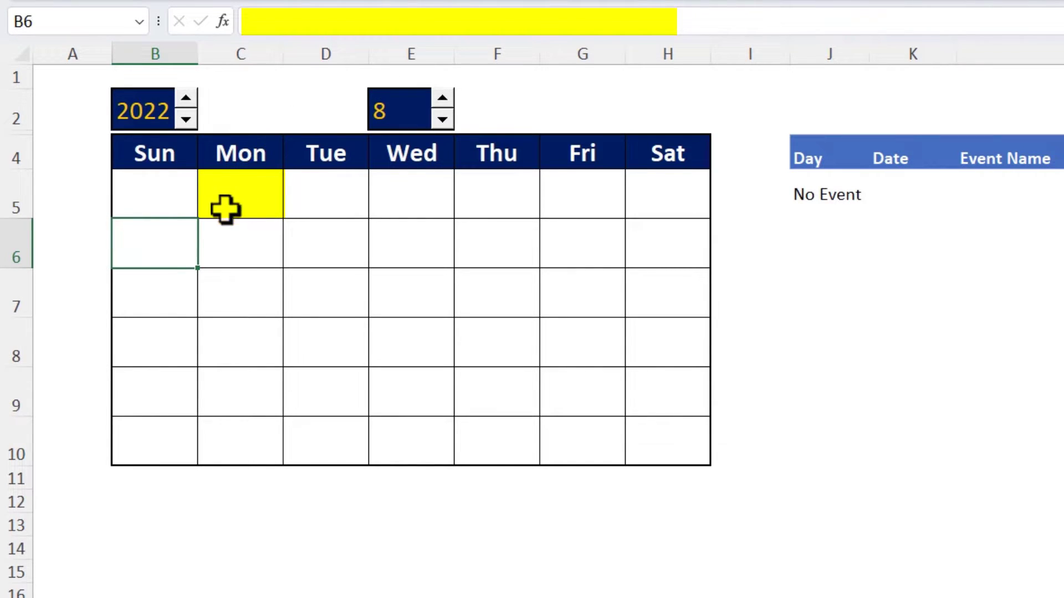
- Enter =B5+1 in C5 and copy it across the first calendar week to H5
click(246, 195)
text(=)
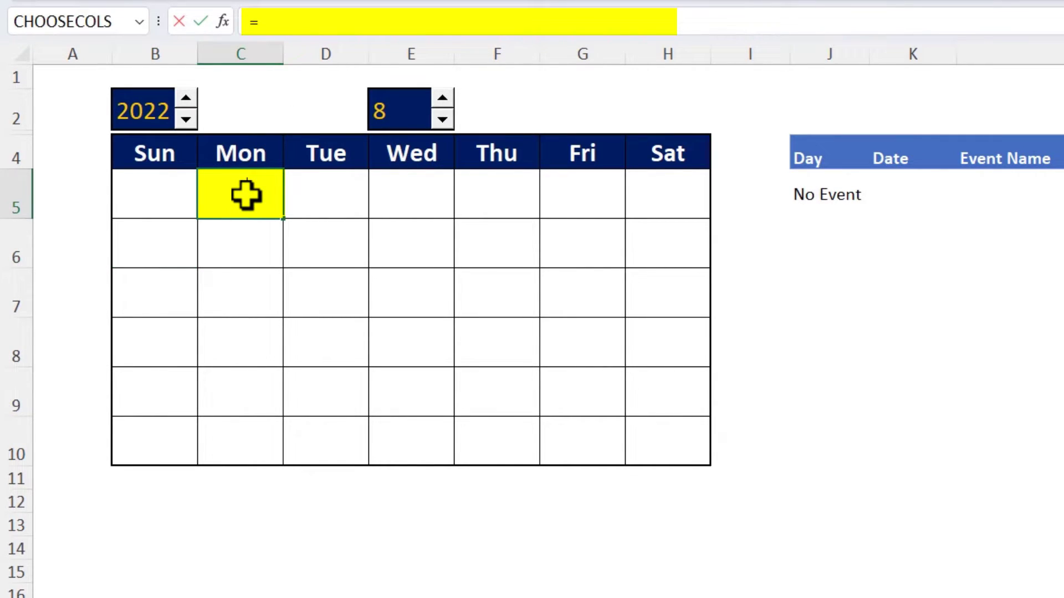
click(171, 193)
text(+1)
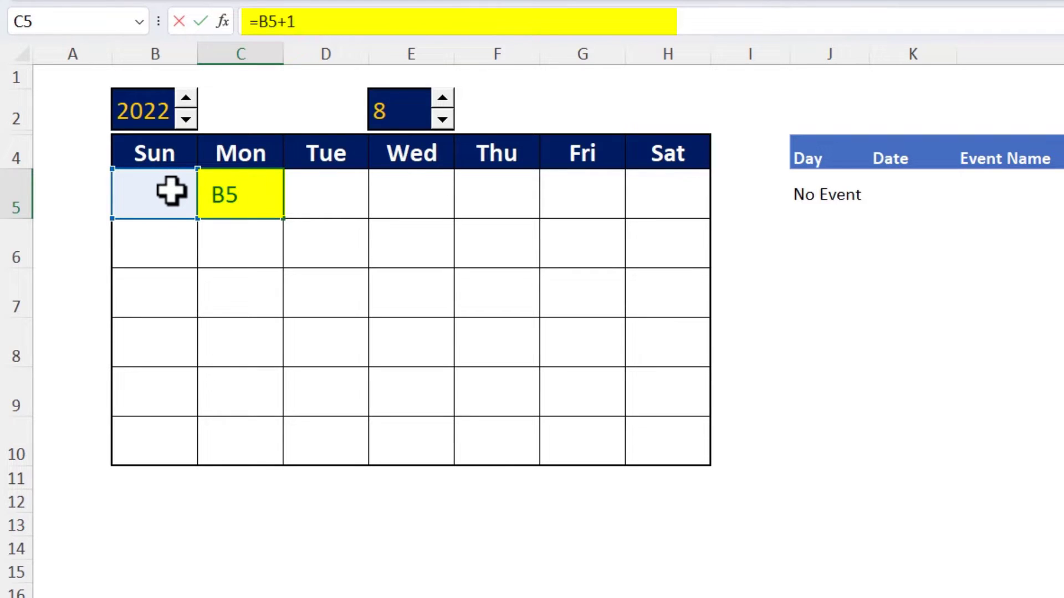
key(Return)
click(242, 194)
key(ctrl+c)
shift+click(685, 195)
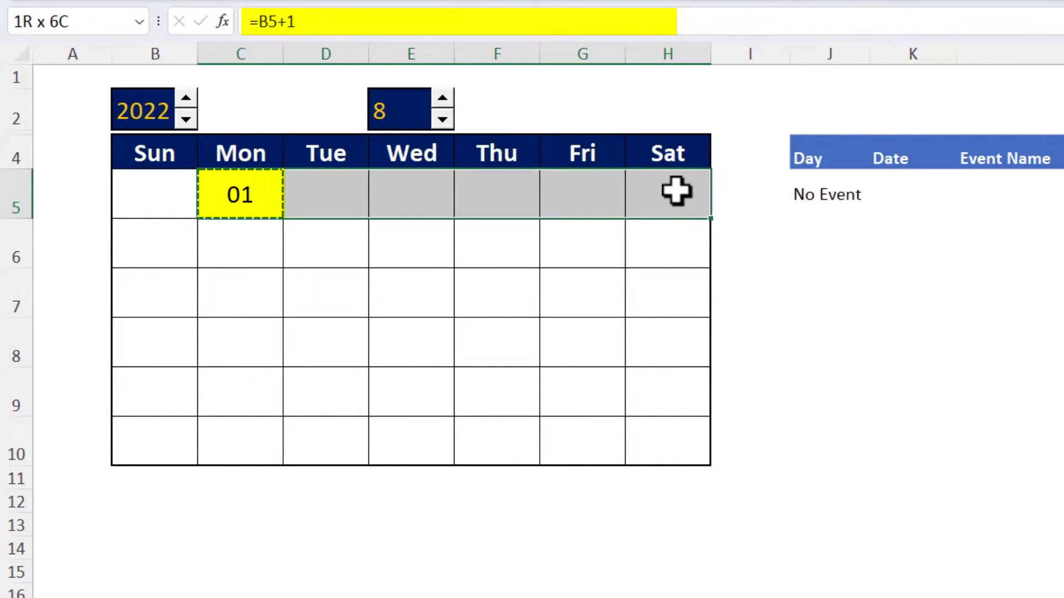
key(ctrl+v)
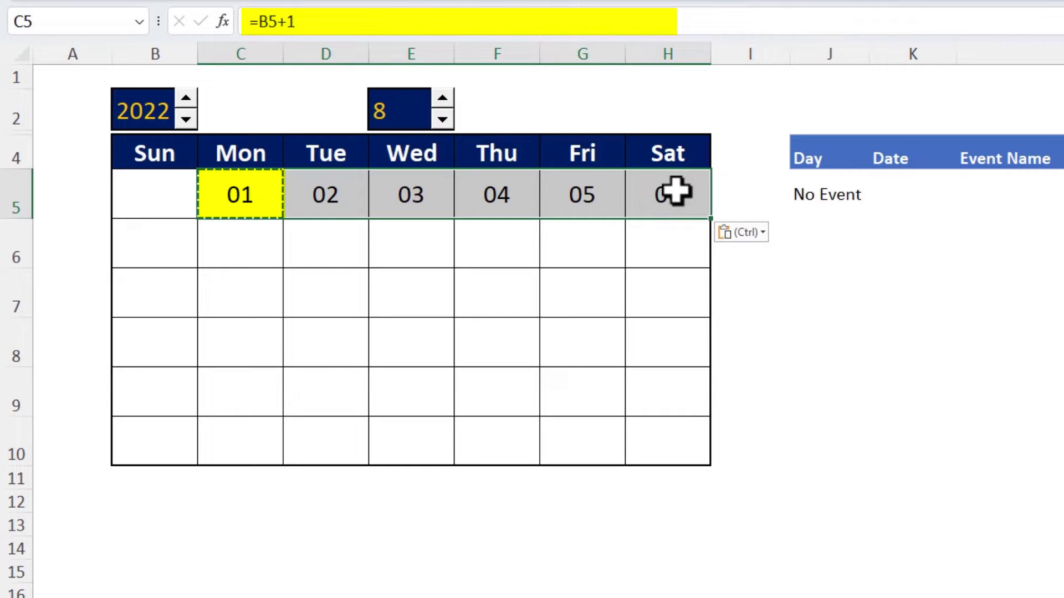
- Enter =H5+7 in H6 and copy it to the remaining calendar weeks in B6:H10
click(664, 243)
key(Escape)
text(=)
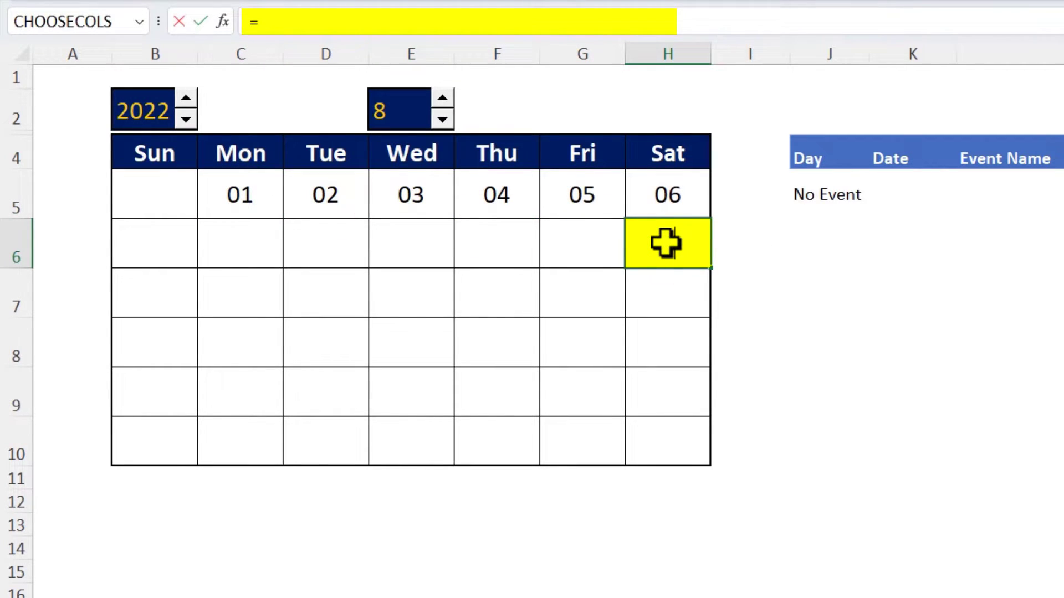
click(650, 189)
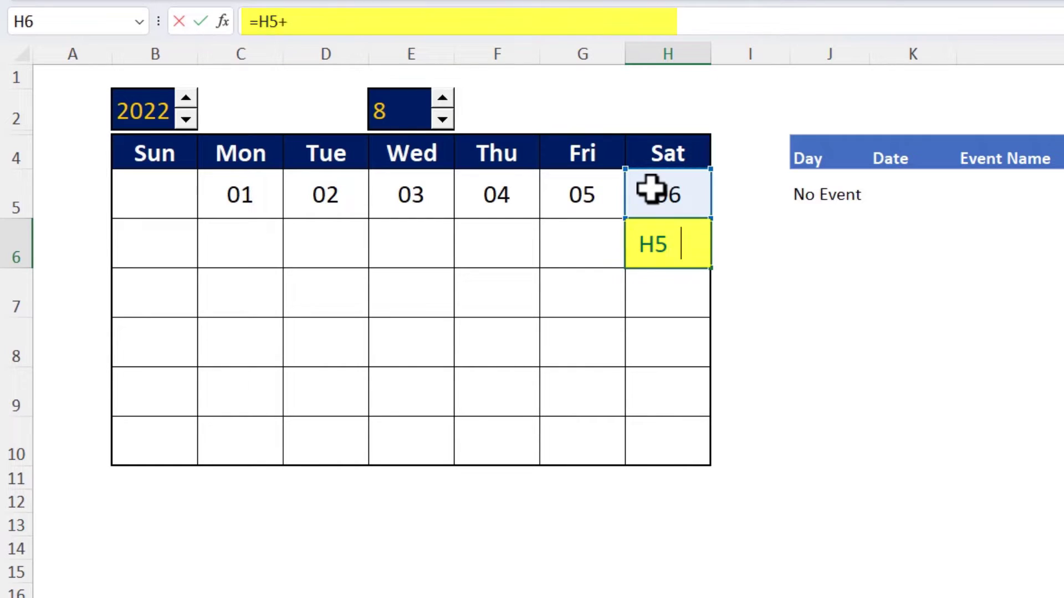
text(+7)
key(Return)
click(660, 240)
key(ctrl+c)
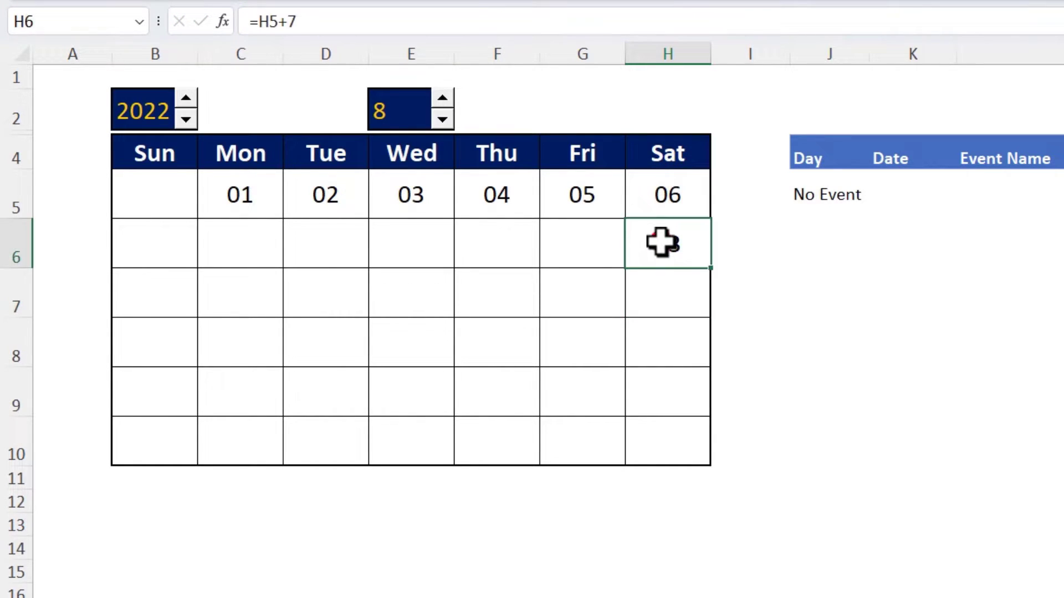
shift+click(165, 440)
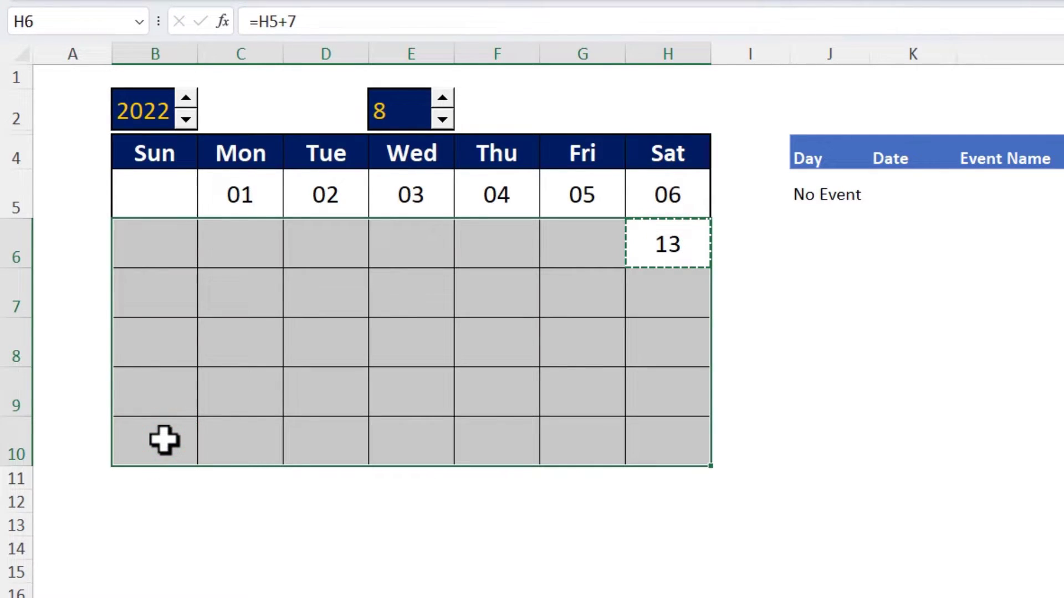
key(ctrl+v)
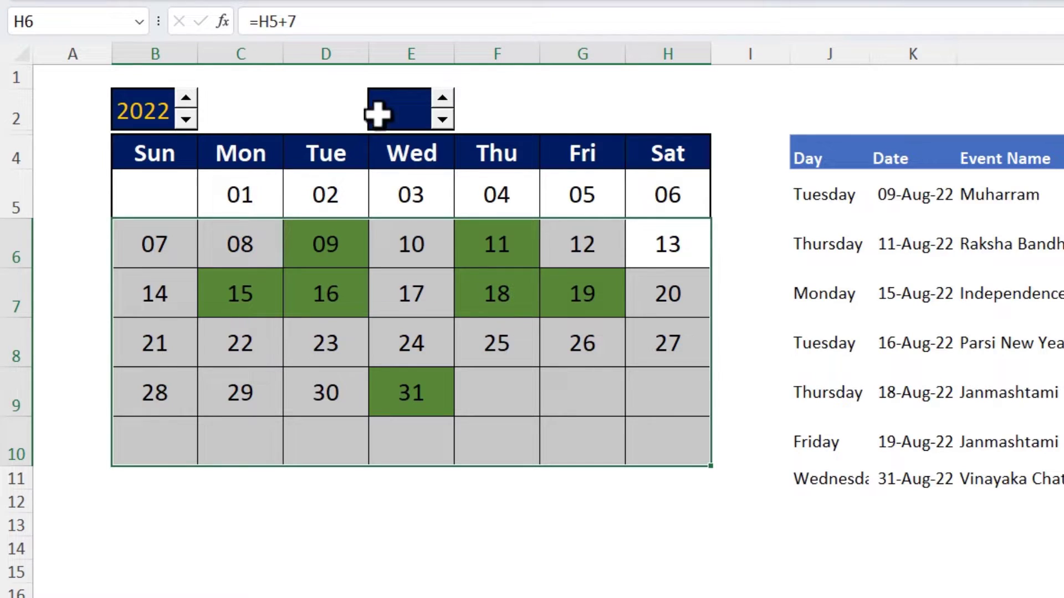
- Step the month to 9 and back to 8 to test the rebuilt date formulas
click(442, 97)
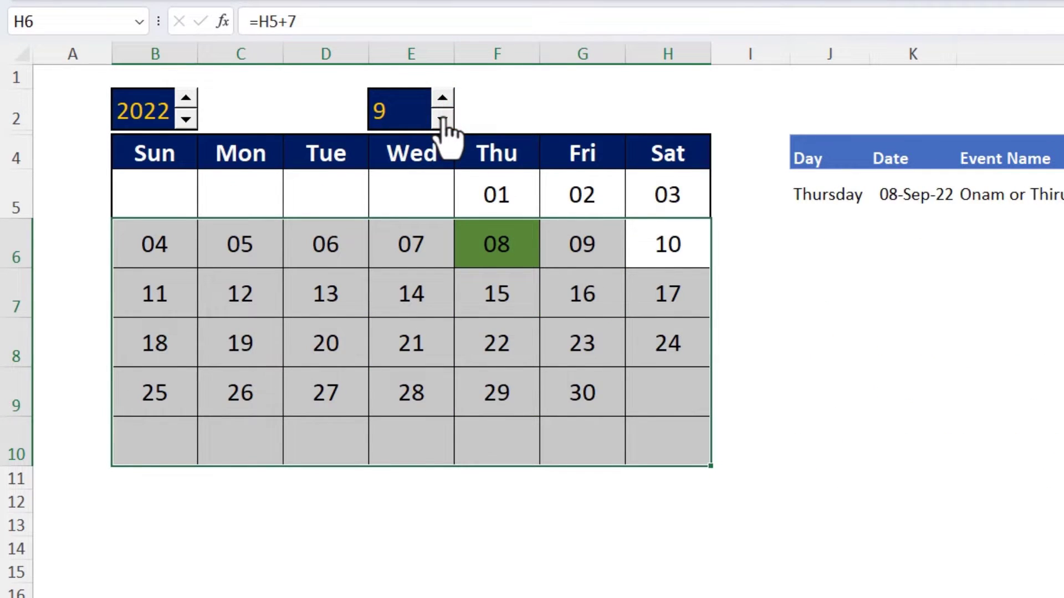
click(442, 120)
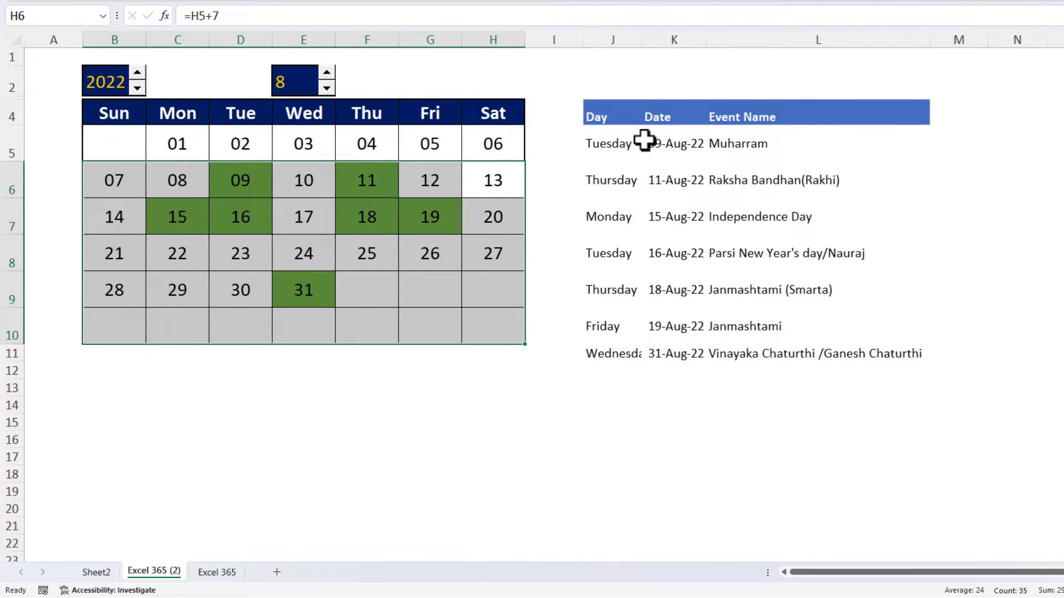
- Clear the FILTER event list in J5:L11 and insert a blank column before the Day column
click(612, 138)
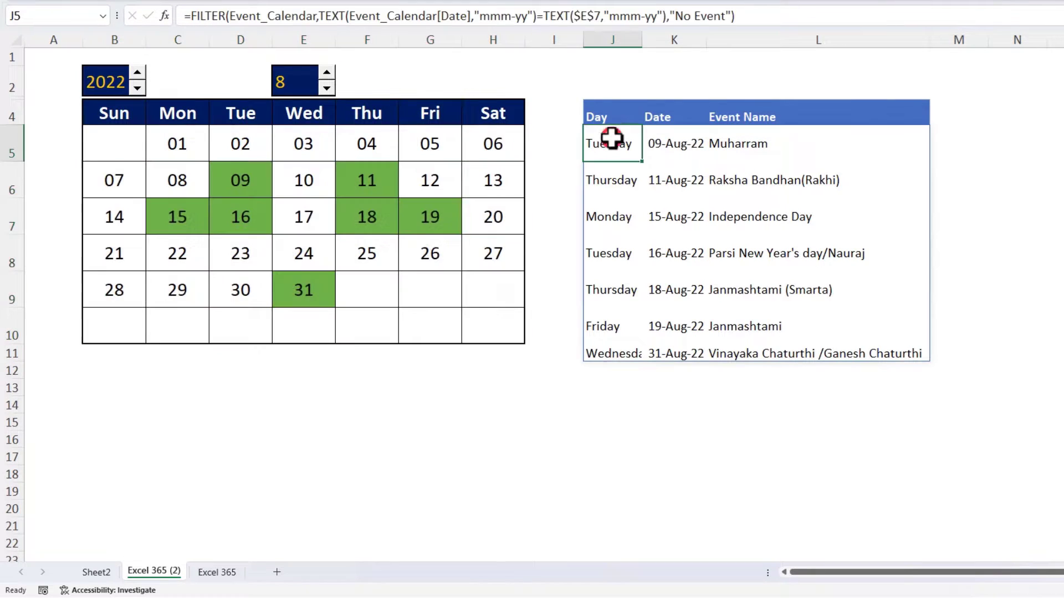
drag(606, 138, 855, 345)
key(Delete)
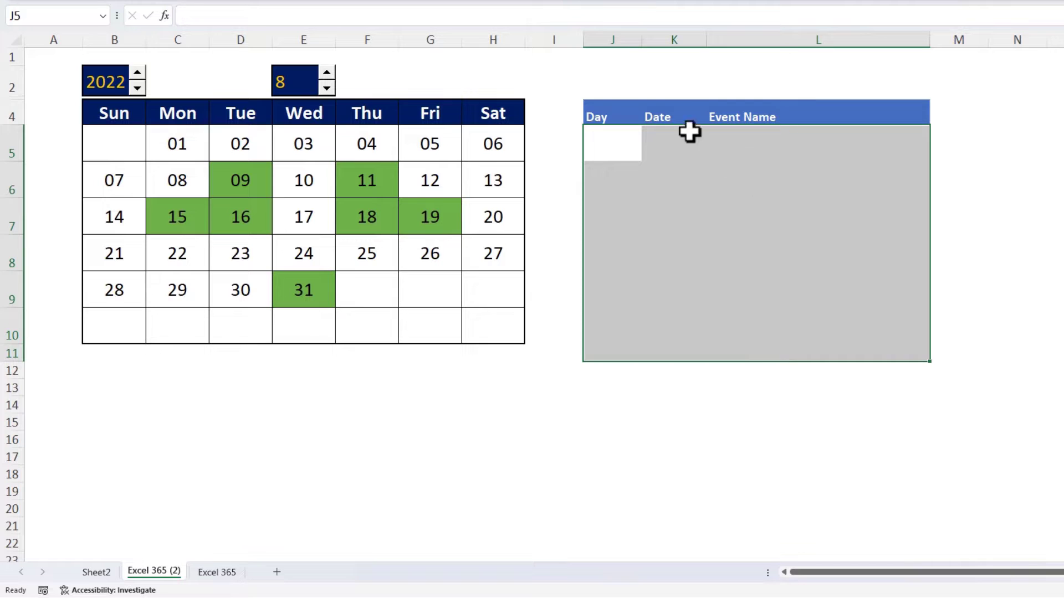
right_click(620, 43)
click(666, 181)
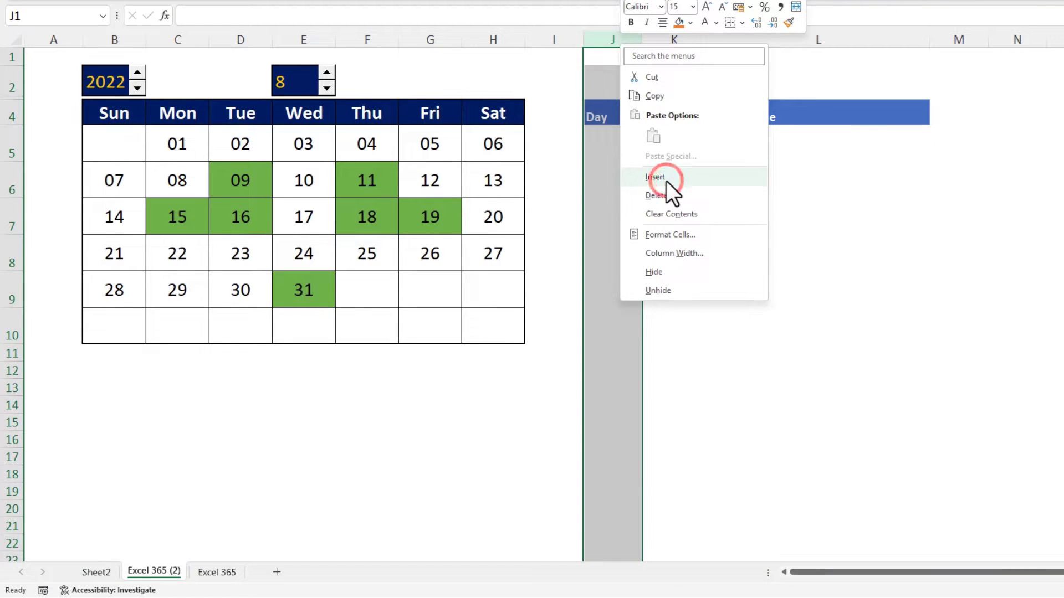
- Start a SUMPRODUCT formula in J2 with the first comparison term --(TEXT($E$7,"mmm-yy")
click(607, 114)
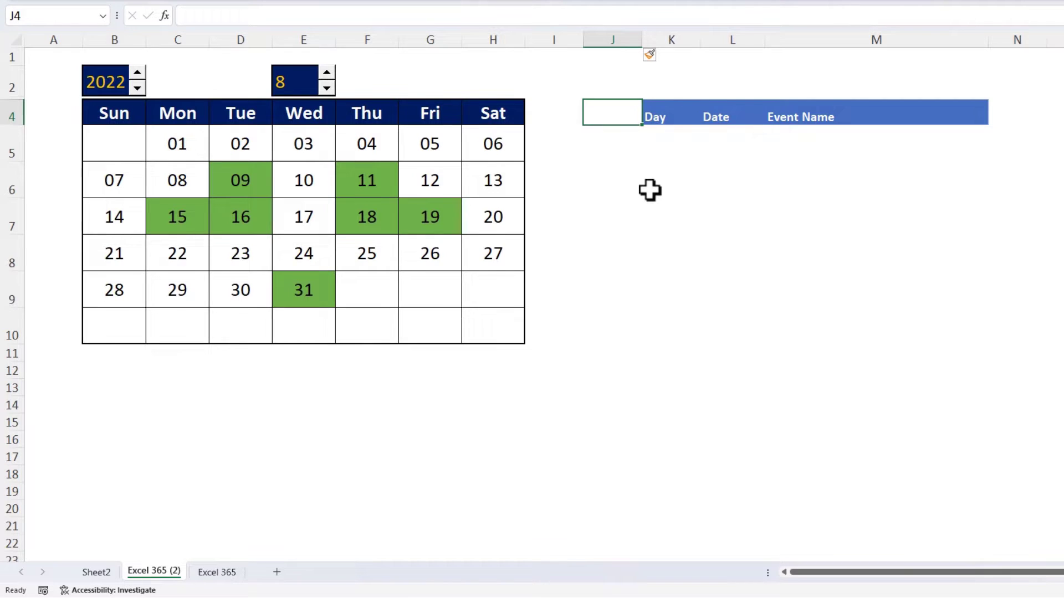
click(614, 84)
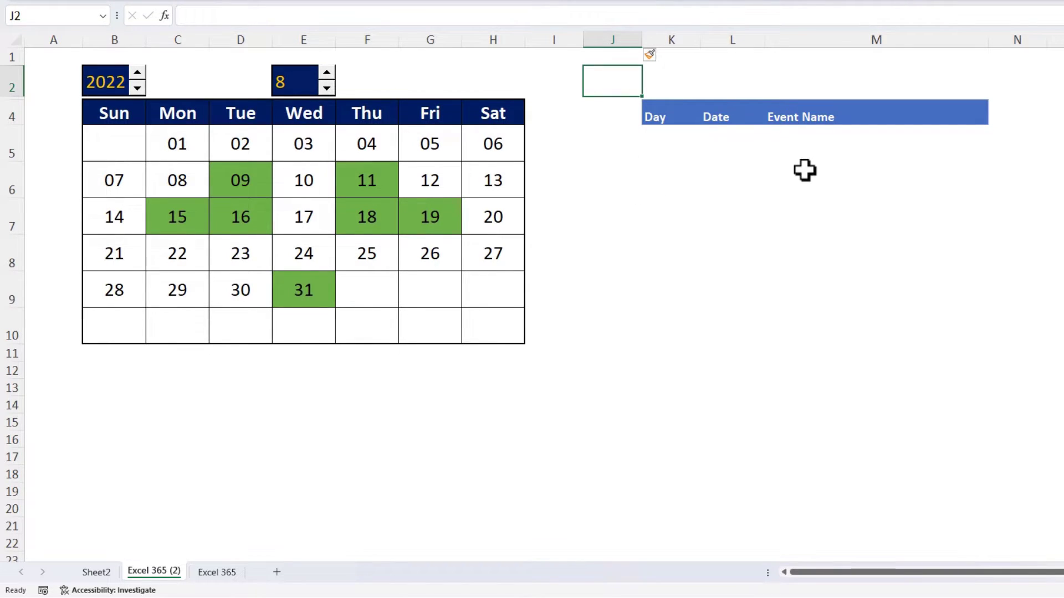
text(=sumpr)
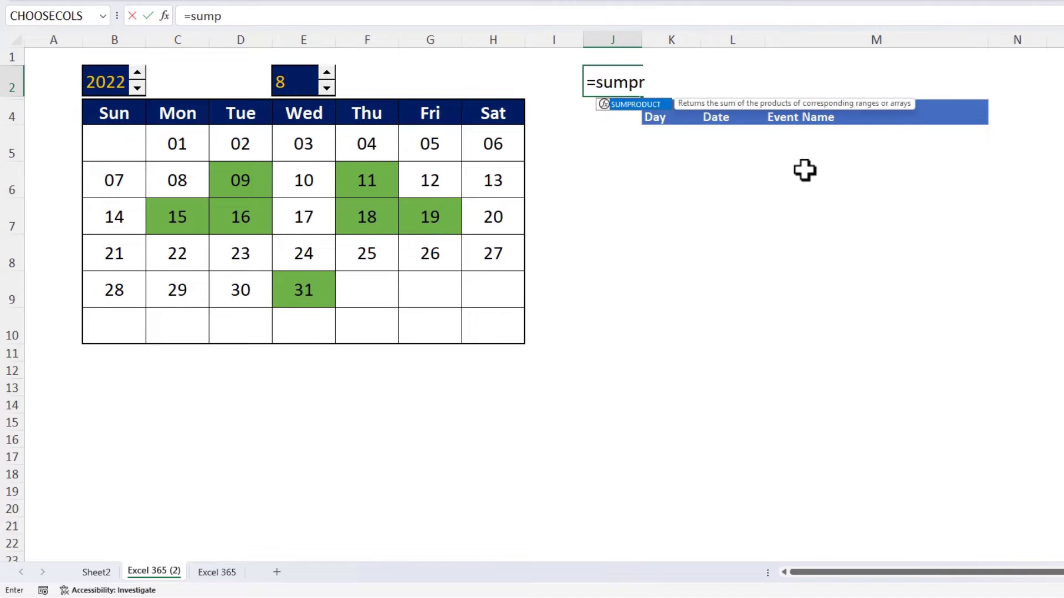
key(Tab)
text(--)
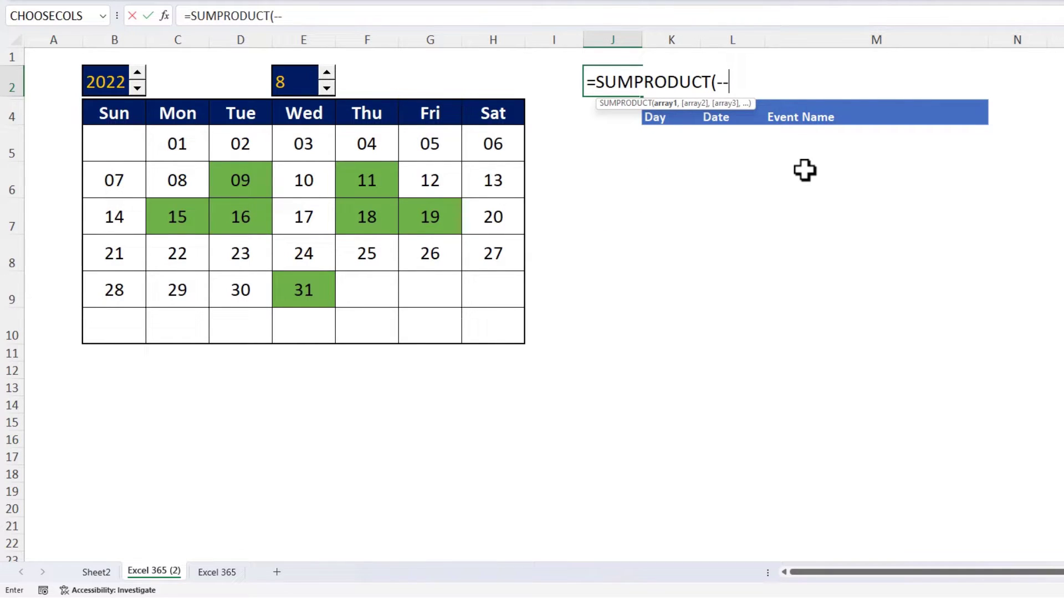
text(()
text(tex)
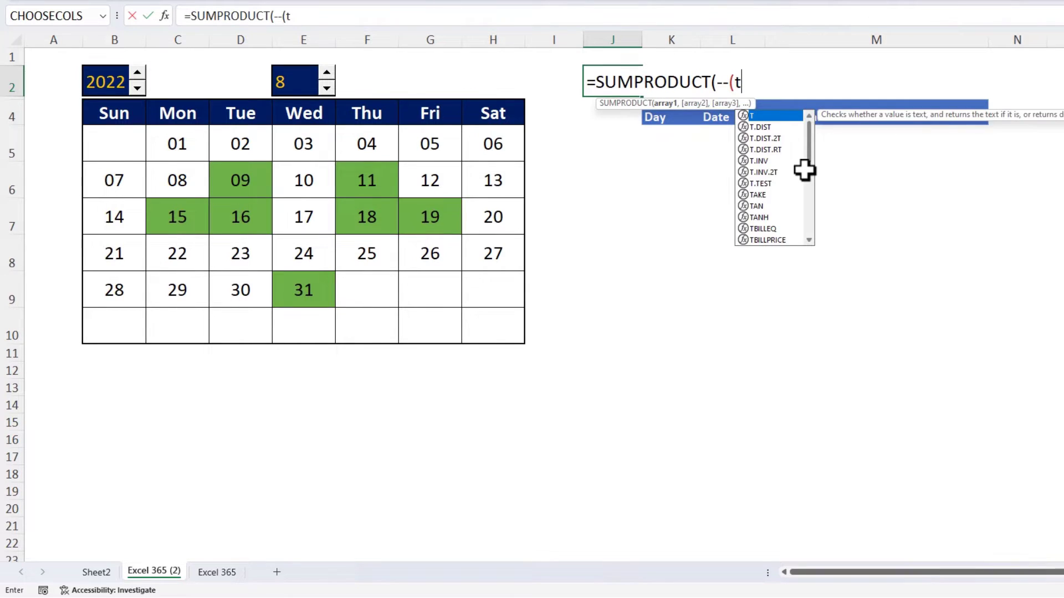
key(Tab)
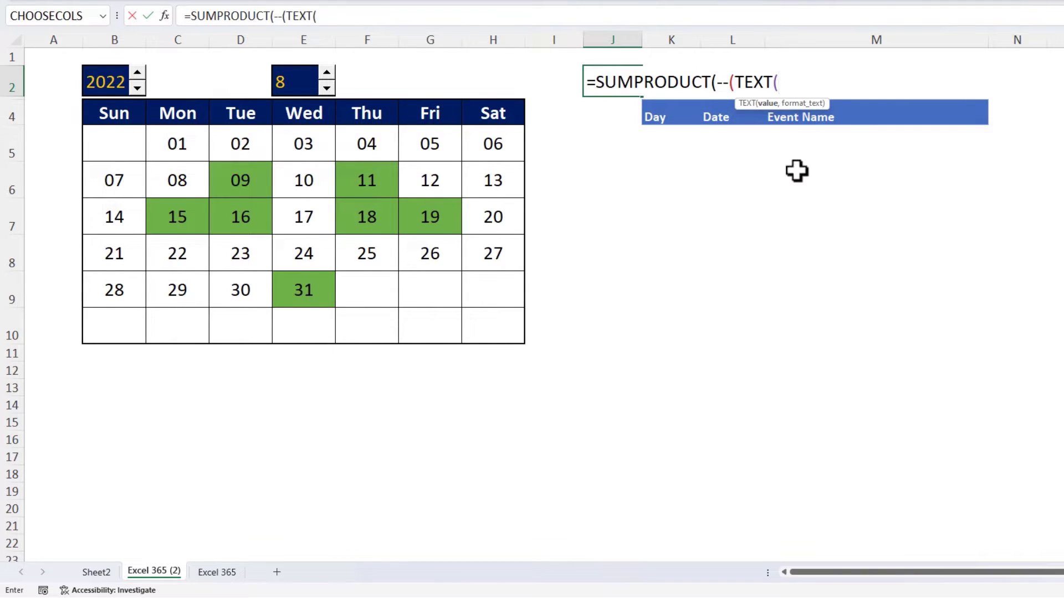
click(299, 218)
key(F4)
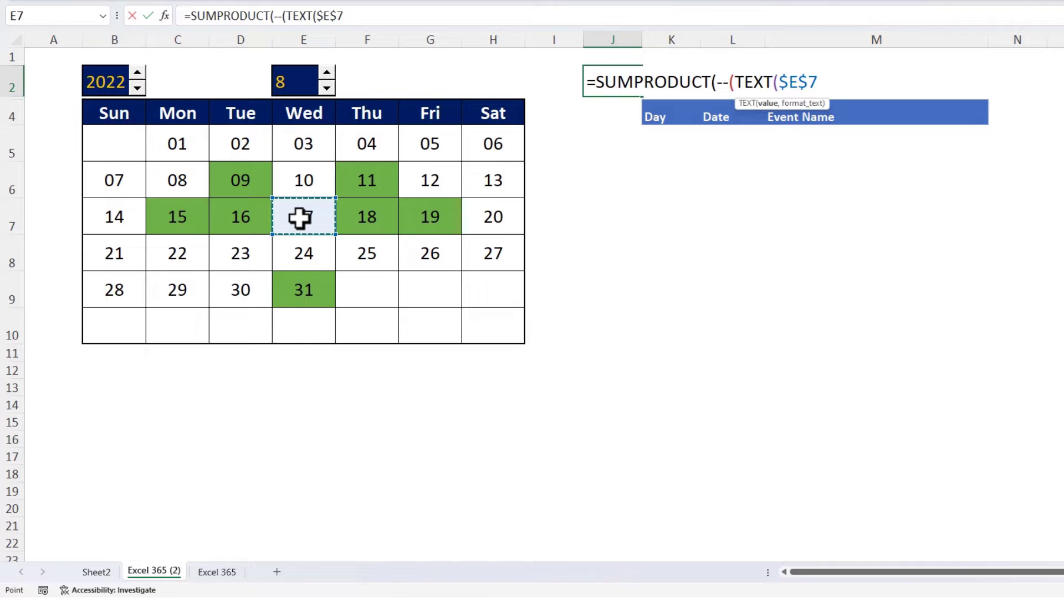
text(,")
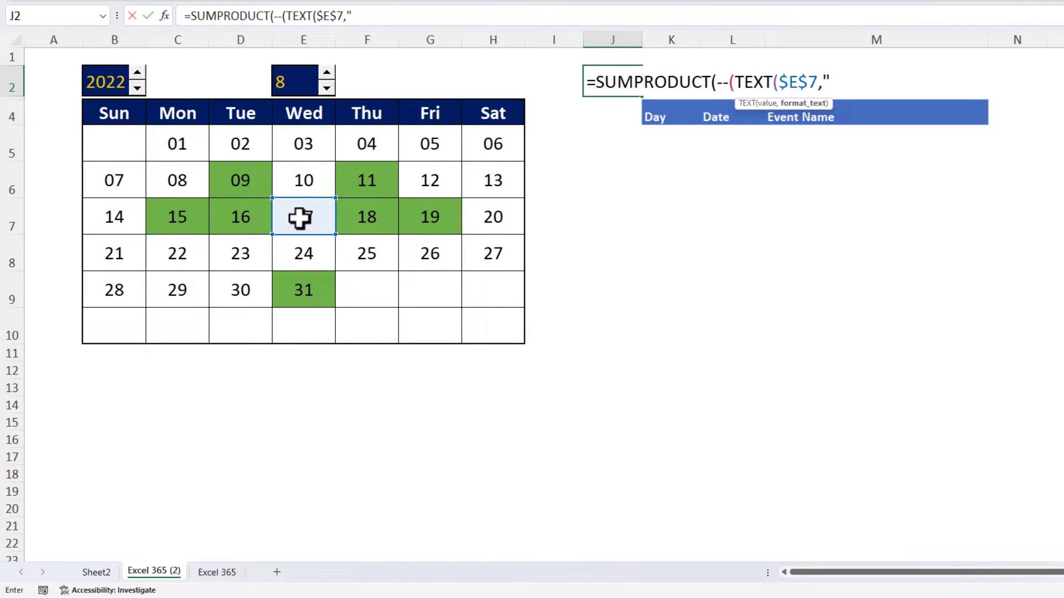
text(mmm-yy"))
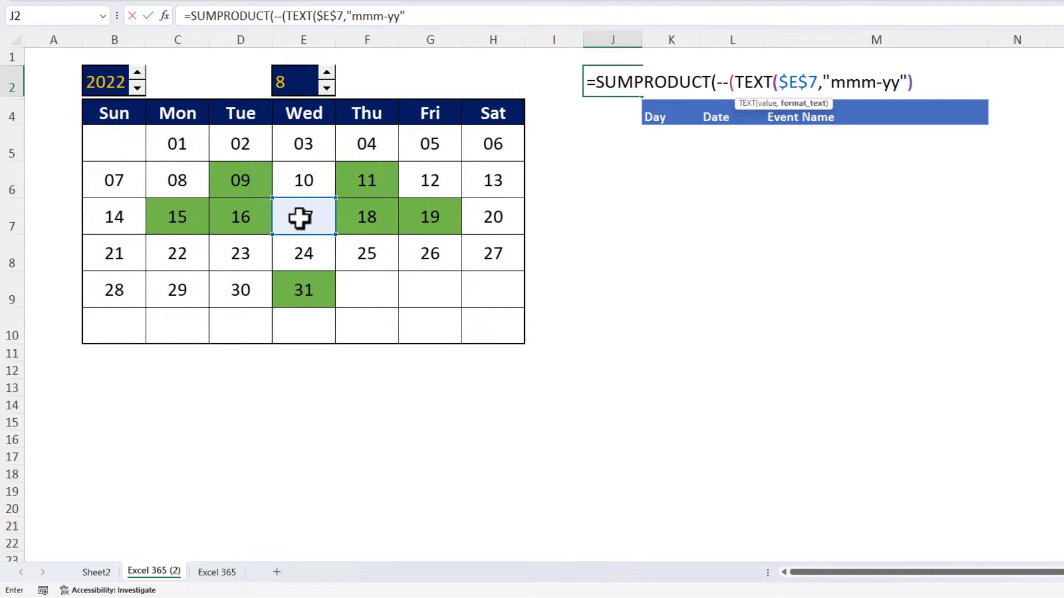
- Complete the J2 SUMPRODUCT by comparing the month text with TEXT(Event_Calendar[Date],"mmm-yy") to count the month's events
text(=)
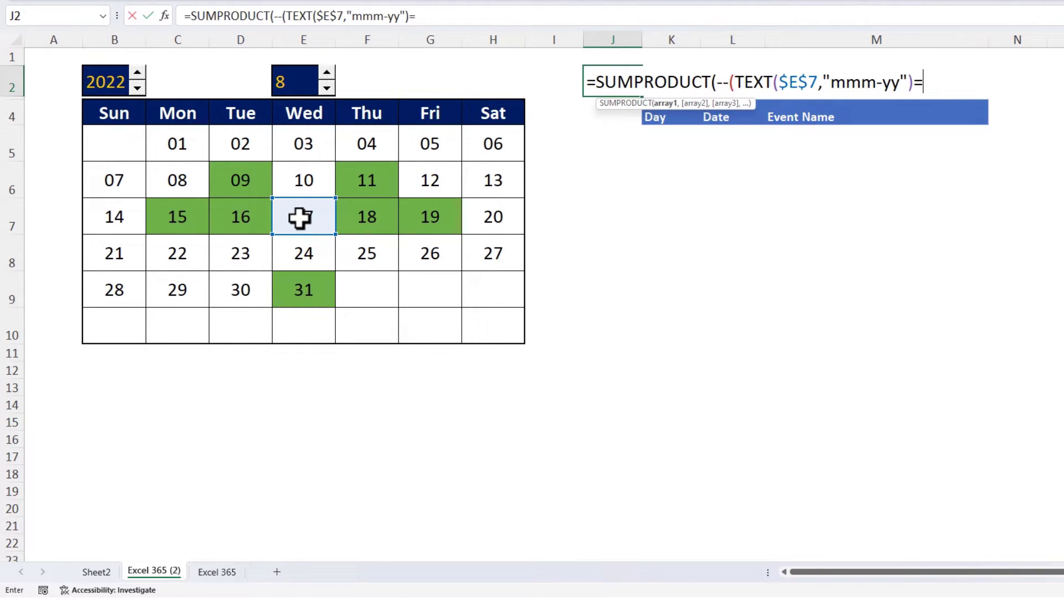
text(text)
key(Tab)
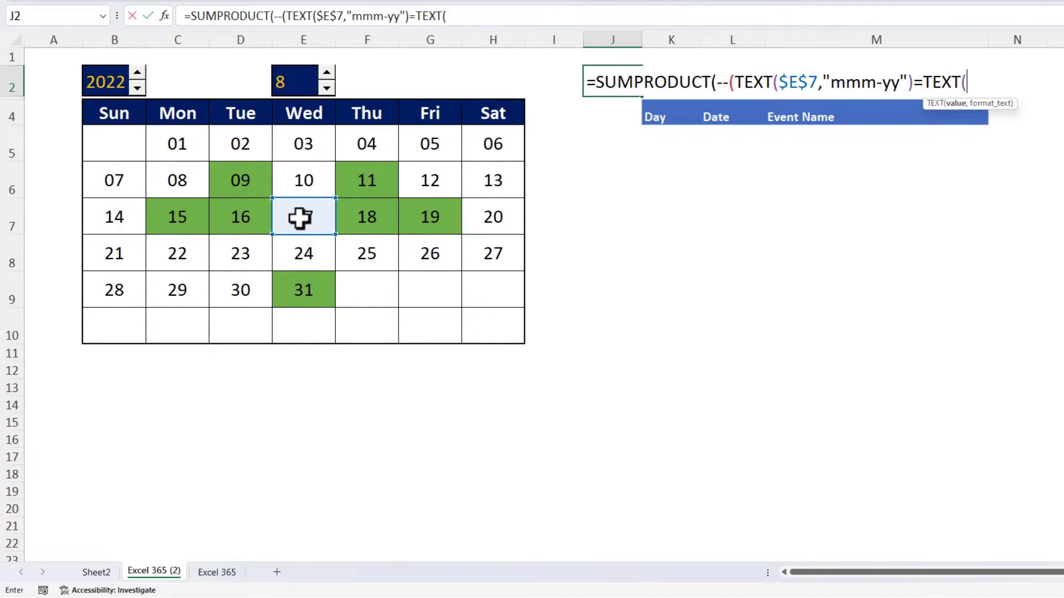
text(eve)
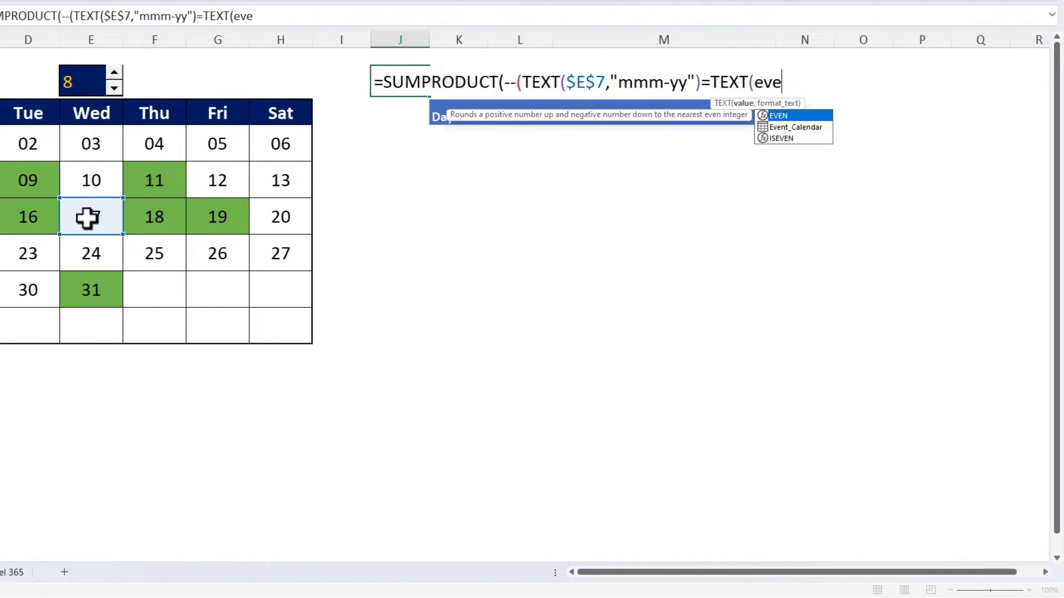
key(Tab)
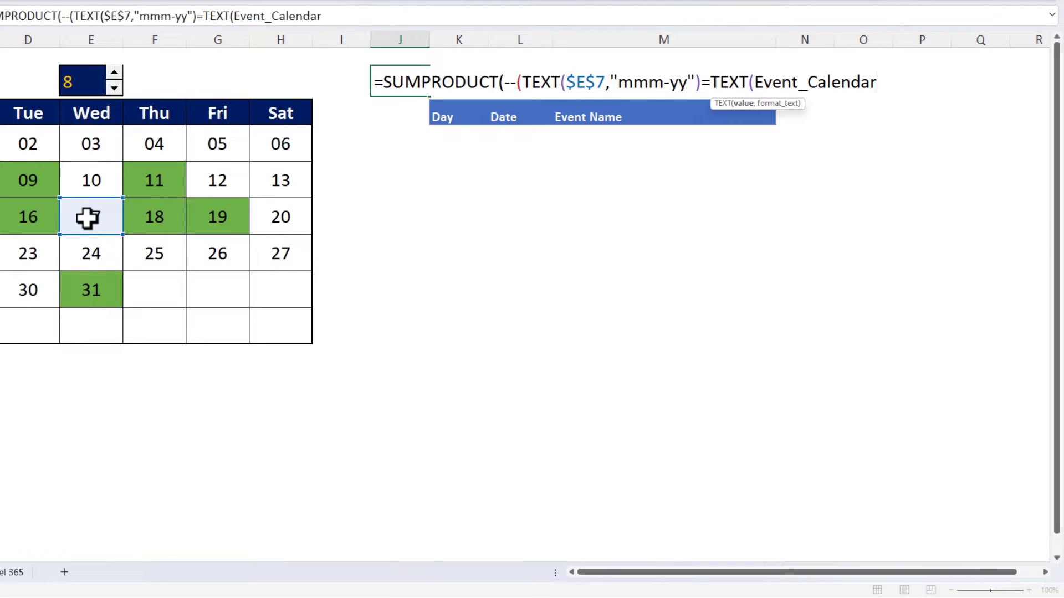
text([da)
key(Down)
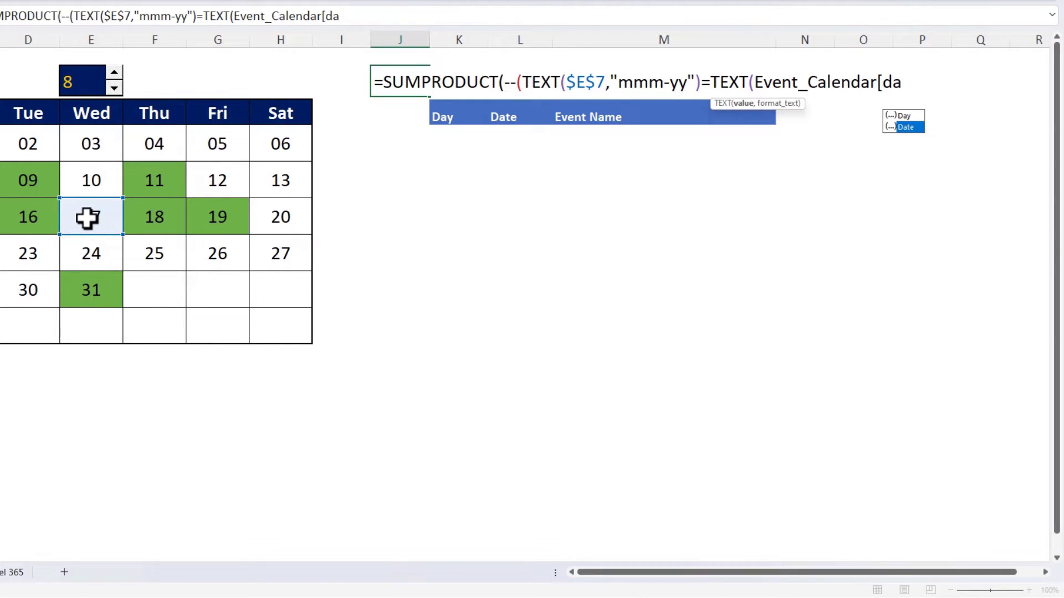
key(Tab)
text(],)
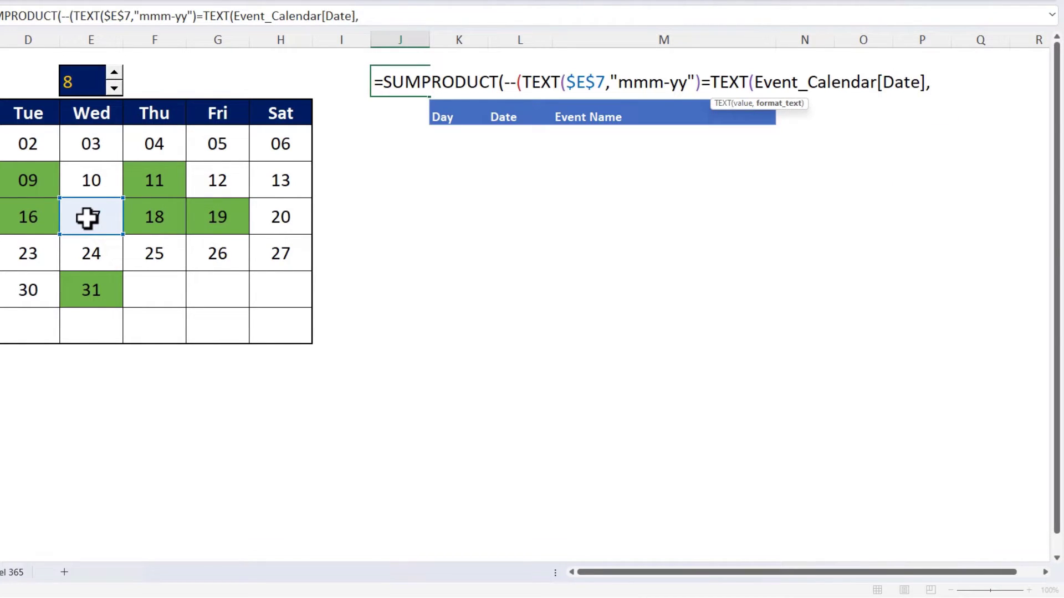
text("mmm-yy)
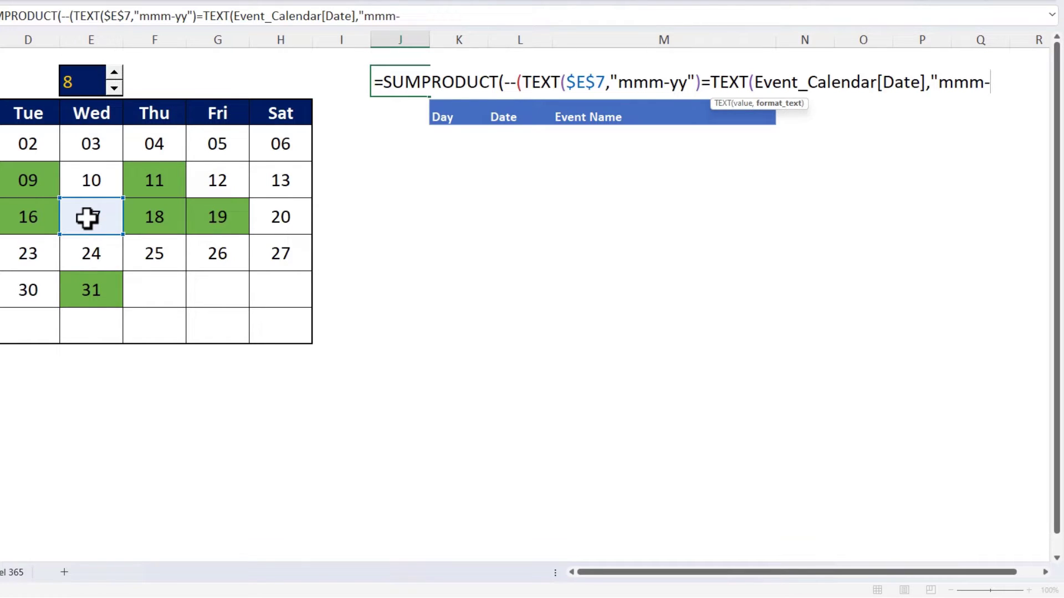
text(")))
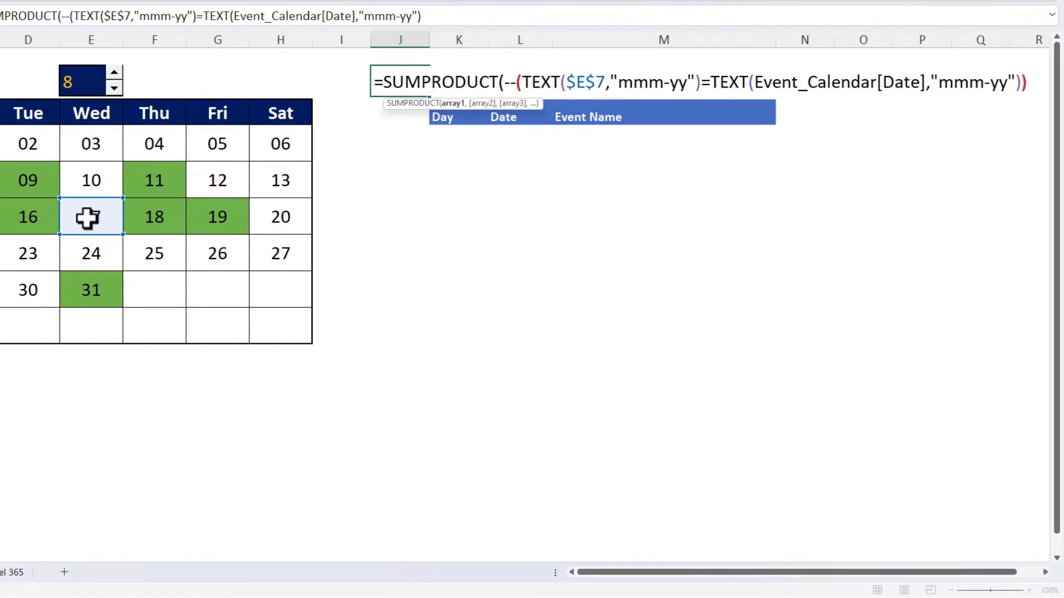
key(Return)
key(Return)
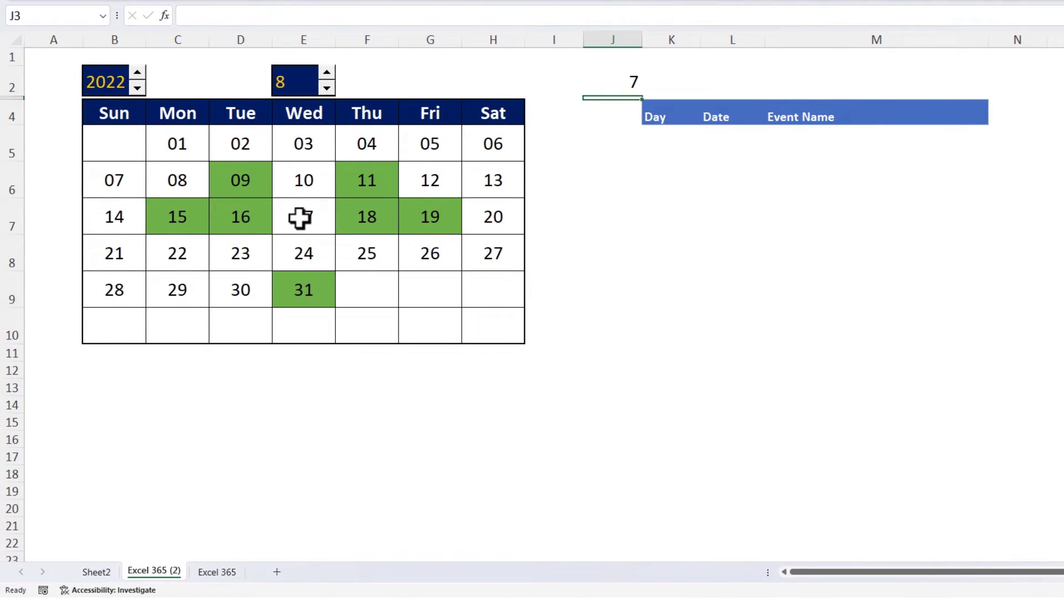
click(617, 78)
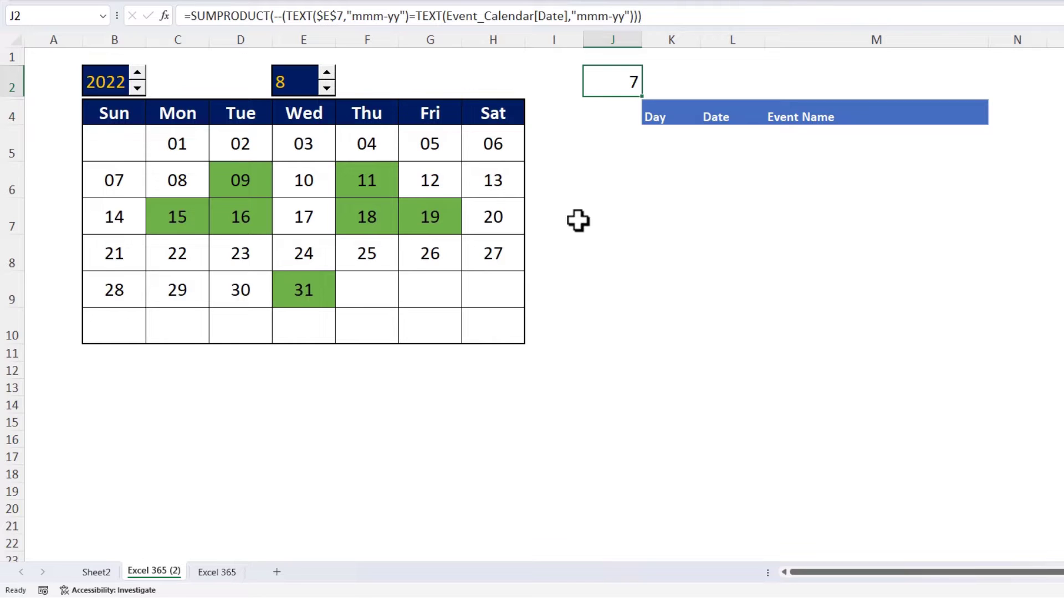
- Check the event count by filtering Sheet2's event table to August dates, then remove the filter and return to the Excel 365 (2) sheet
click(97, 572)
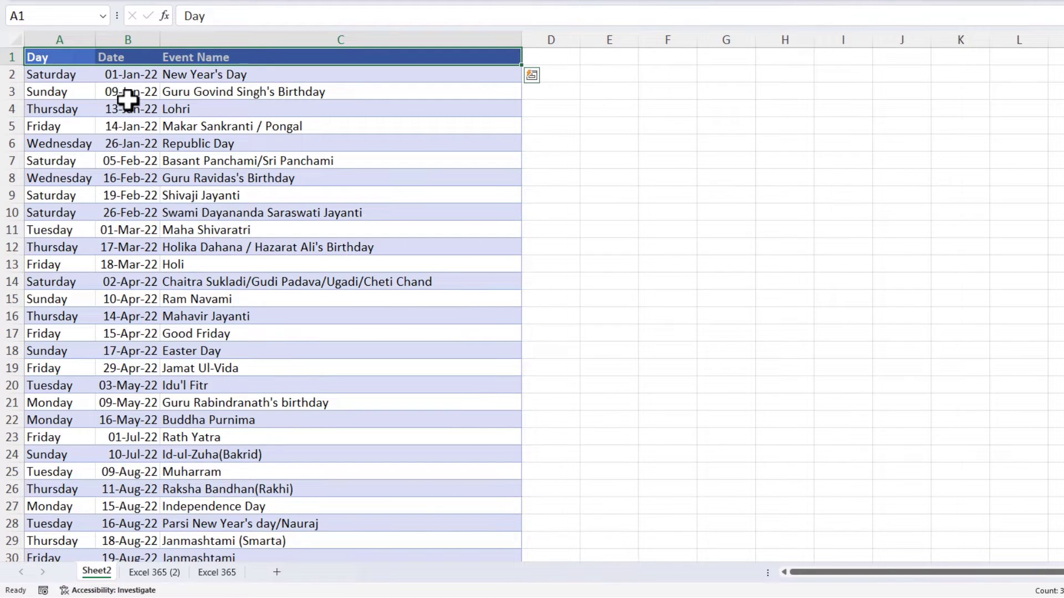
key(ctrl+shift+l)
click(154, 57)
click(39, 218)
click(58, 312)
click(87, 342)
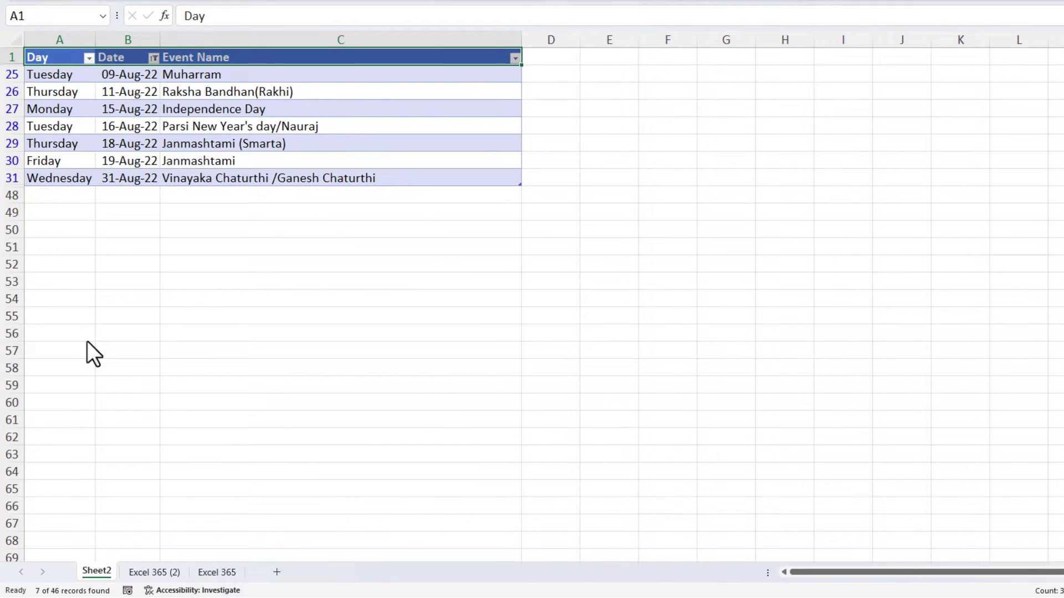
key(ctrl+shift+l)
click(157, 572)
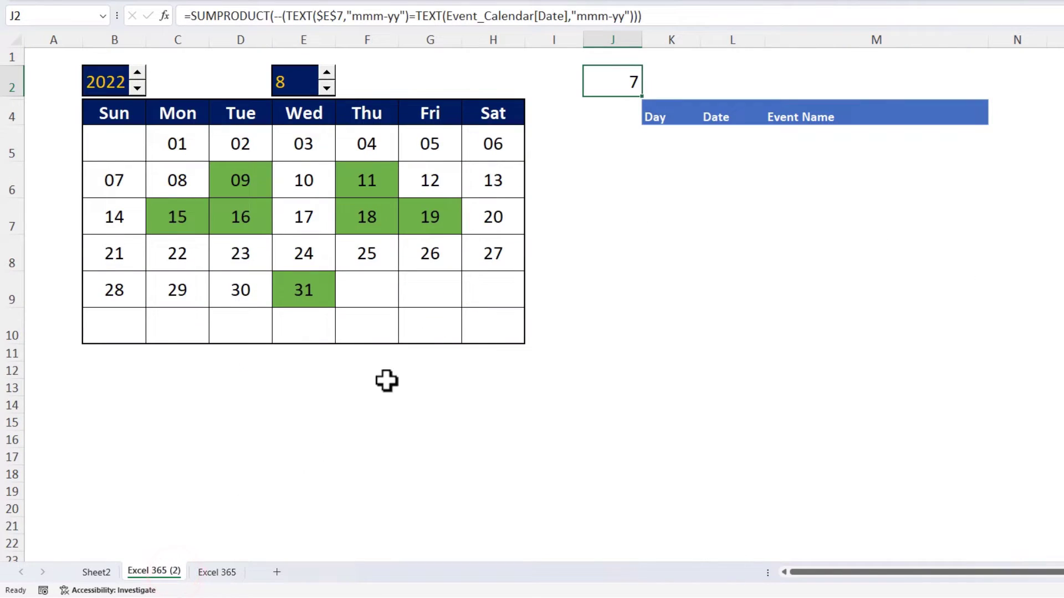
- Copy the Day header cell to J4, rename it Index, and enter 1 in J5
click(677, 117)
key(ctrl+c)
click(618, 110)
key(ctrl+v)
key(Escape)
text(Index)
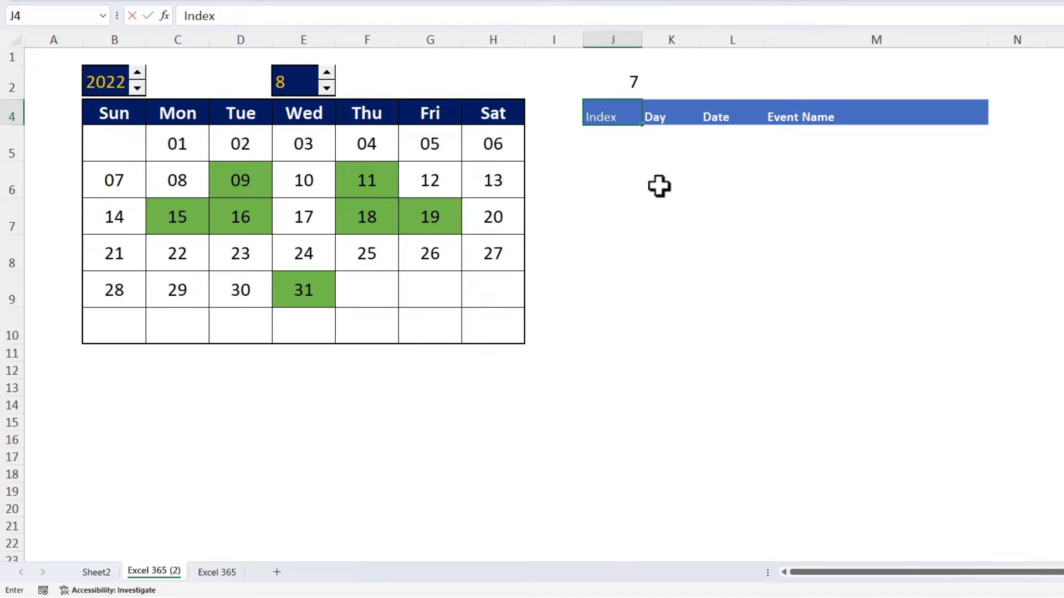
key(Return)
text(1)
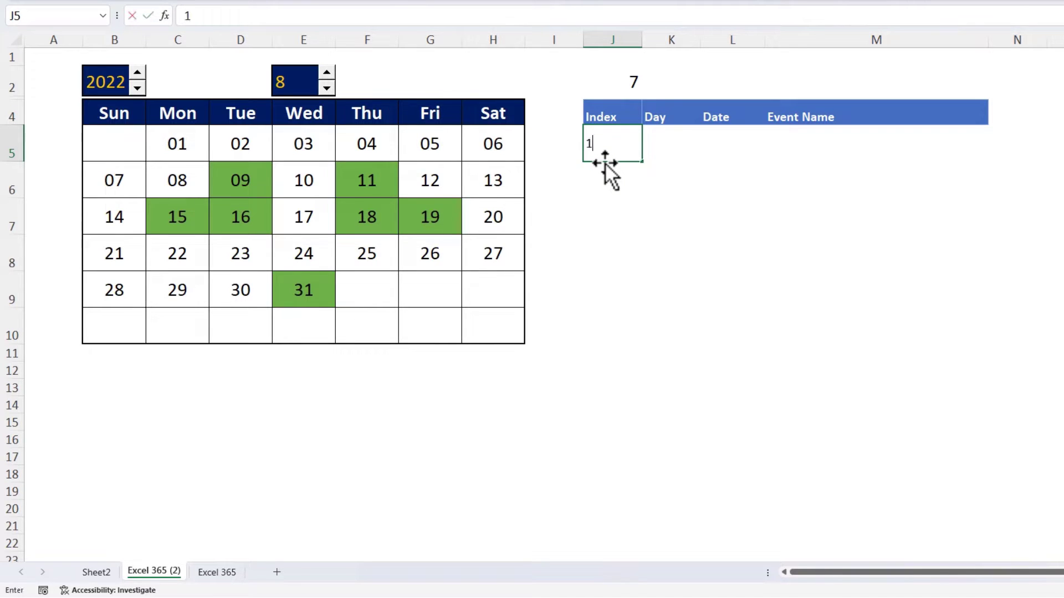
key(Return)
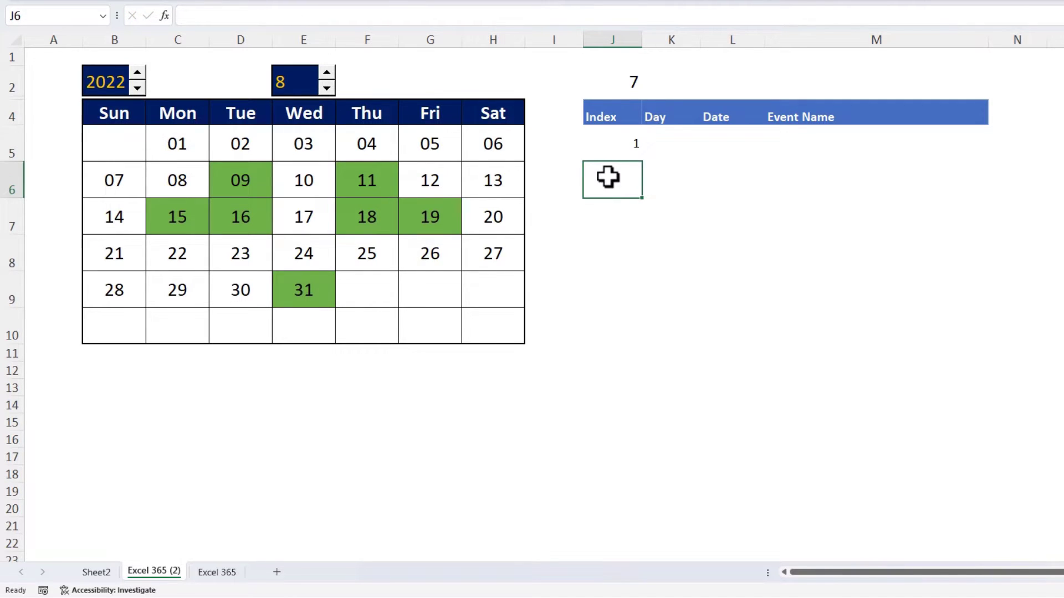
- Enter =IF(J5>=$J$2,"",J5+1) in J6 to number the events up to the month's count
text(=if)
key(Tab)
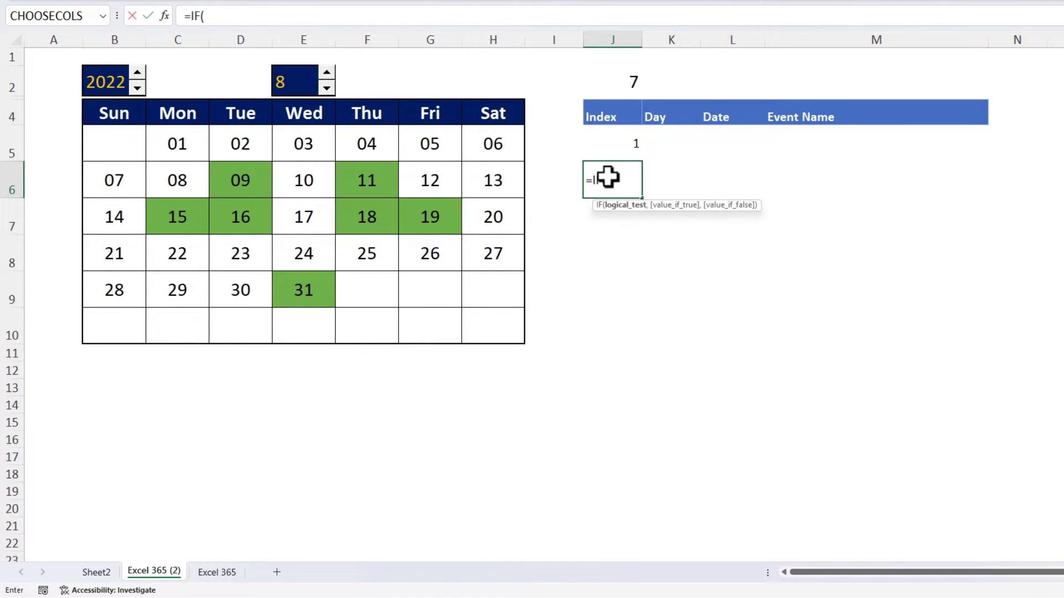
click(617, 139)
text(>=)
click(615, 82)
key(F4)
text(,"",)
click(622, 138)
text(+)
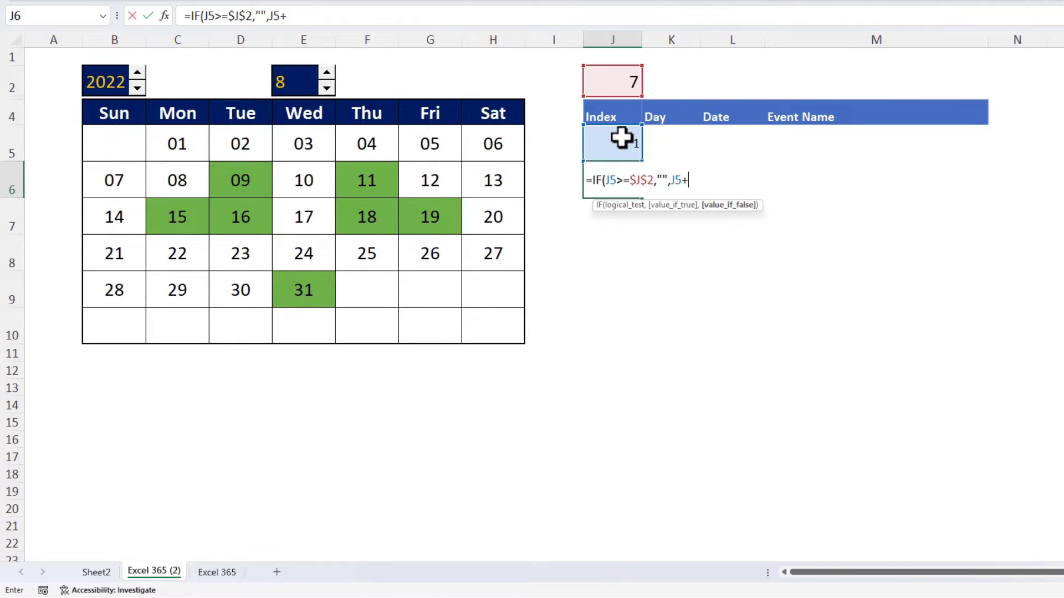
text(1))
key(Return)
- Copy the index formula from J6 down the Index column to J15
key(Up)
key(ctrl+c)
drag(628, 191, 623, 423)
key(ctrl+v)
key(Escape)
click(625, 360)
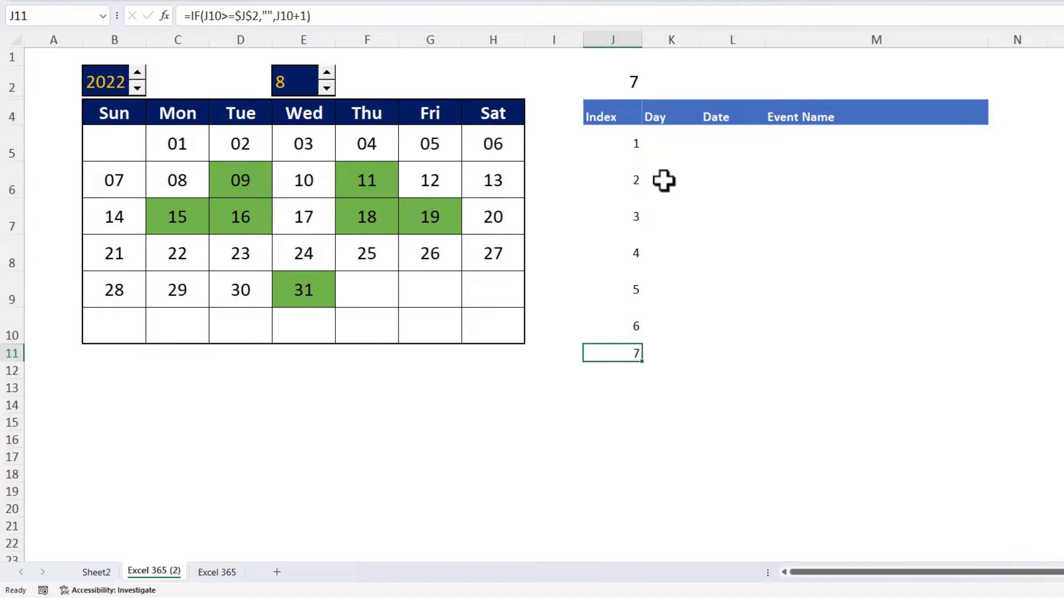
- Insert a blank column before Day and start a MATCH formula in K5 with TEXT($E$7,"mmm-yy") as the lookup value
key(ctrl+shift+plus)
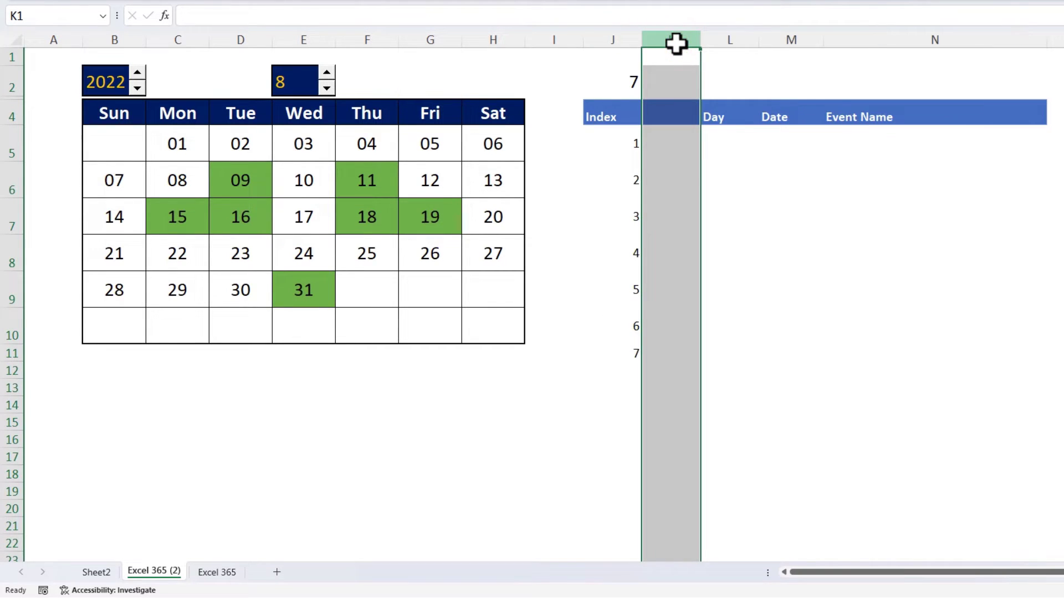
click(672, 141)
text(=match)
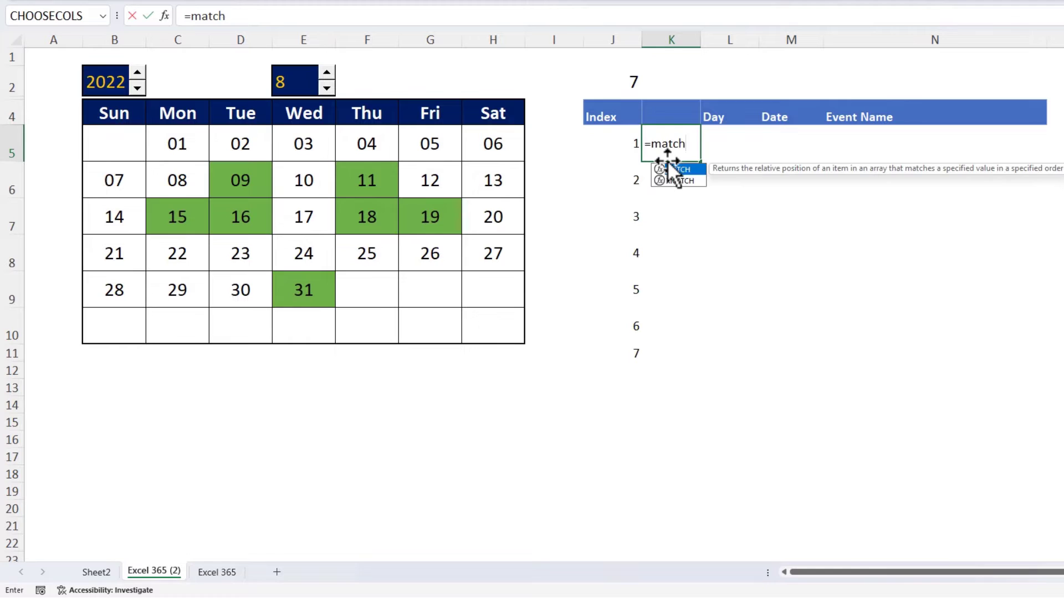
key(Tab)
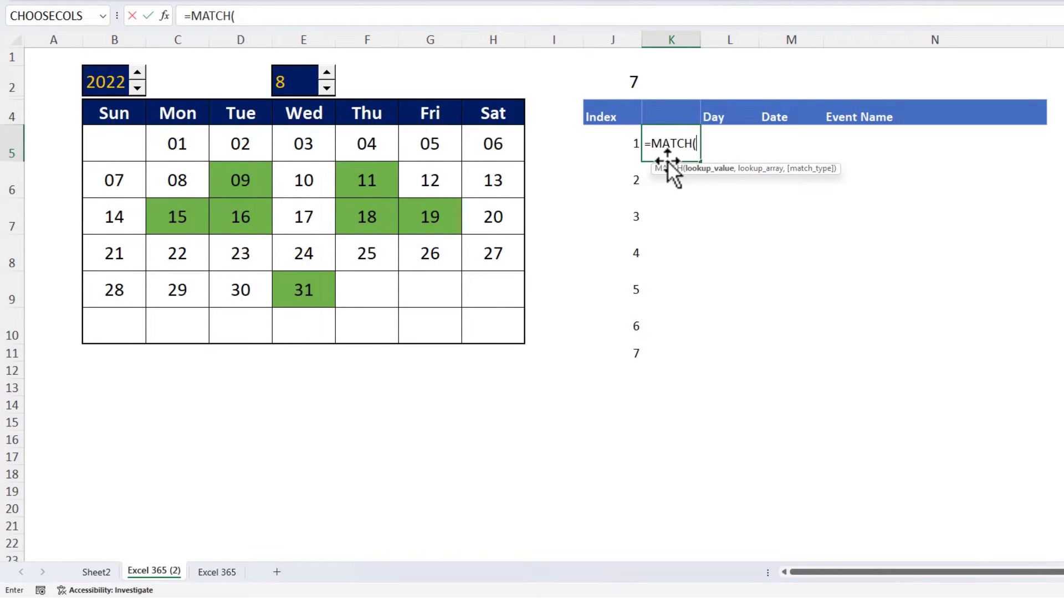
text(text)
key(Tab)
click(286, 219)
key(F4)
text(,"mm)
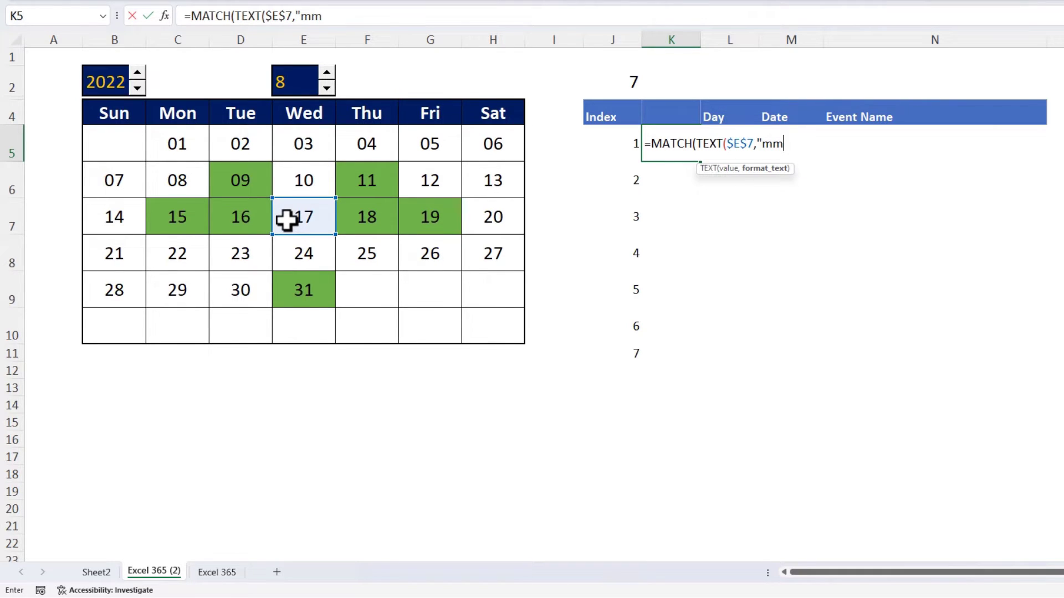
text(m-yy"),)
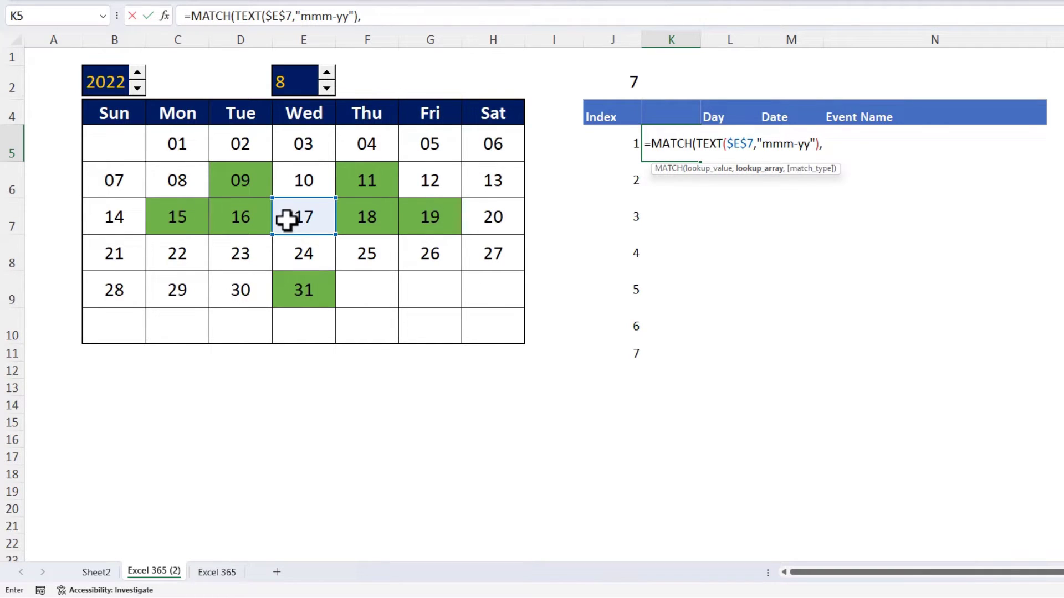
- Complete the MATCH formula in K5 with TEXT(Event_Calendar[Date],"mmm-yy") as the lookup array and 0 as the match type
text(tex)
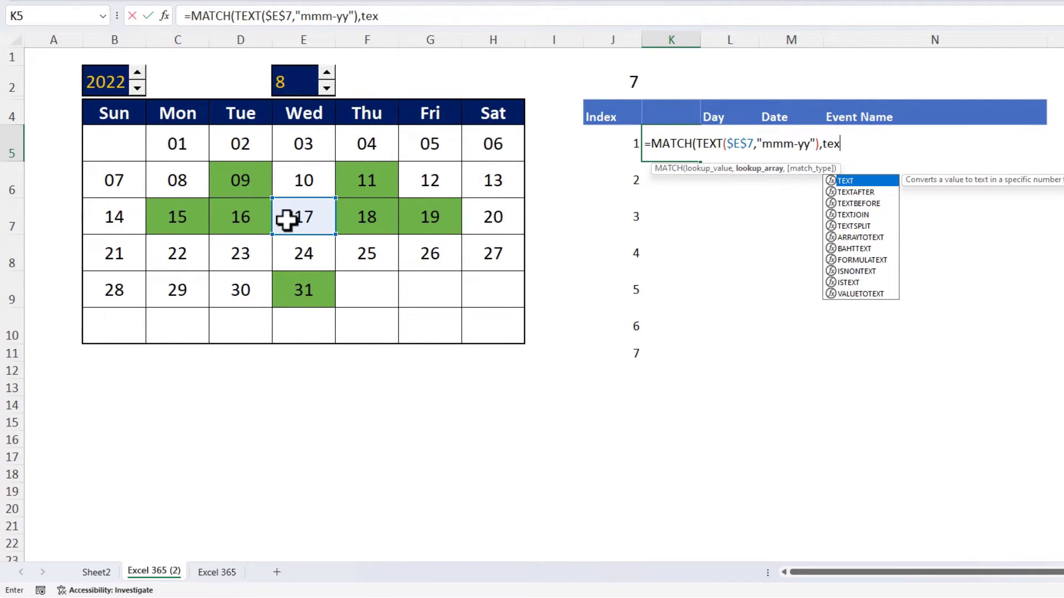
key(Tab)
text(eve)
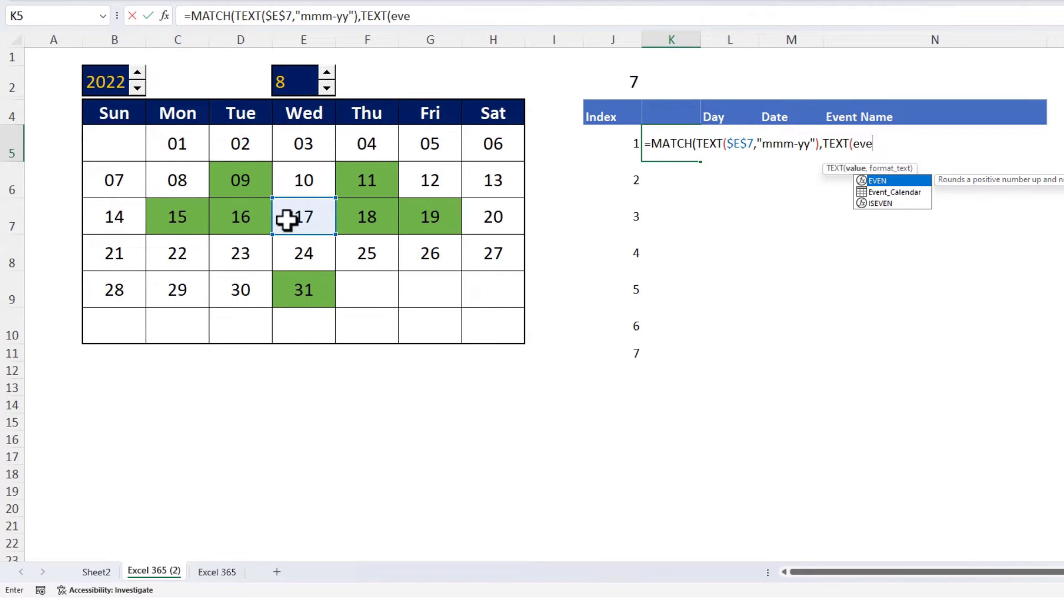
key(Down)
key(Tab)
text([da)
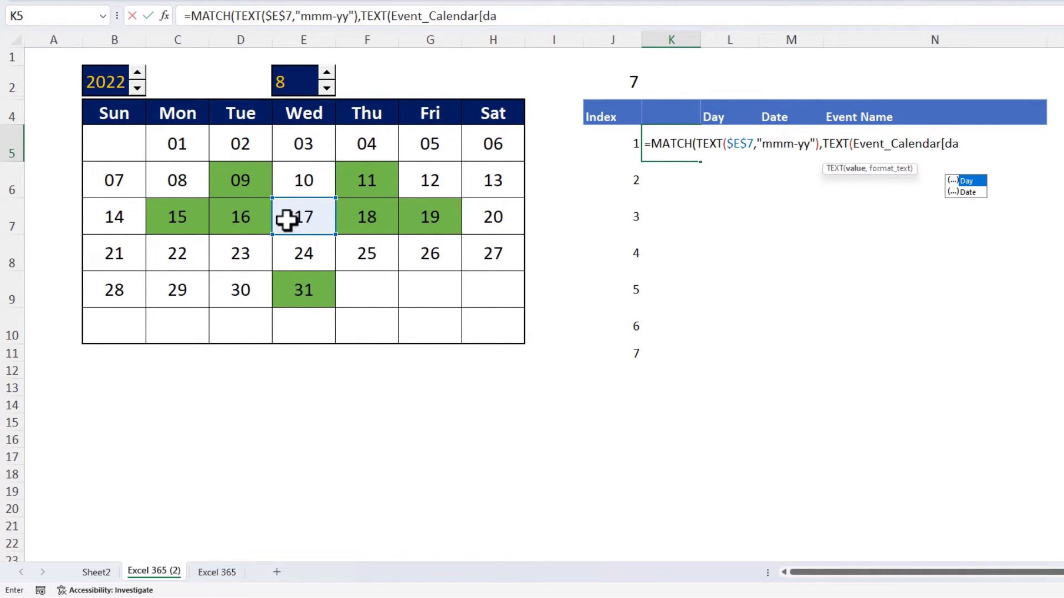
key(Down)
key(Tab)
text(],"mmm-yy"),)
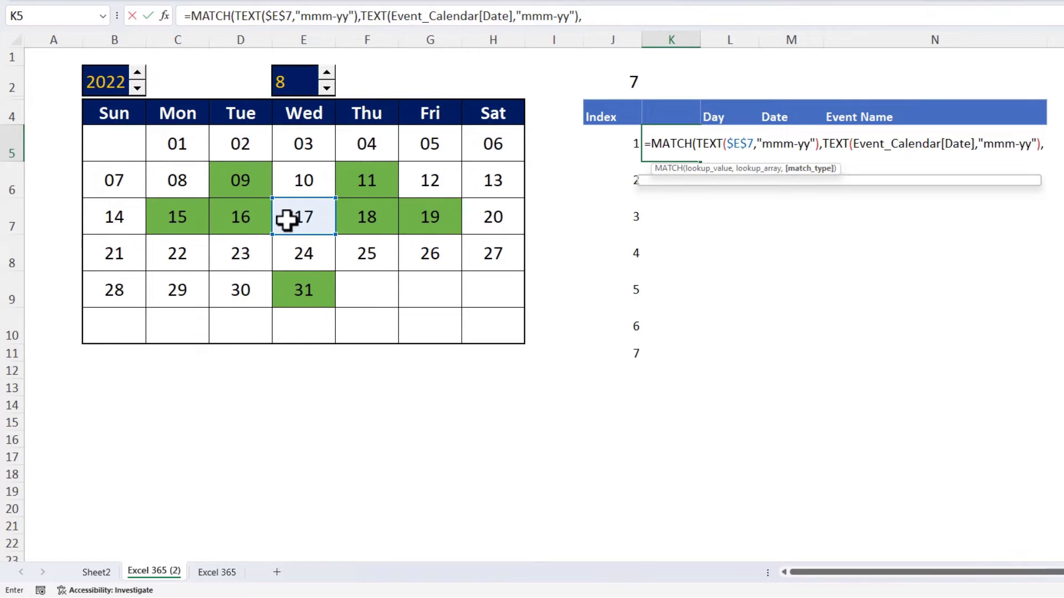
text(0))
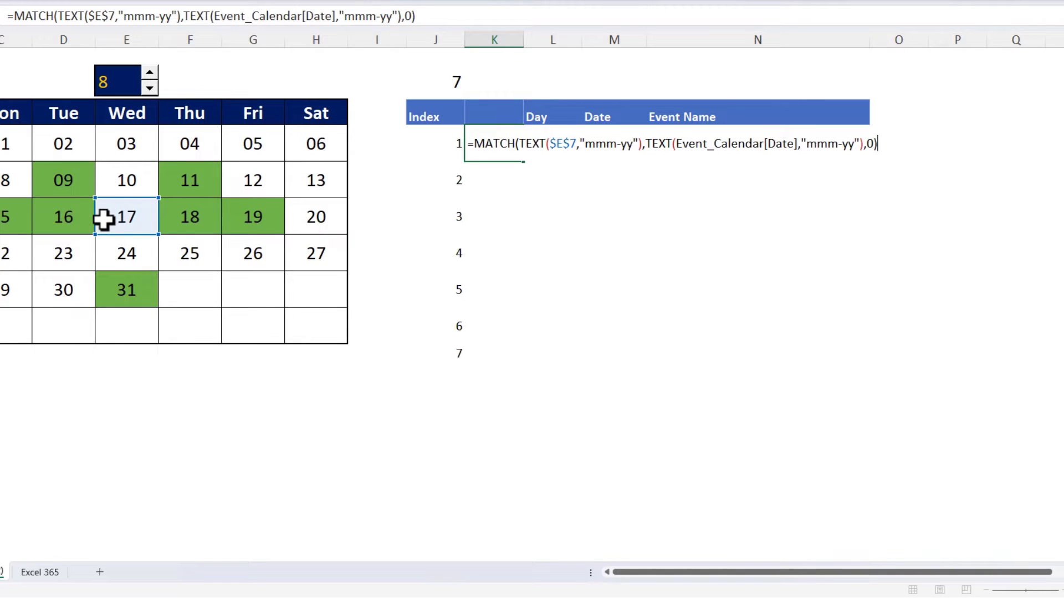
- Wrap the lookup array of the K5 formula in INDEX(TEXT(Event_Calendar[Date],"mmm-yy"),0) and commit the formula
click(647, 145)
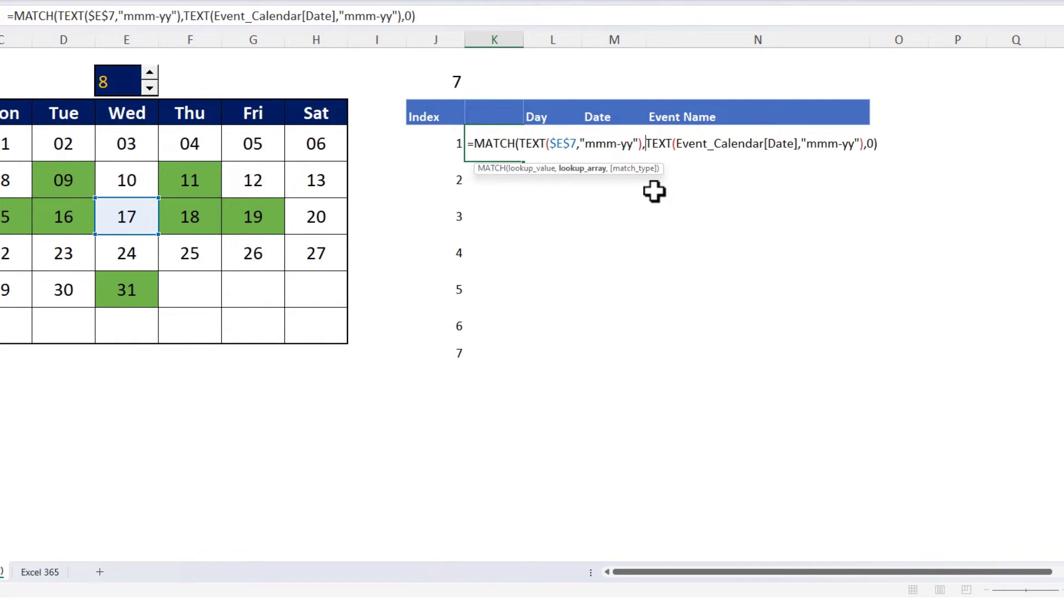
text(INDEX)
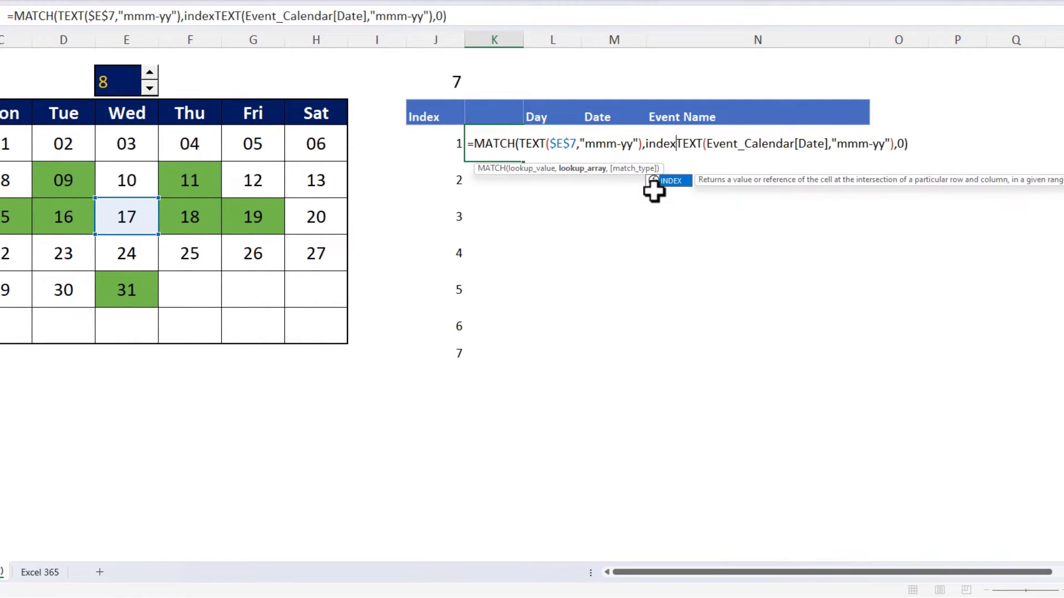
key(Tab)
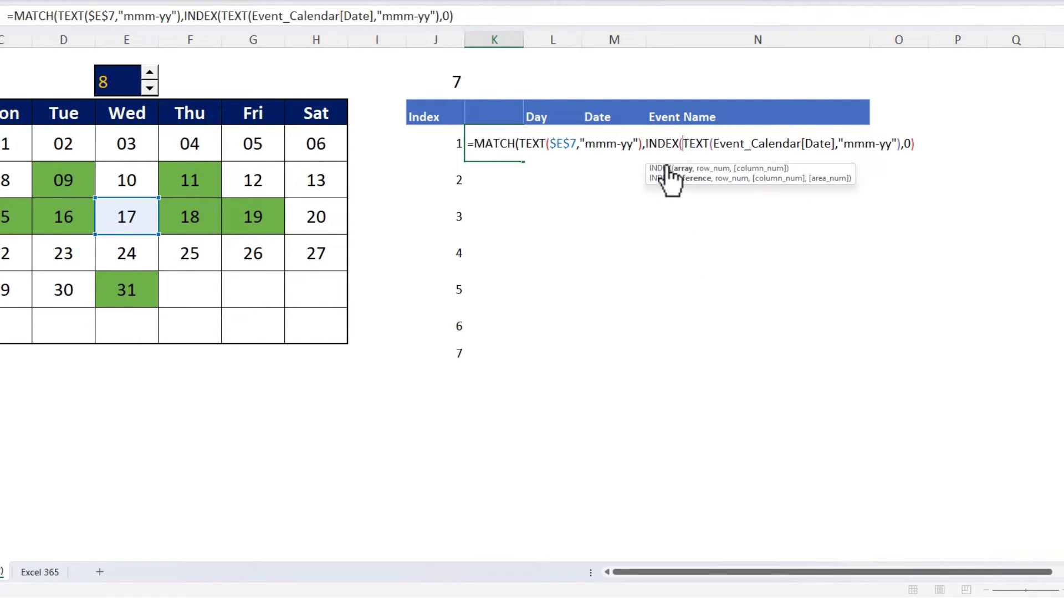
click(901, 144)
text(,0)
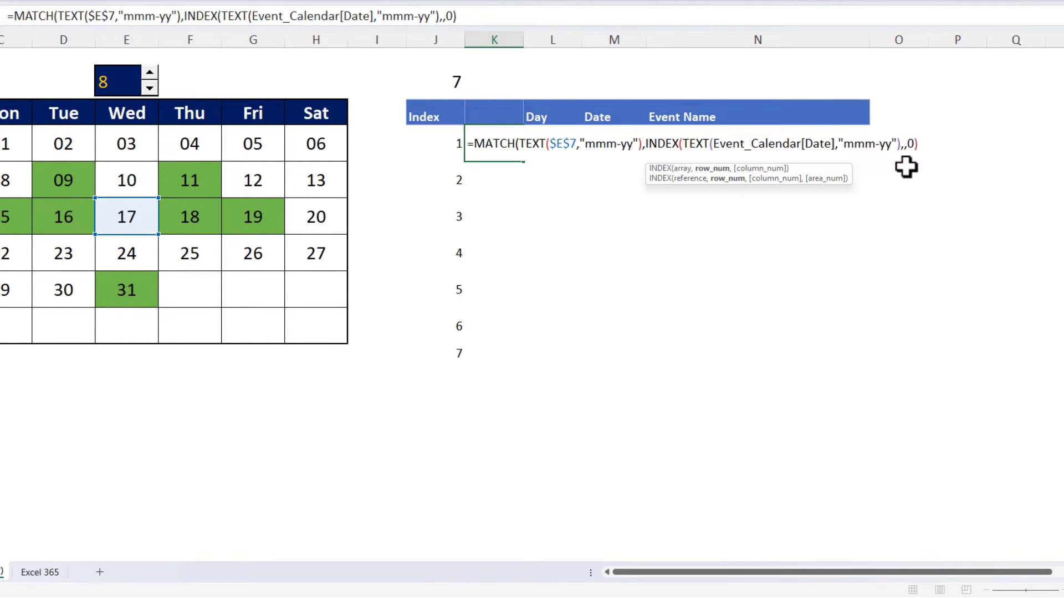
text())
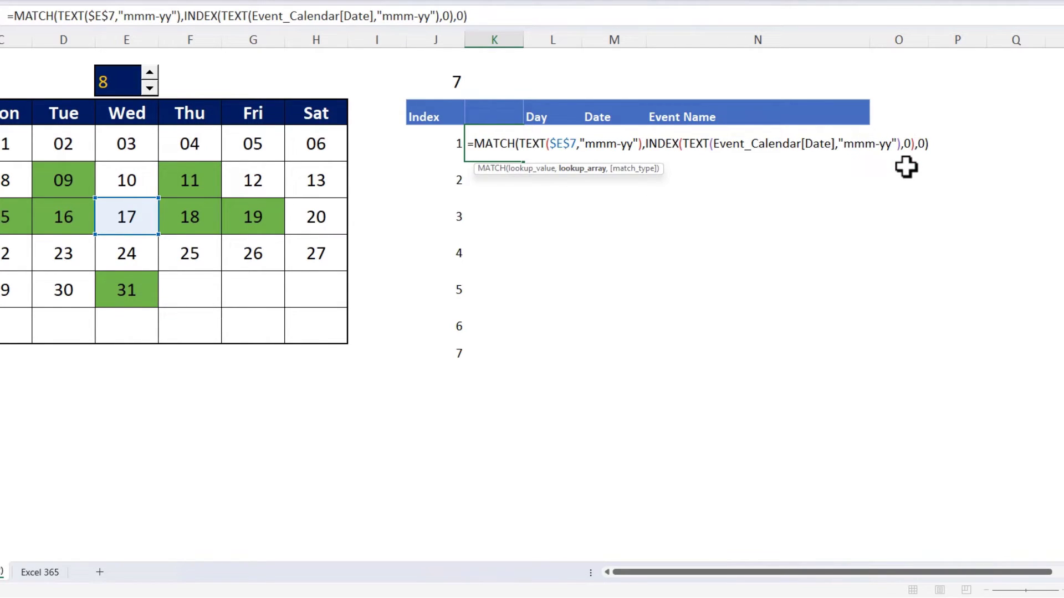
text(,0))
key(Return)
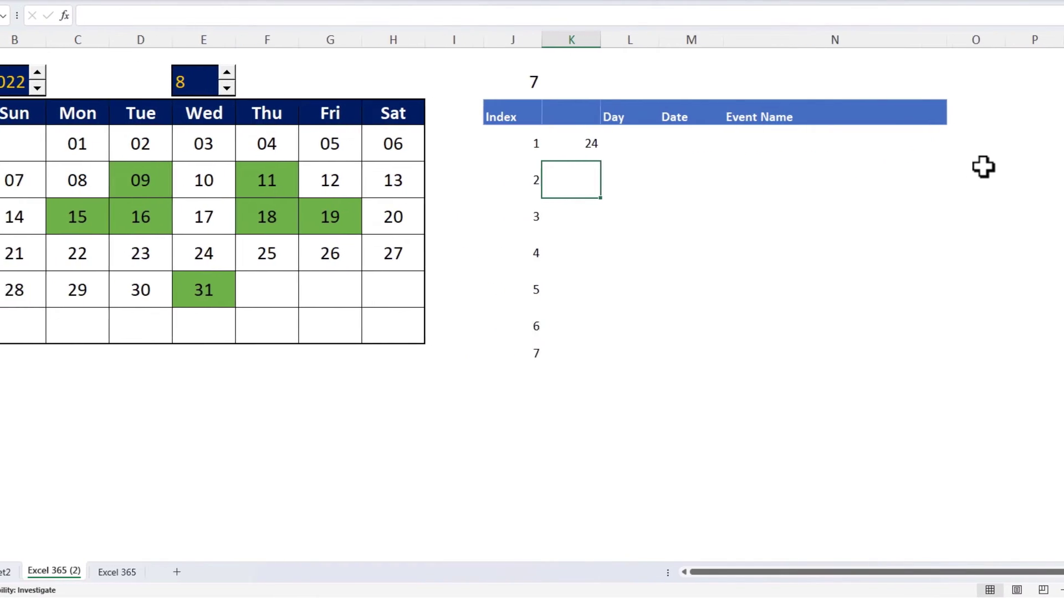
click(673, 146)
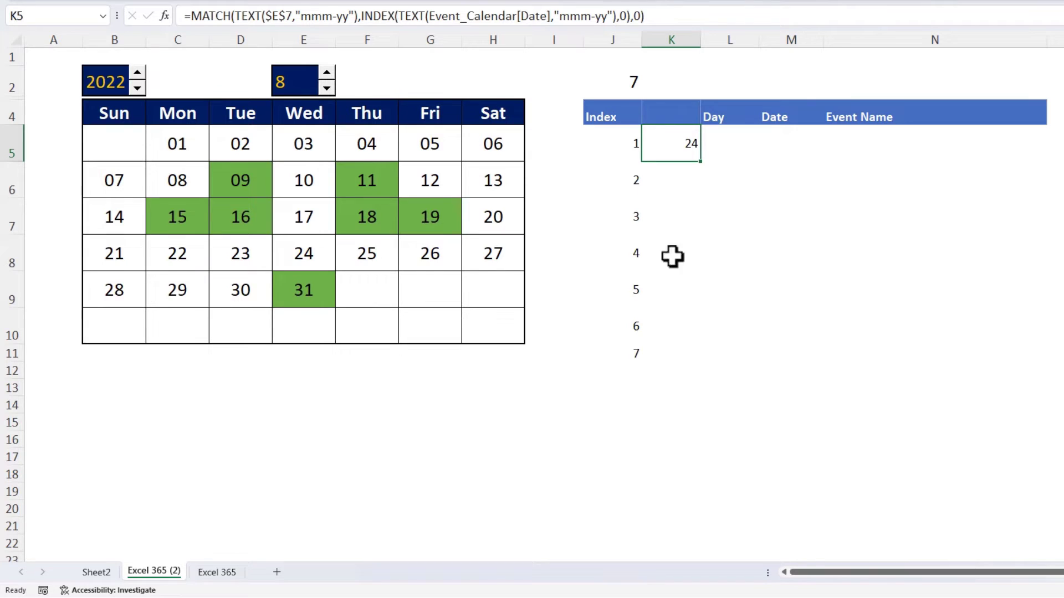
- Set the calendar month in E2 to 1 and check the matching row number in K5
click(282, 84)
text(1)
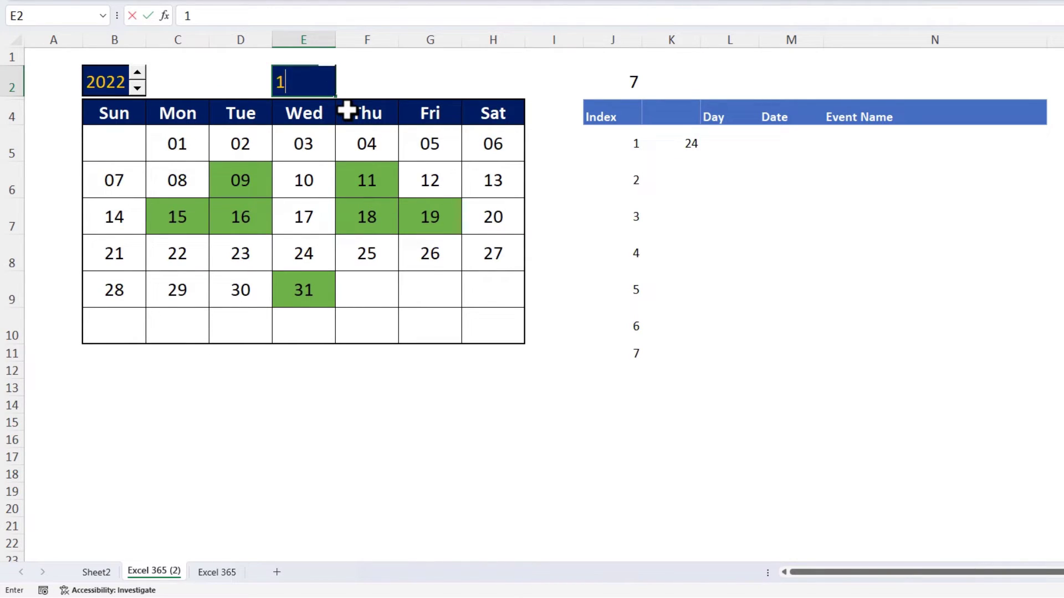
key(Return)
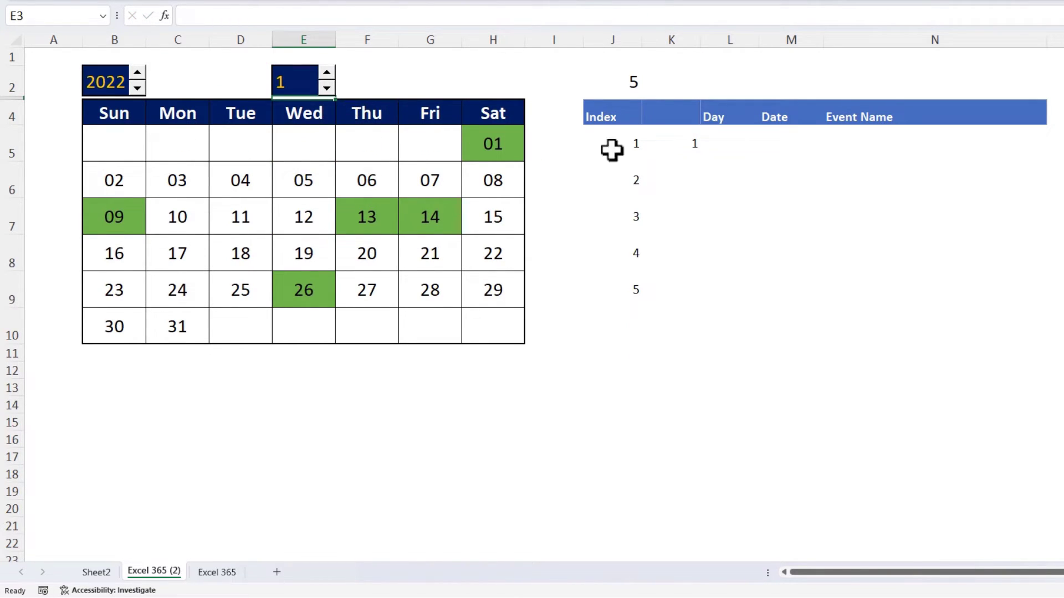
click(690, 142)
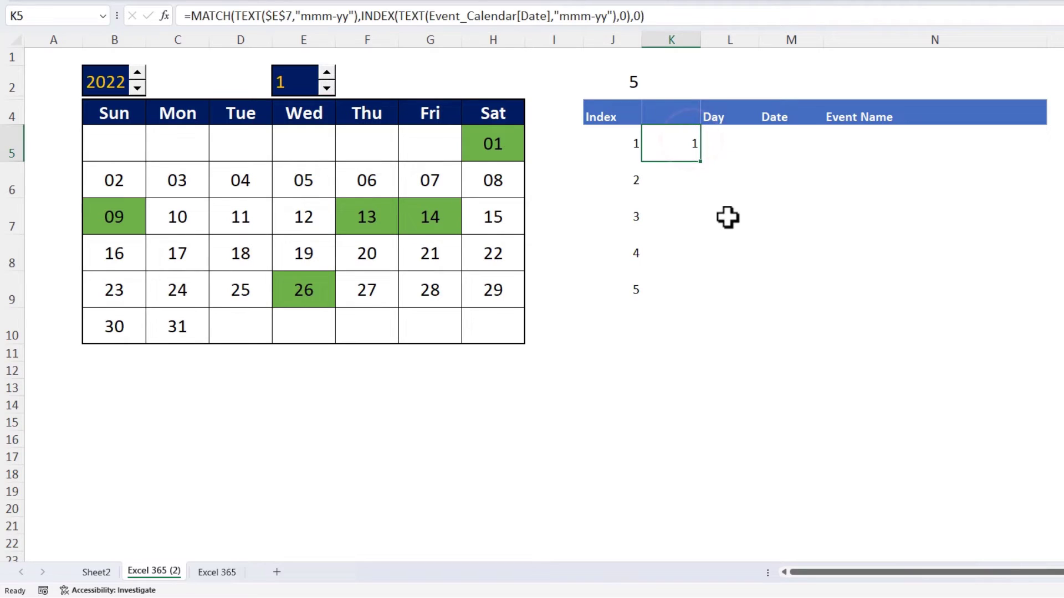
- Start an OFFSET formula in L5 with Event_Calendar[[#Headers],[Day]] as the reference
click(724, 146)
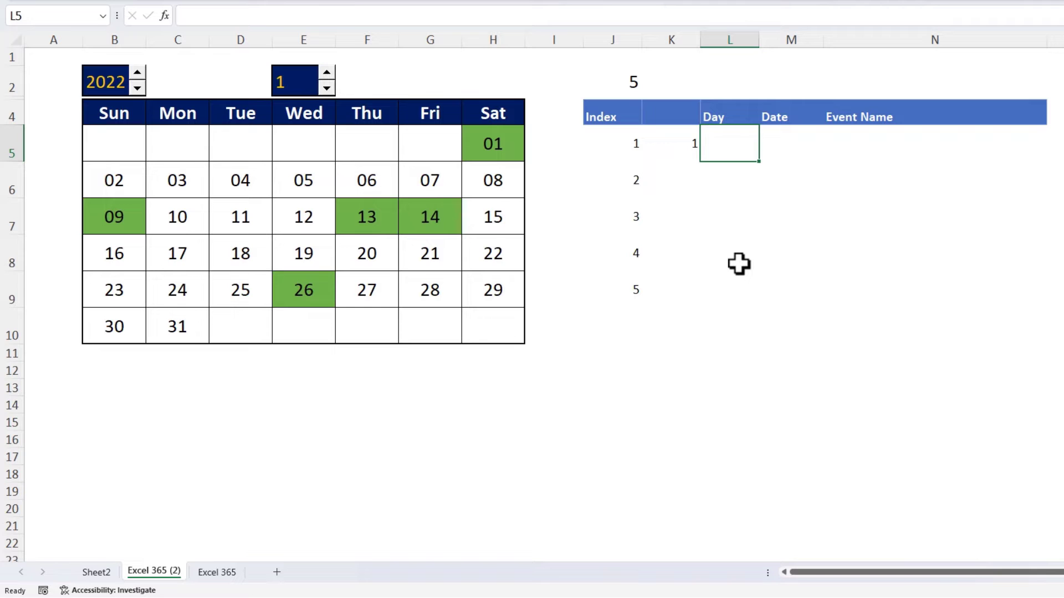
text(=off)
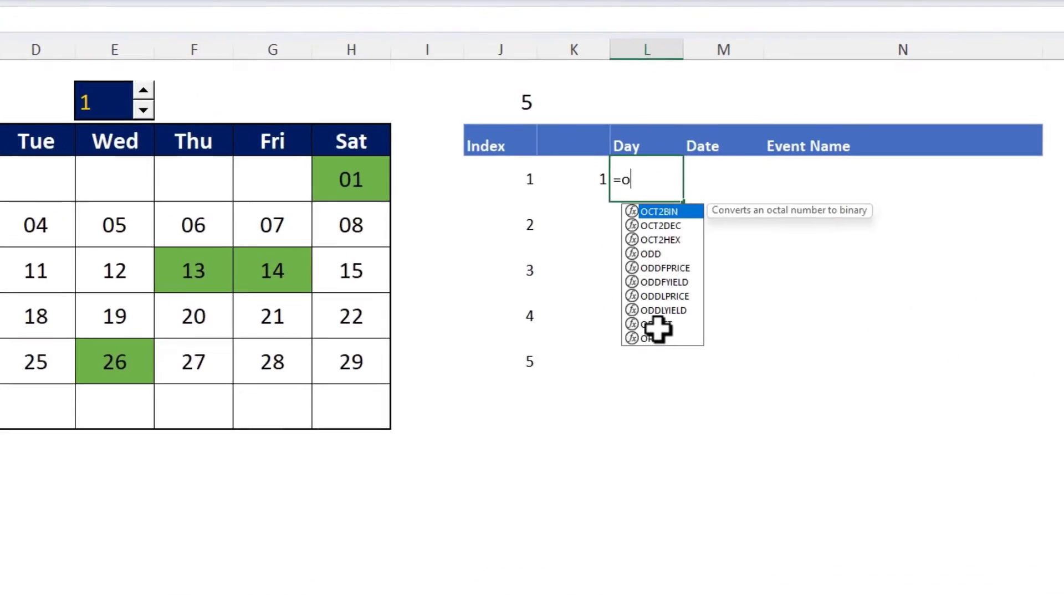
key(Tab)
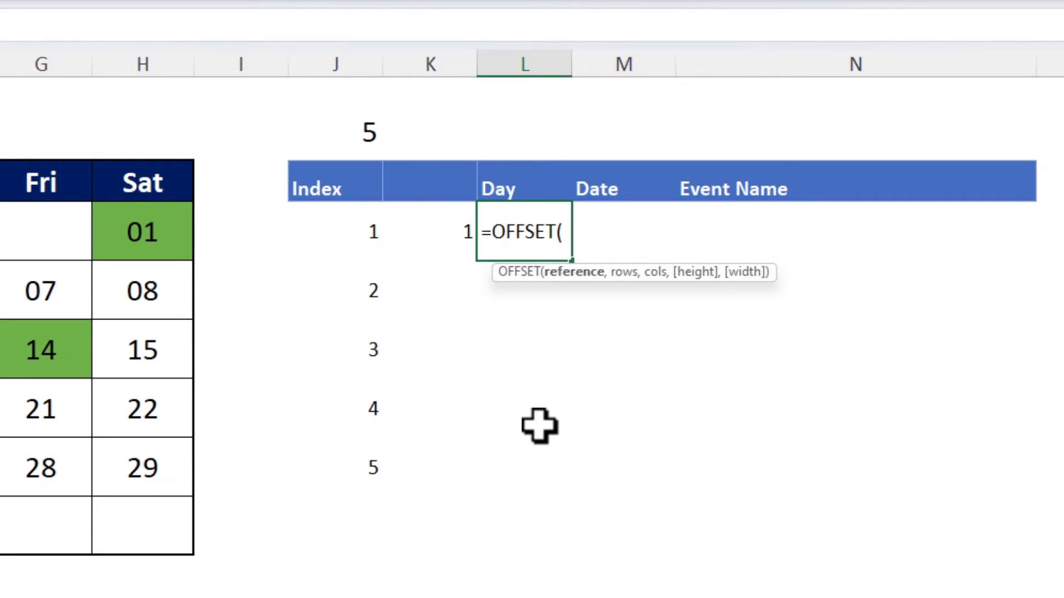
text(eve)
key(Down)
key(Tab)
text([[#)
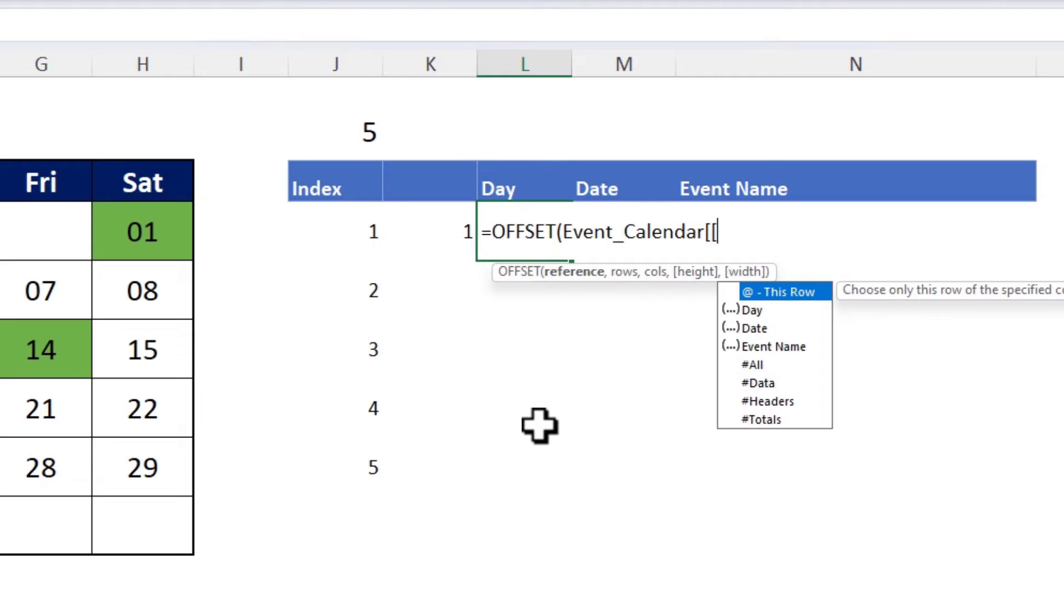
key(Down)
key(Down)
key(Tab)
text(],)
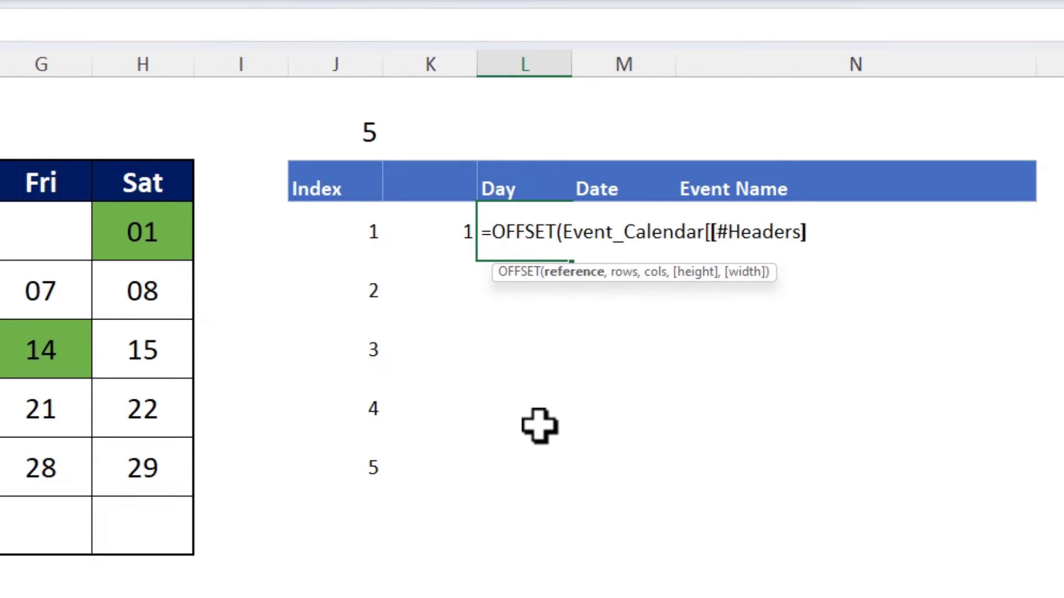
text([d)
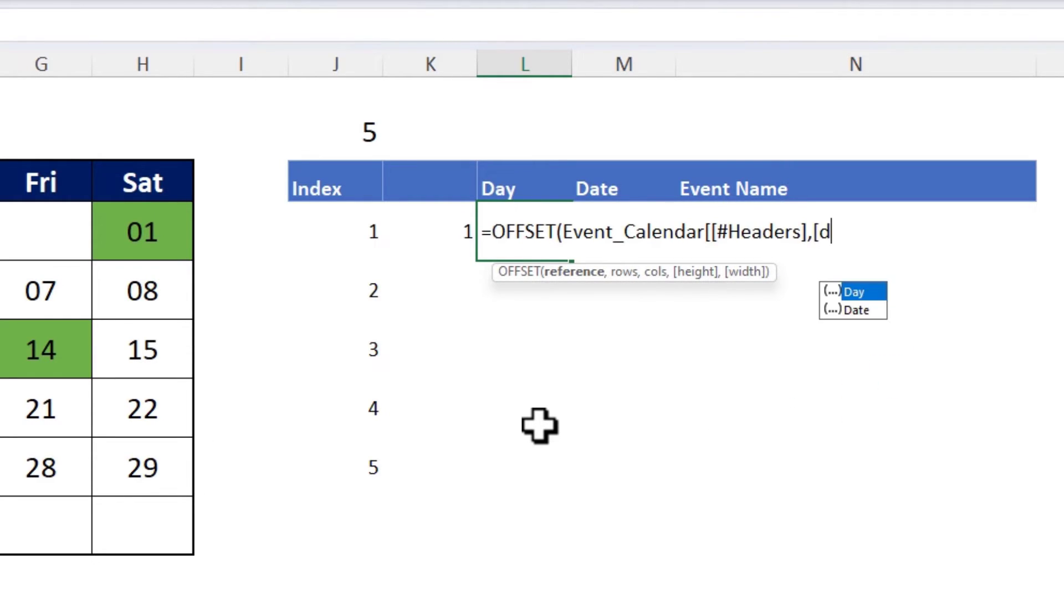
key(Tab)
text(]])
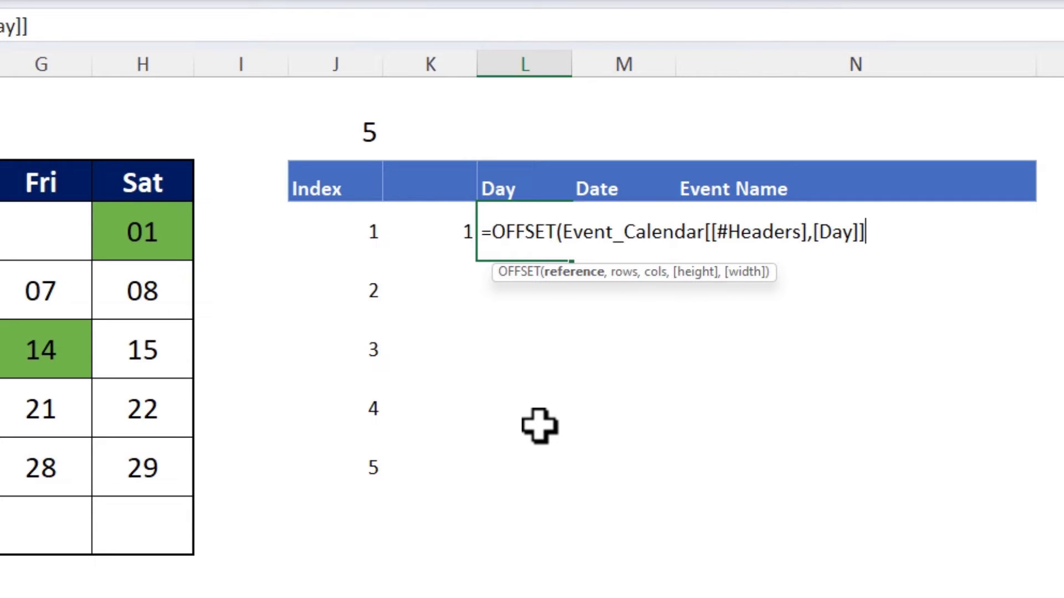
- Finish the OFFSET formula in L5 with K5 as the rows argument and 0 as the columns argument
text(,)
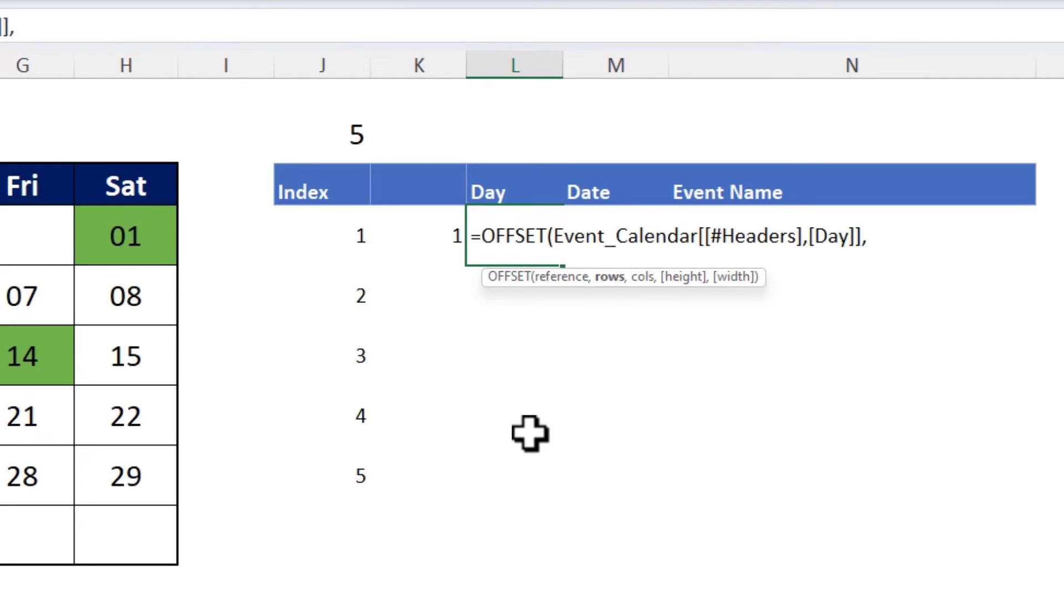
click(442, 233)
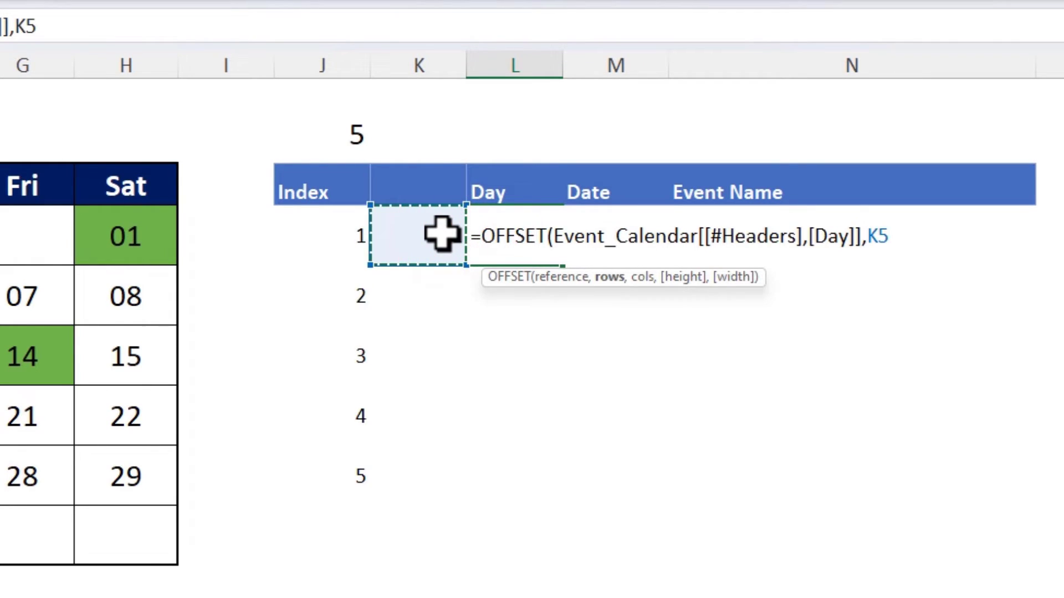
text(,)
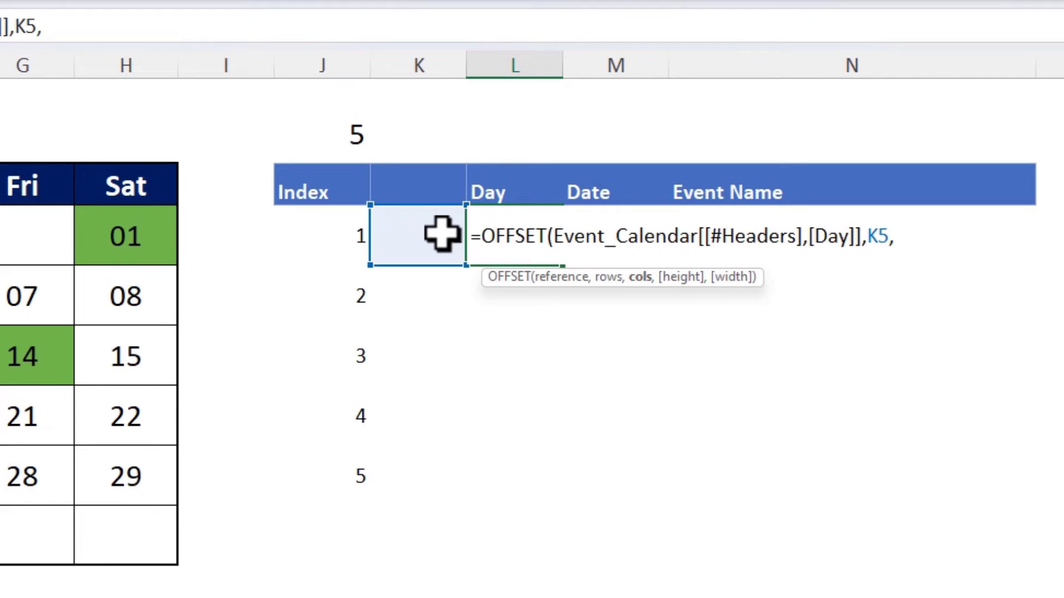
text(1)
key(BackSpace)
text(0))
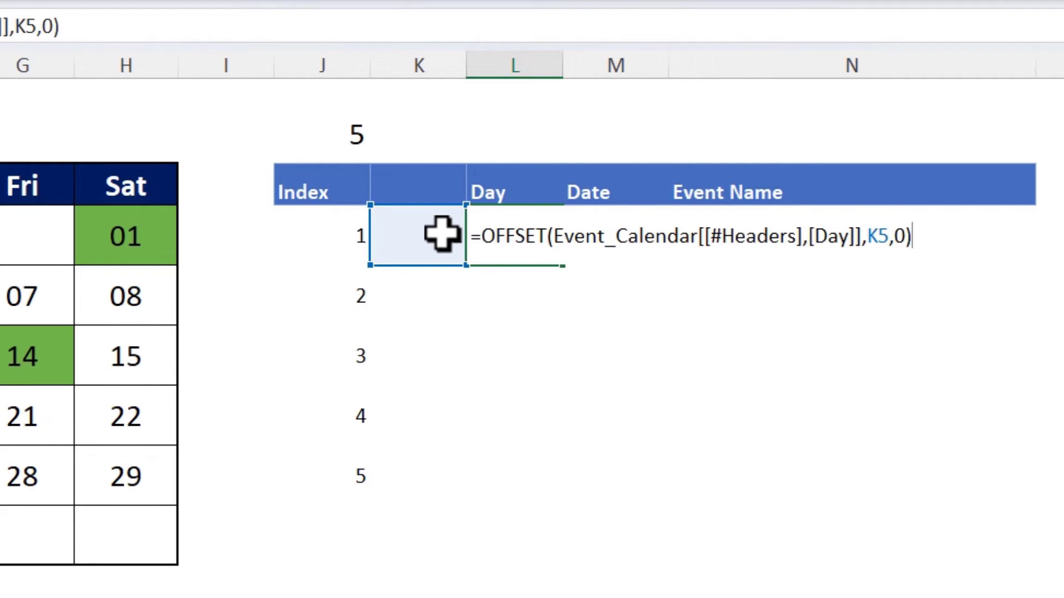
key(Return)
click(739, 144)
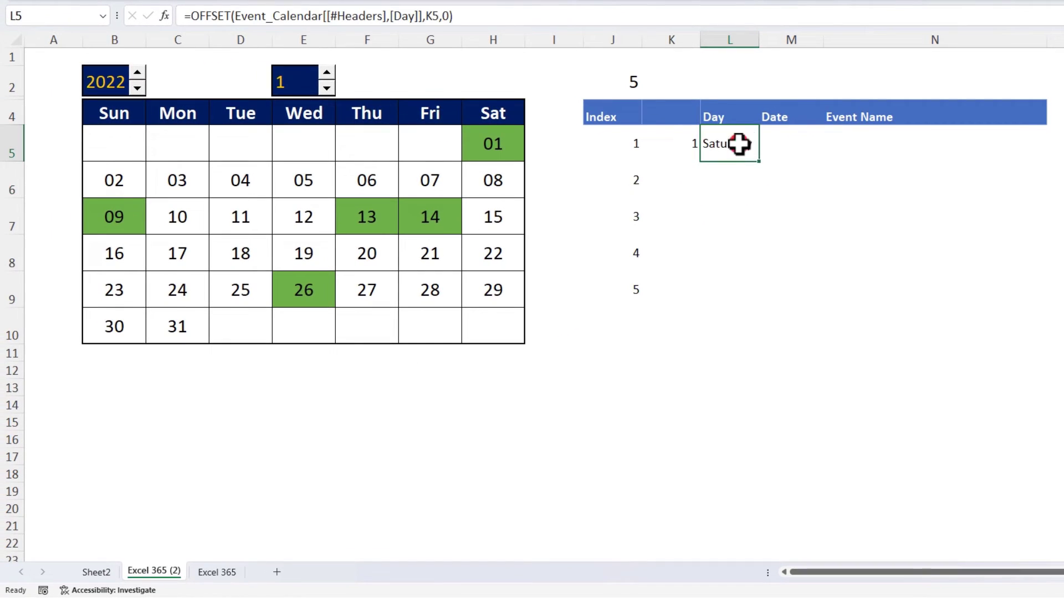
- Examine the January events in the Sheet2 event table and return to the Excel 365 (2) sheet
click(92, 572)
click(118, 74)
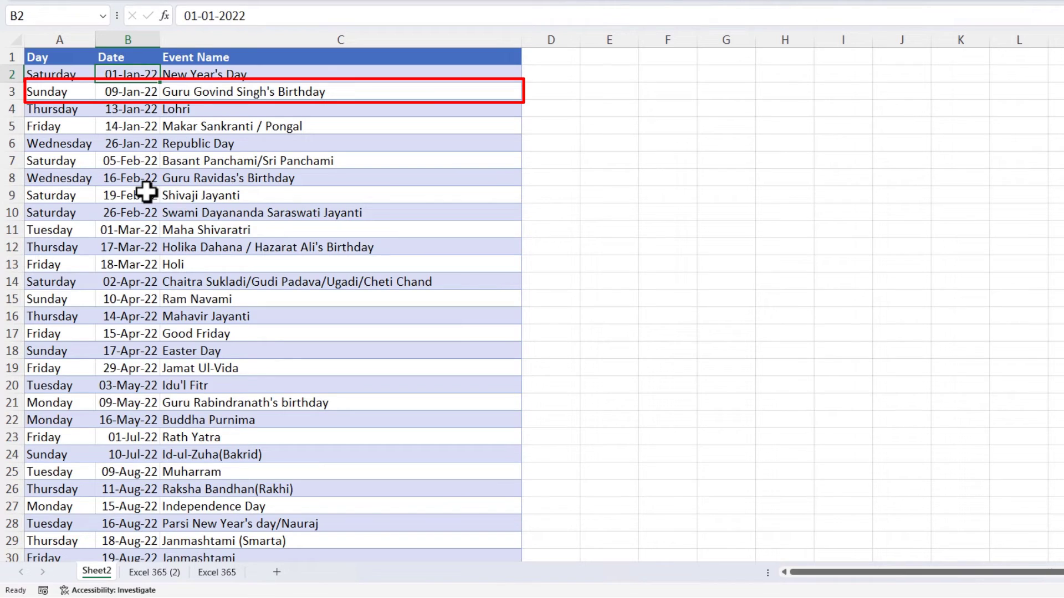
click(169, 573)
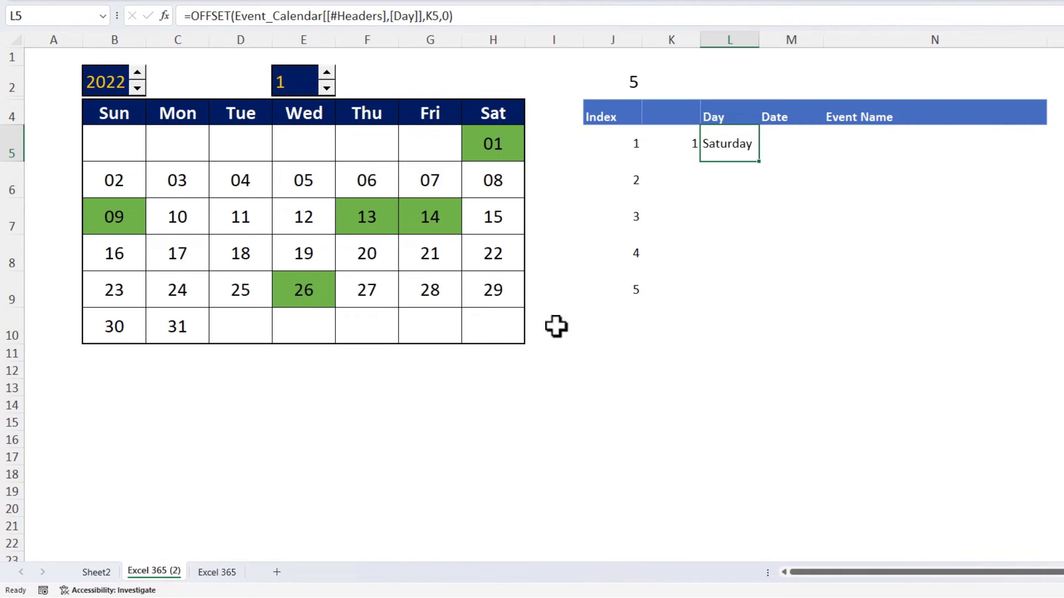
- Copy the MATCH formula from K5 to K6
click(677, 147)
key(ctrl+c)
click(685, 177)
key(ctrl+v)
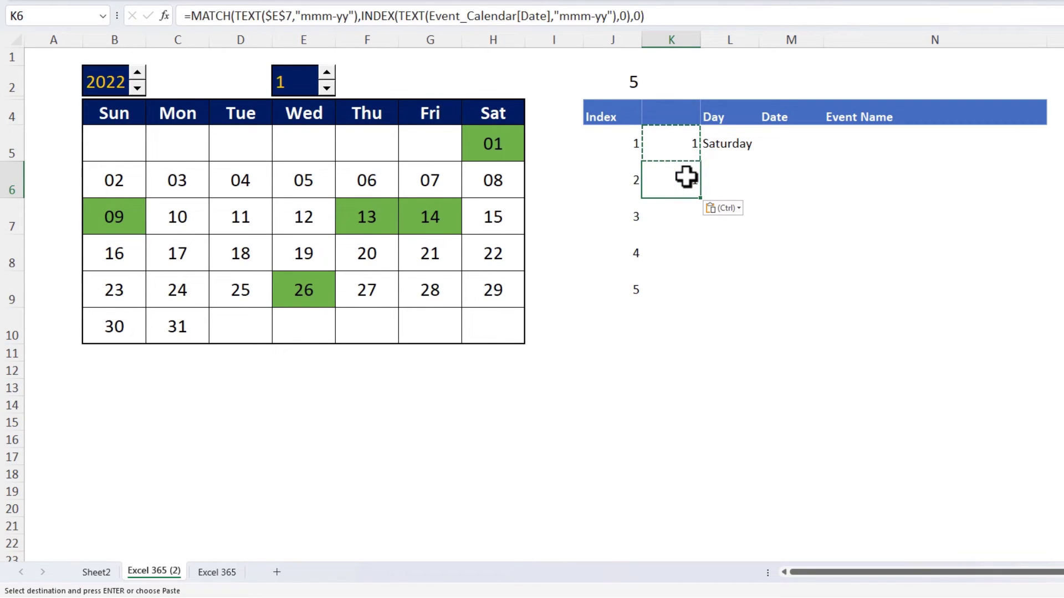
- Try filling the Day formula from L5 down to L6, and undo the fill
click(717, 178)
key(ctrl+d)
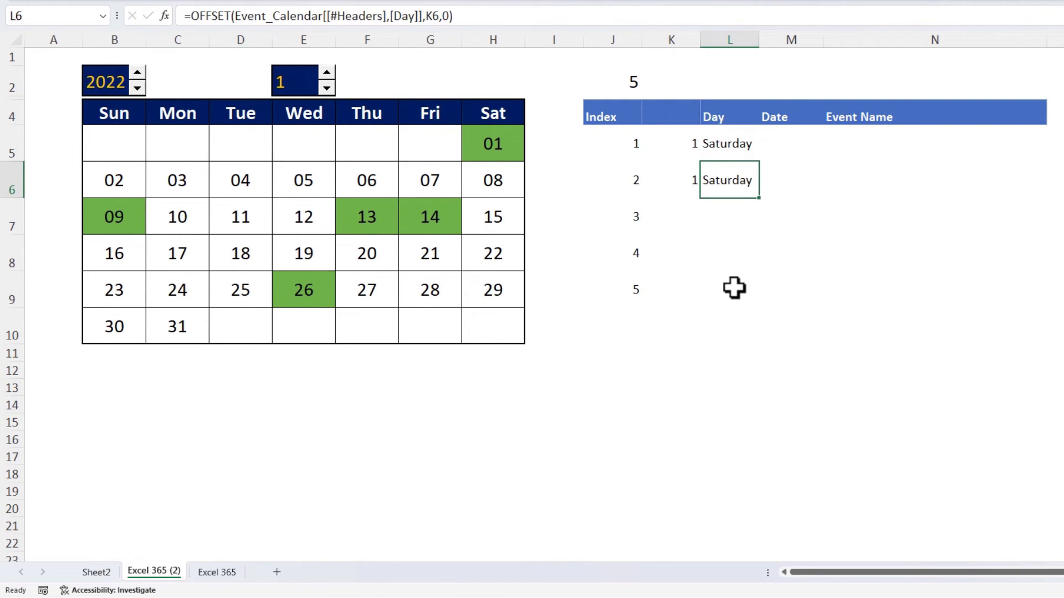
key(ctrl+z)
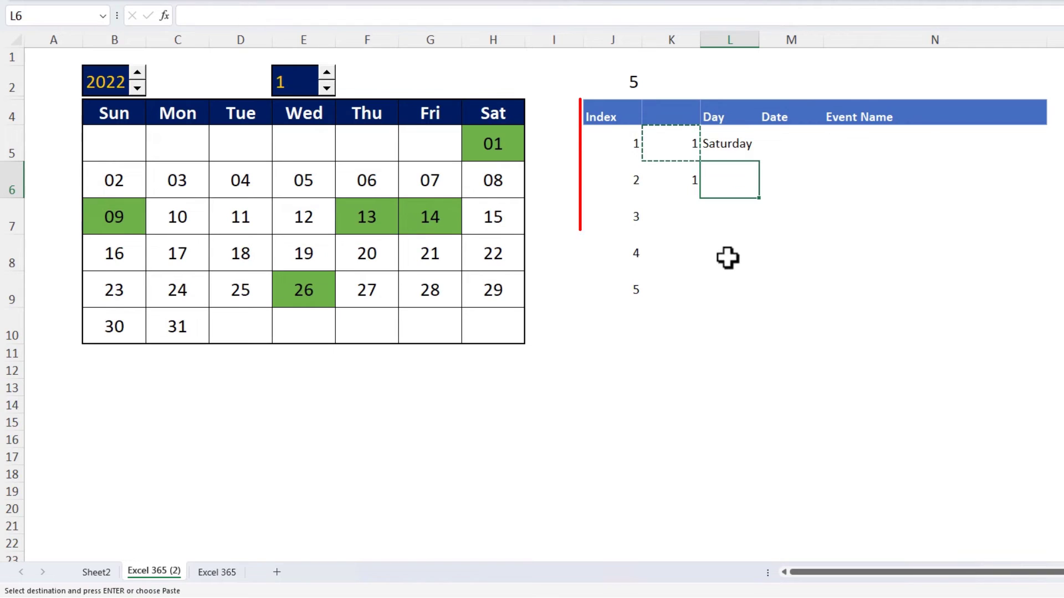
- Append -1 to the MATCH formula in K5 and check the Day formula in L5
click(688, 145)
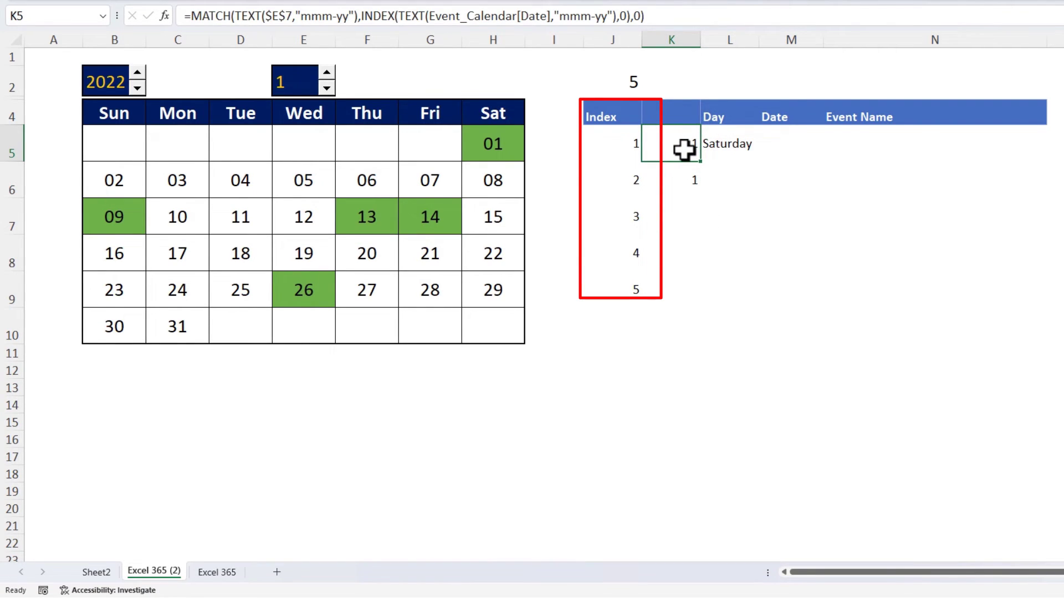
double_click(685, 149)
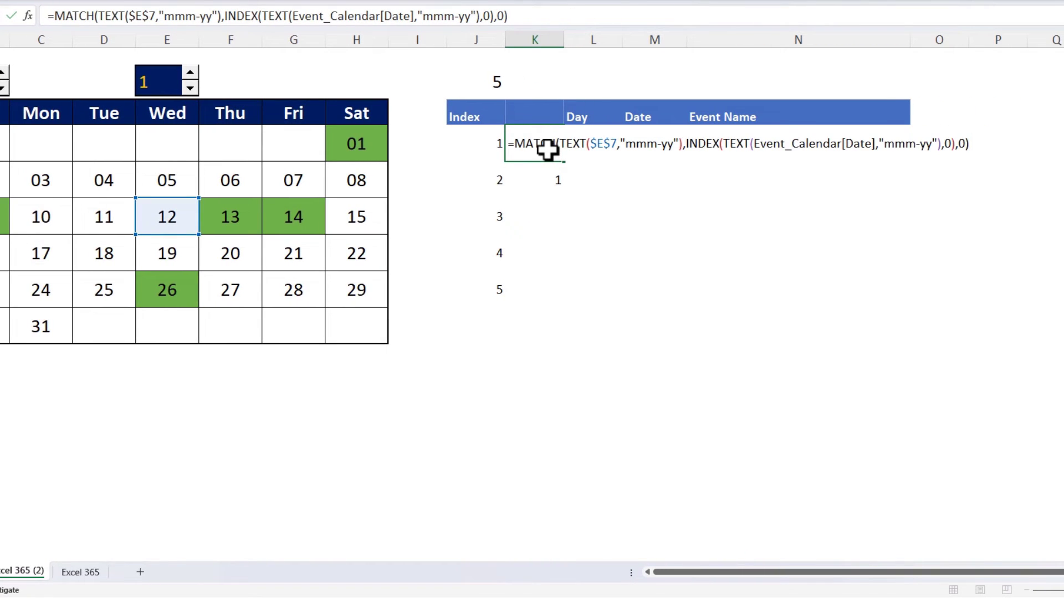
text(-1)
key(Return)
click(547, 150)
key(Right)
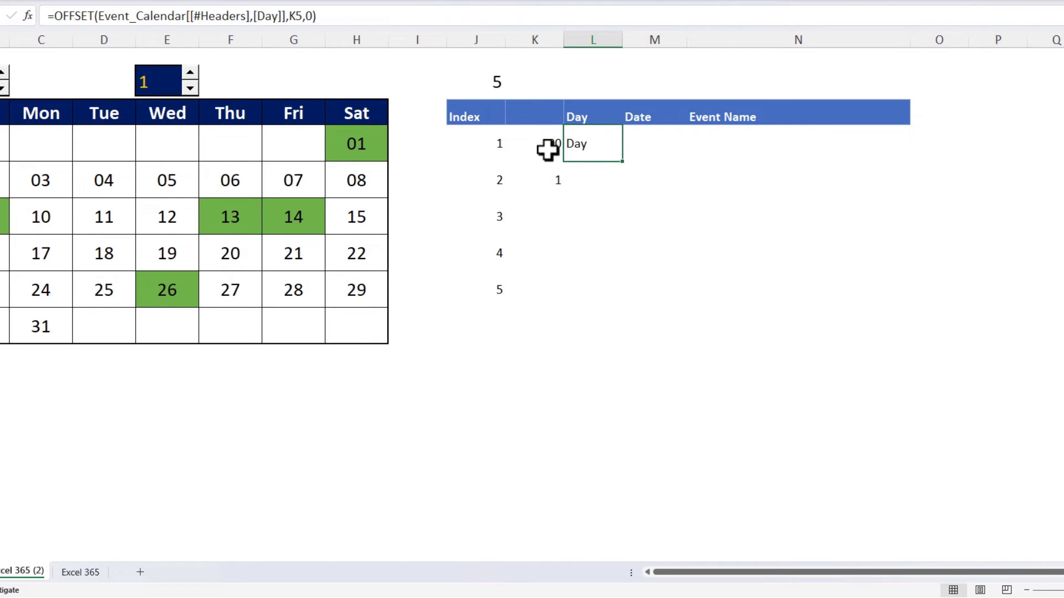
- Add J5 to the row offset K5 in the L5 Day formula and fill K5:L5 down to row 9
key(F2)
text(+)
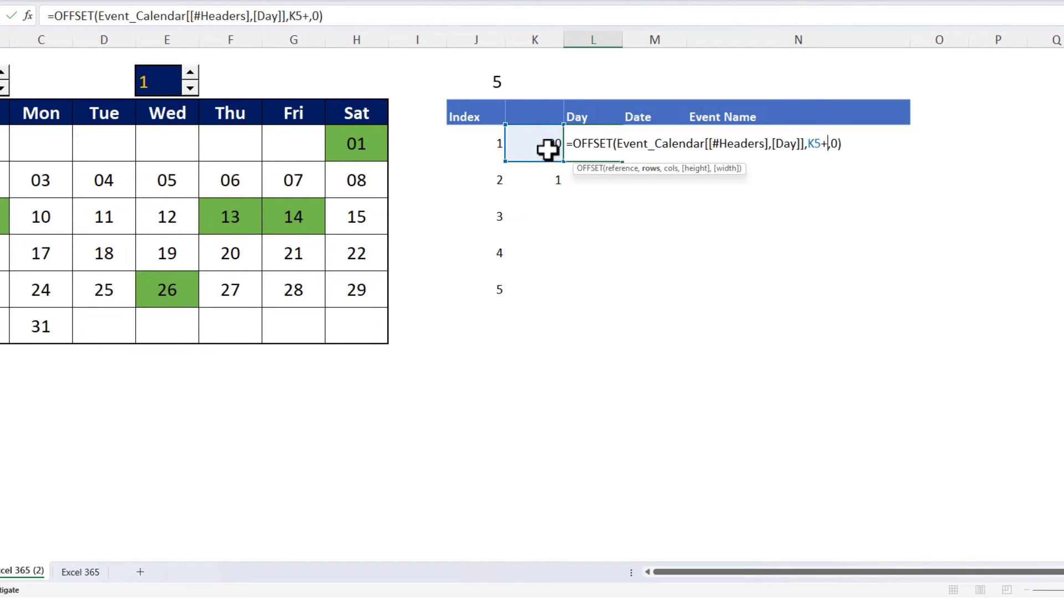
click(484, 141)
key(Return)
key(Up)
key(ctrl+c)
drag(542, 139, 634, 291)
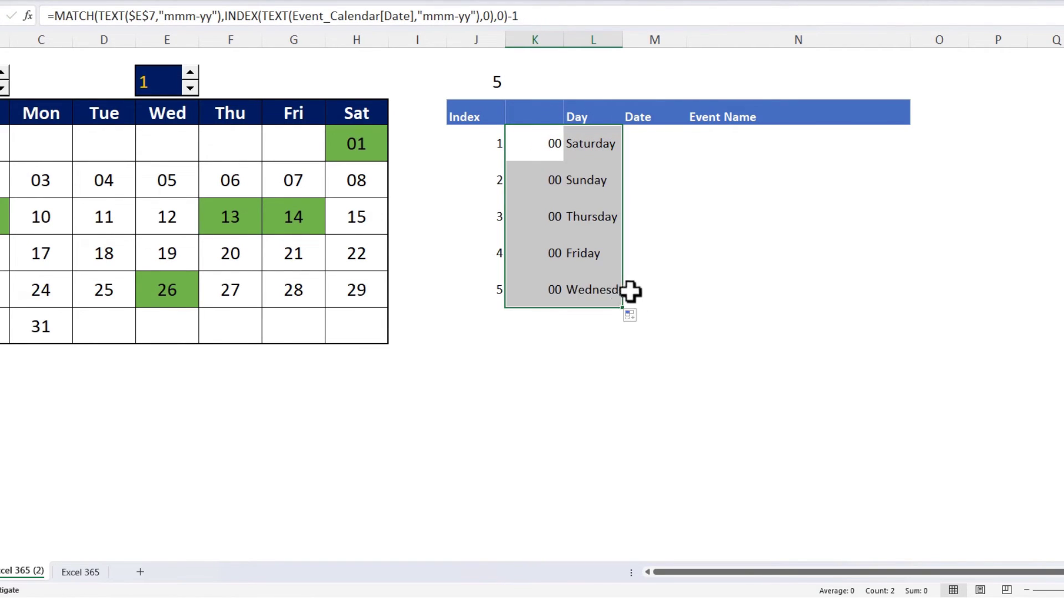
click(599, 152)
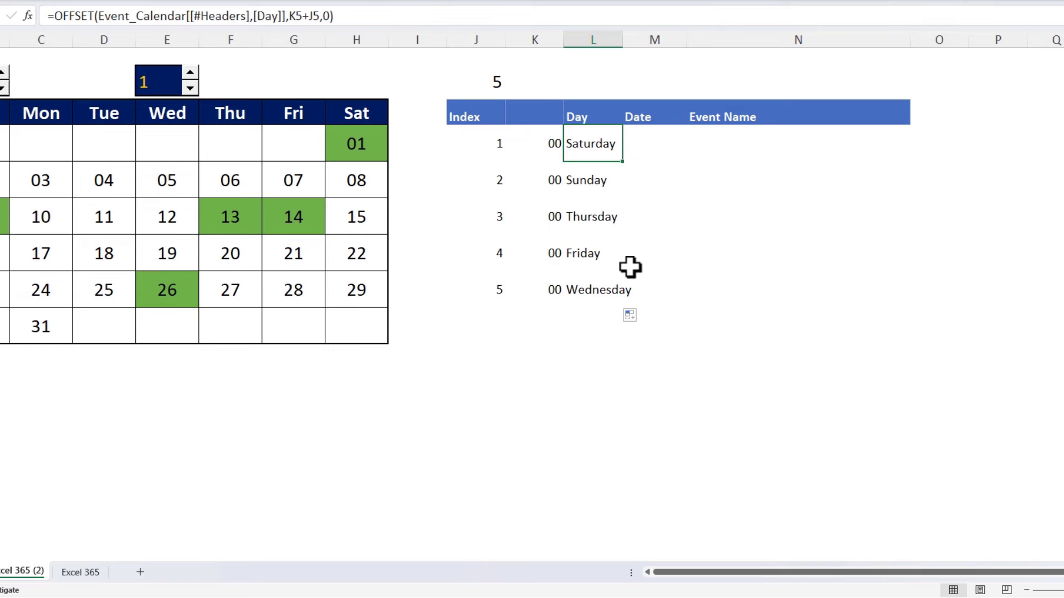
- Replace the K5 reference in the L5 Day formula with the MATCH expression copied from K5, including its -1
click(544, 143)
double_click(529, 145)
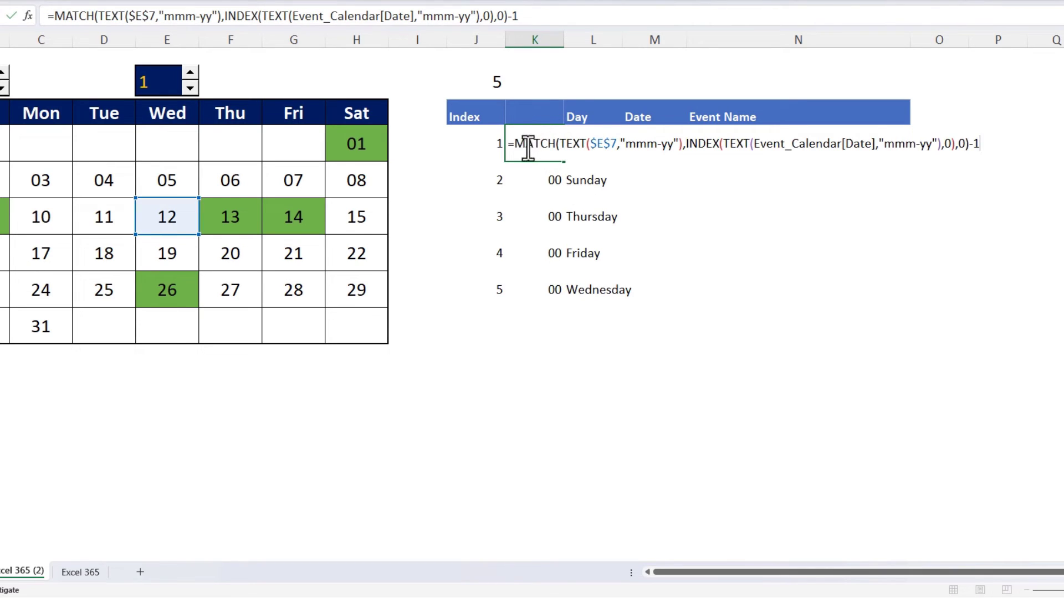
drag(512, 145, 873, 146)
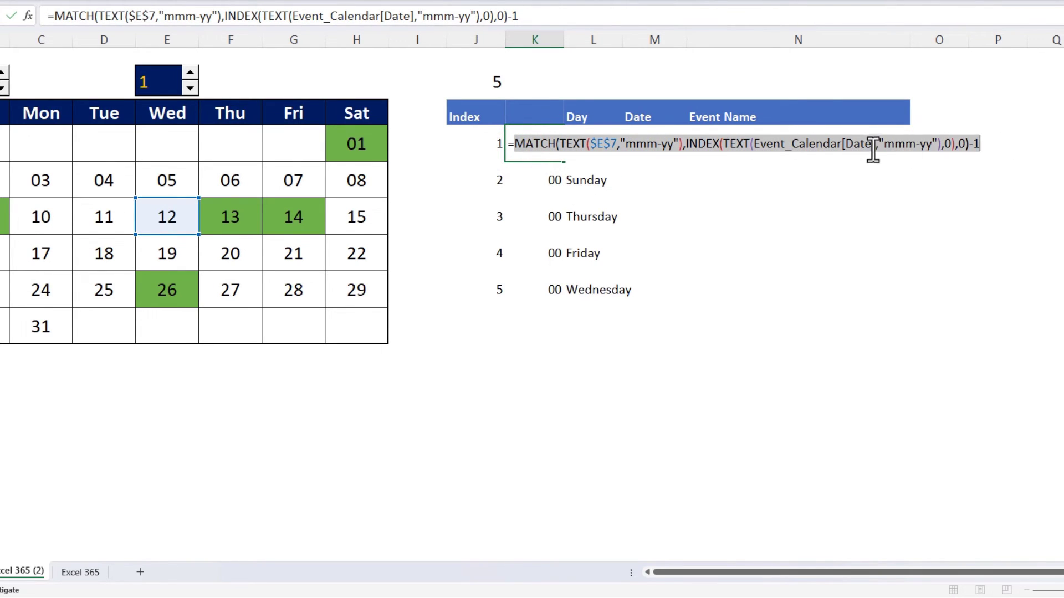
right_click(873, 146)
click(903, 171)
key(Escape)
click(604, 143)
key(F2)
double_click(813, 144)
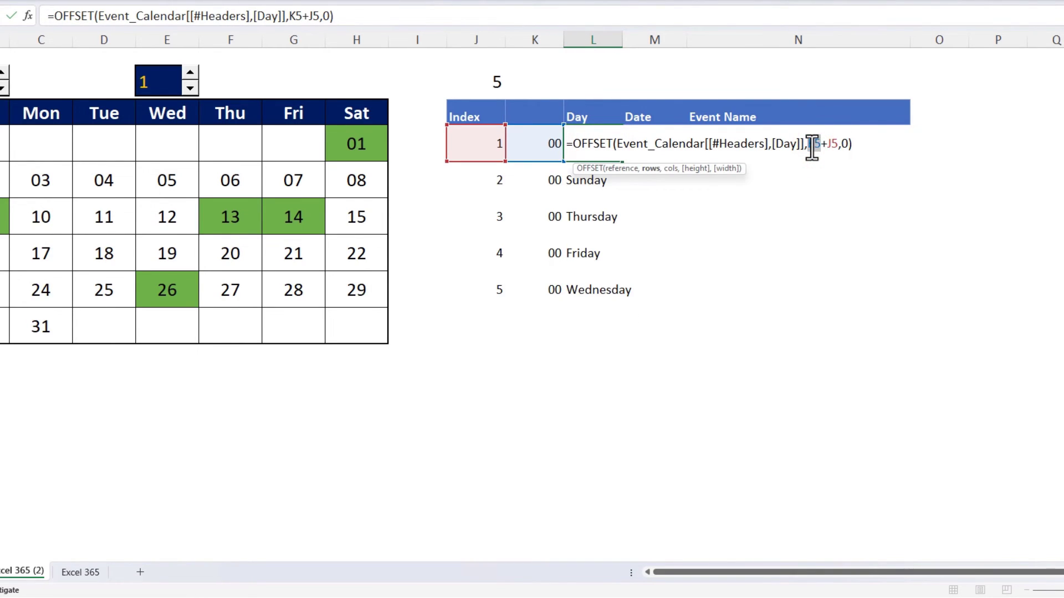
key(ctrl+v)
key(Return)
- Delete helper column K and refill the Day formula from K5 down to K9
click(539, 42)
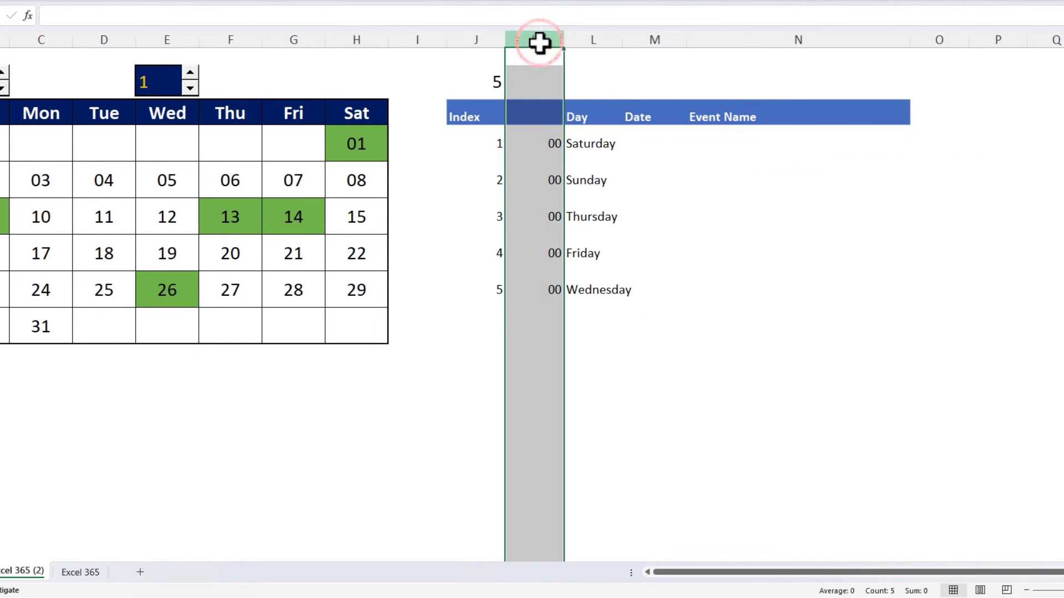
key(ctrl+minus)
click(540, 142)
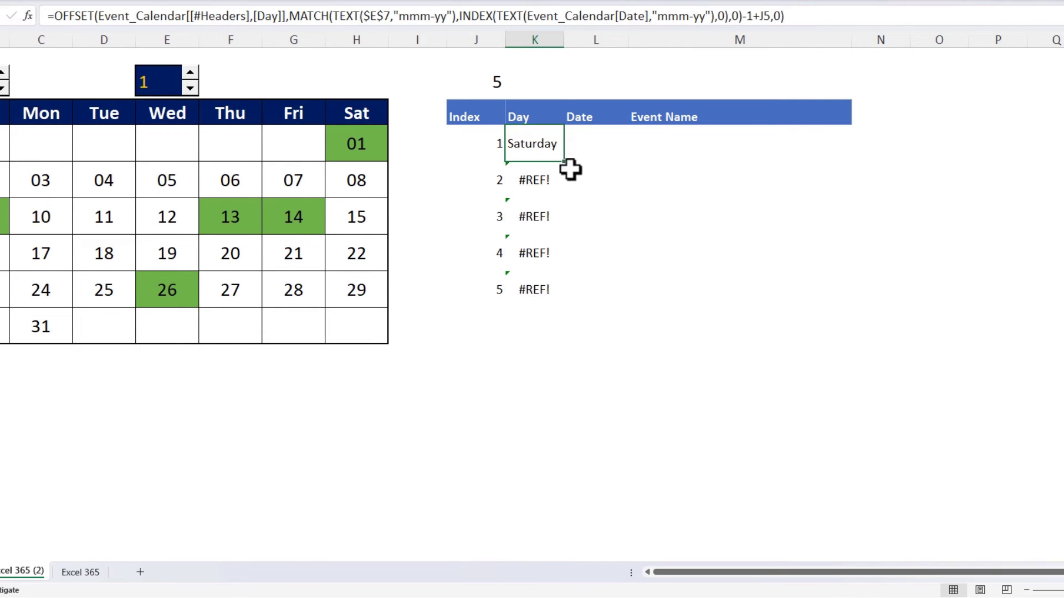
double_click(565, 161)
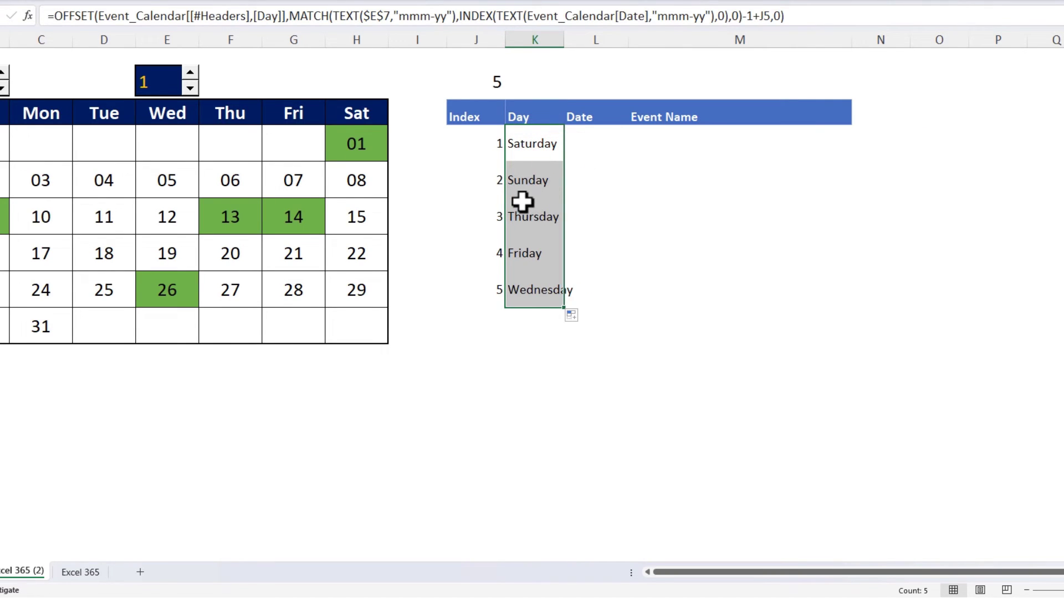
- Copy the Day formula text from K5 into Date cell L5 and set its OFFSET column argument to 1
click(527, 144)
key(F2)
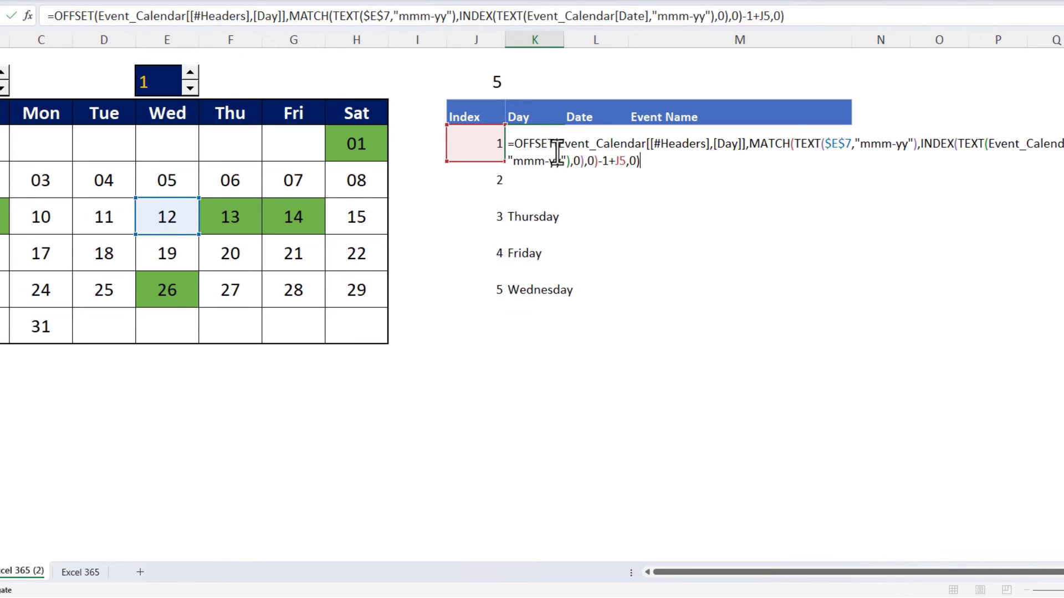
drag(655, 165, 509, 144)
right_click(540, 146)
click(573, 174)
key(Escape)
click(592, 139)
key(F2)
key(ctrl+v)
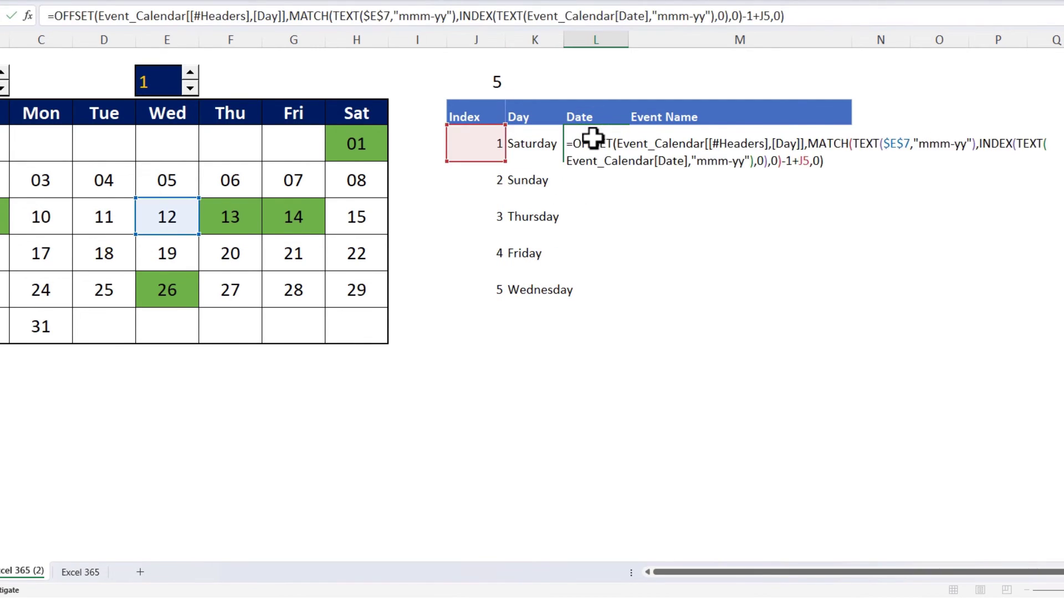
click(820, 160)
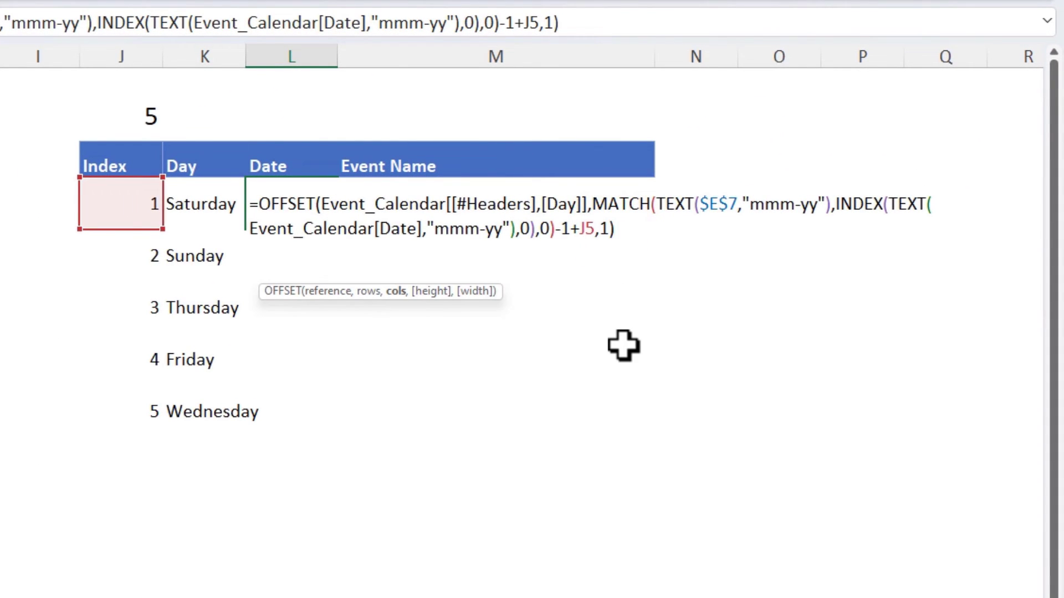
key(ctrl+Return)
- Enter the same OFFSET formula in Event Name cell M5 with the column argument set to 2
key(Right)
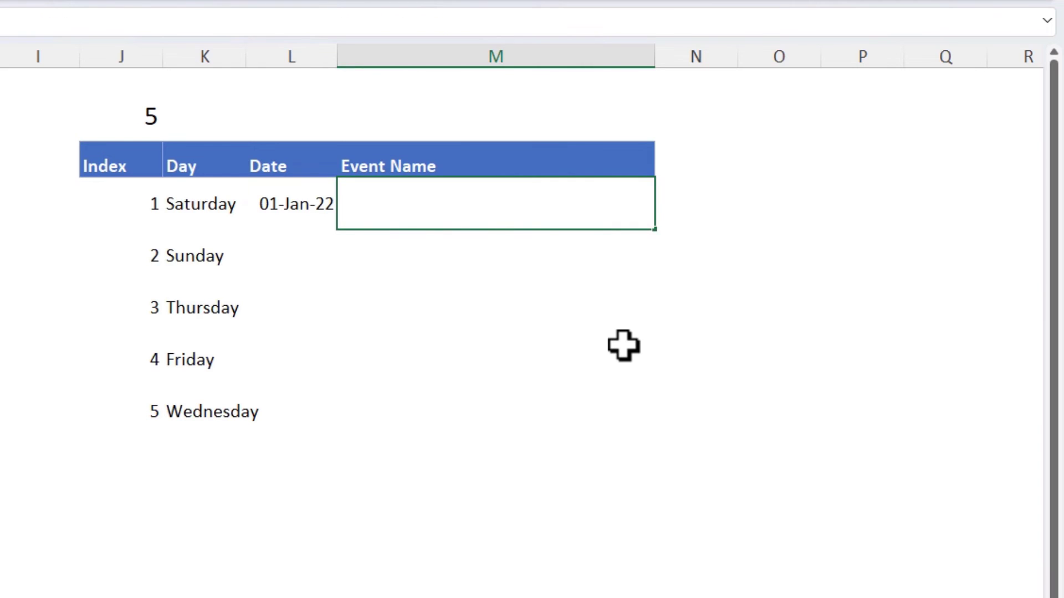
key(F2)
key(ctrl+v)
click(700, 231)
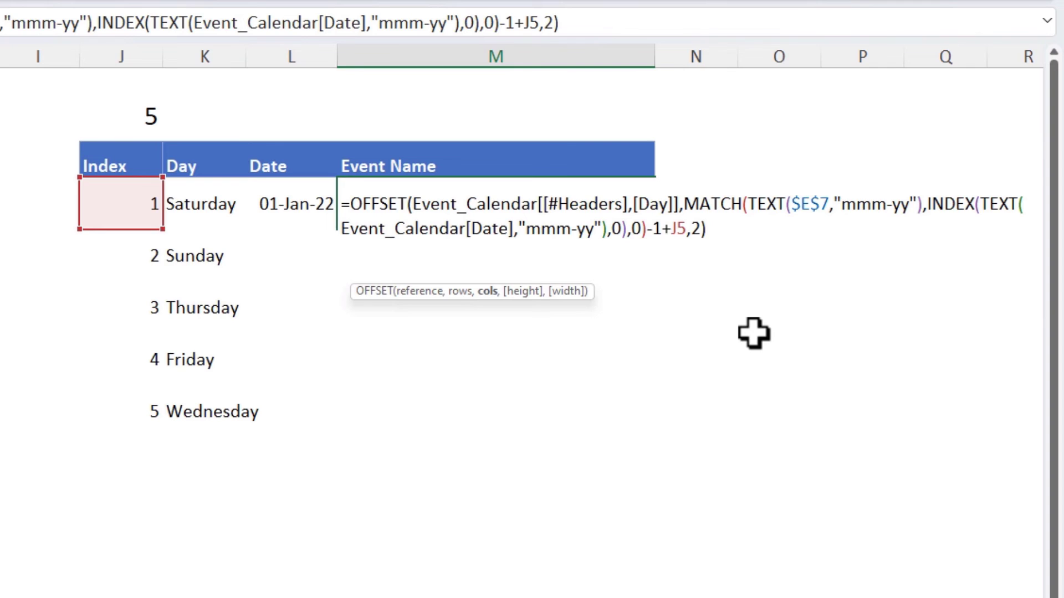
key(Return)
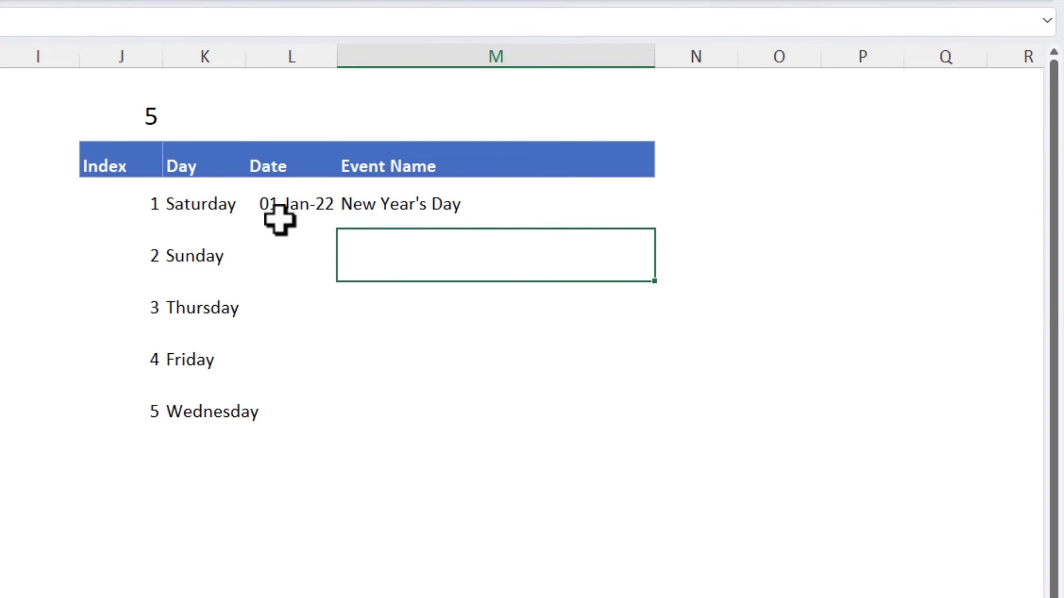
- Wrap the Day formula in K5 in IFERROR with an empty string "" as the error value
click(203, 205)
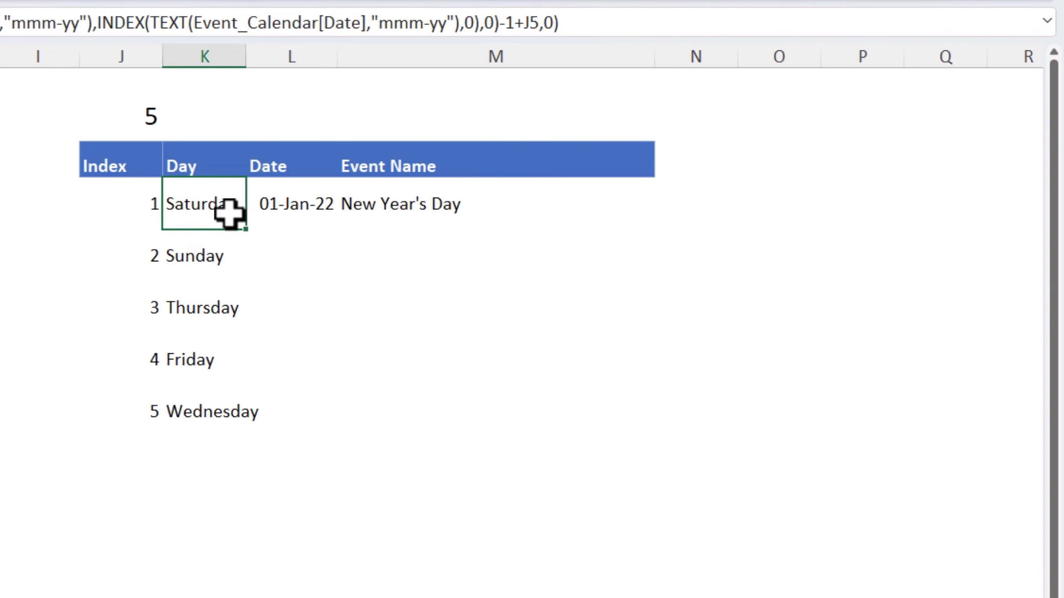
double_click(229, 213)
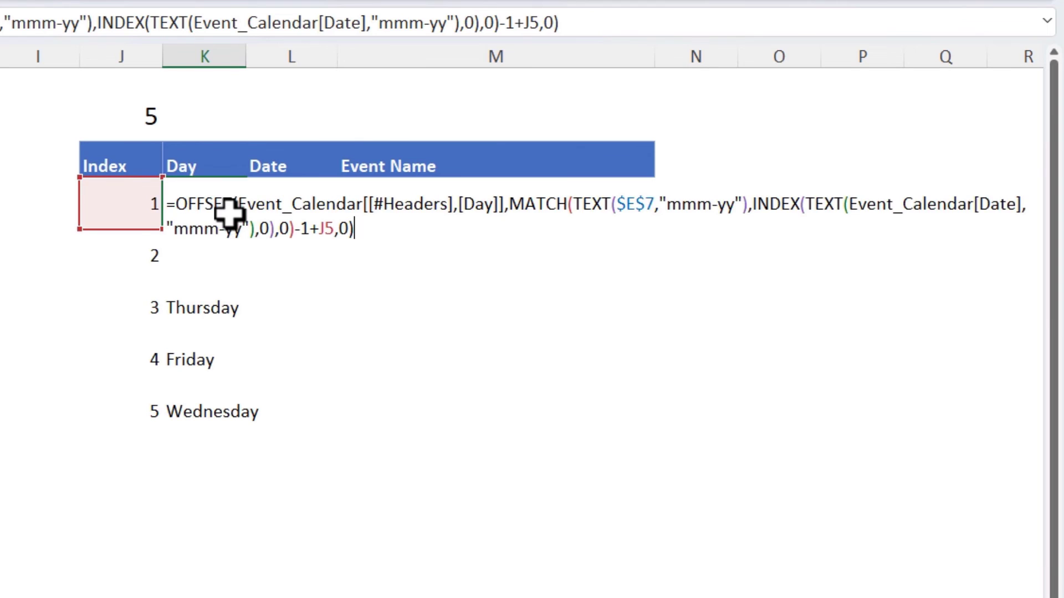
click(178, 209)
text(if)
key(Down)
key(Tab)
click(546, 230)
text(,""))
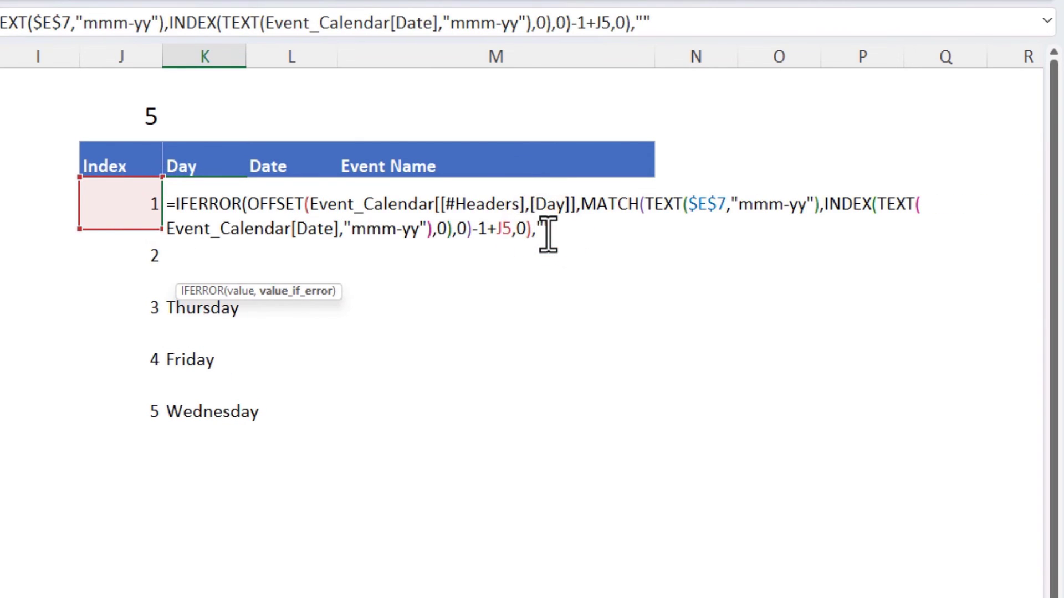
key(Return)
- Wrap the Date formula in L5 in IFERROR, returning "" on error
double_click(257, 209)
text(if)
key(Down)
key(Tab)
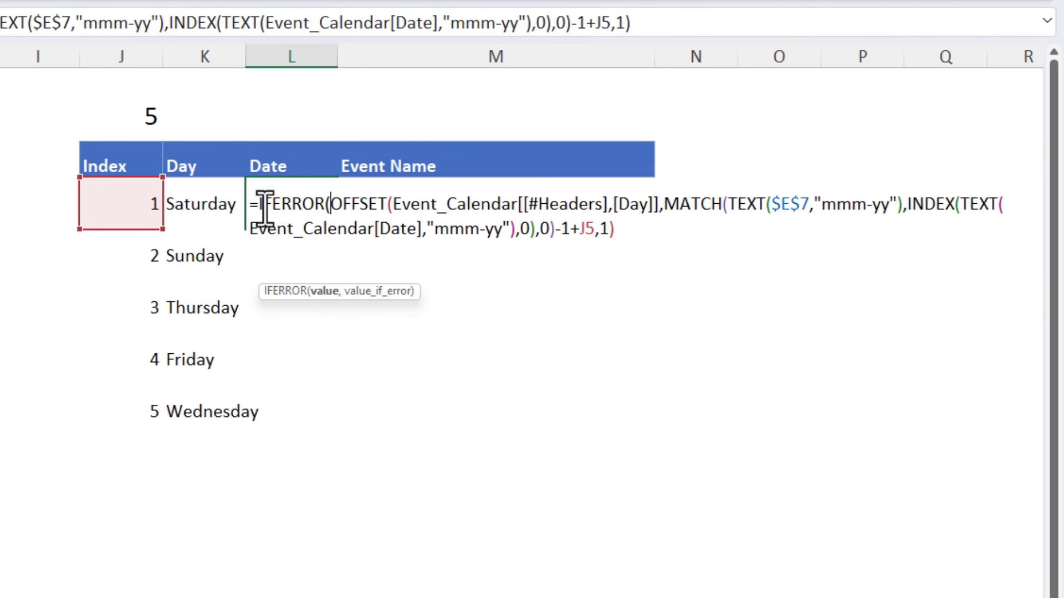
key(End)
key(Down)
text(,""))
key(Return)
- Wrap the Event Name formula in M5 in IFERROR with "" and fill K5:M5 down to row 13
key(Up)
key(Right)
key(F2)
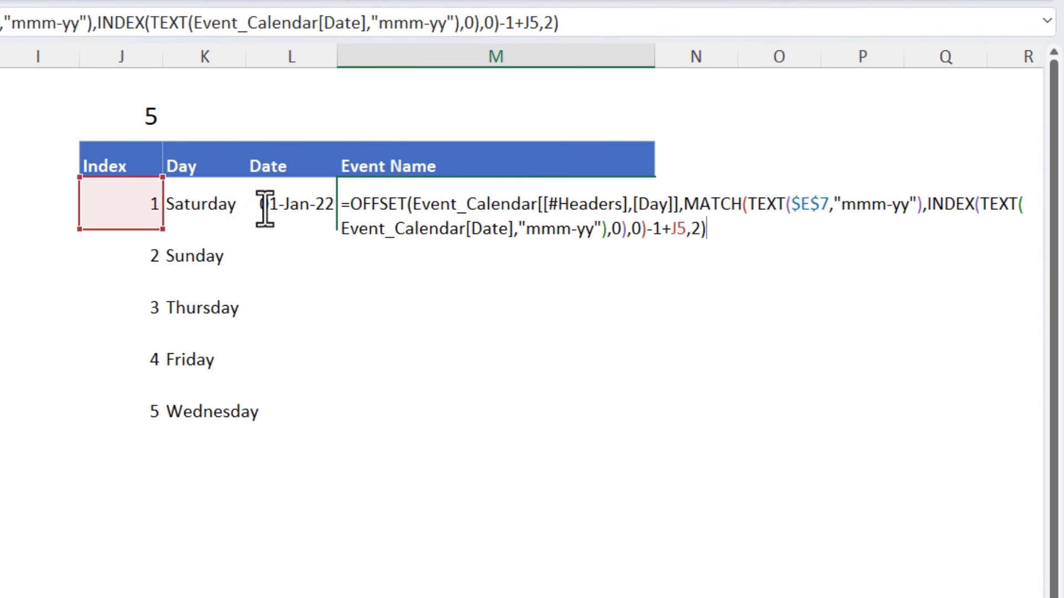
click(355, 205)
text(if)
key(Down)
key(Tab)
key(End)
text(,""))
key(Return)
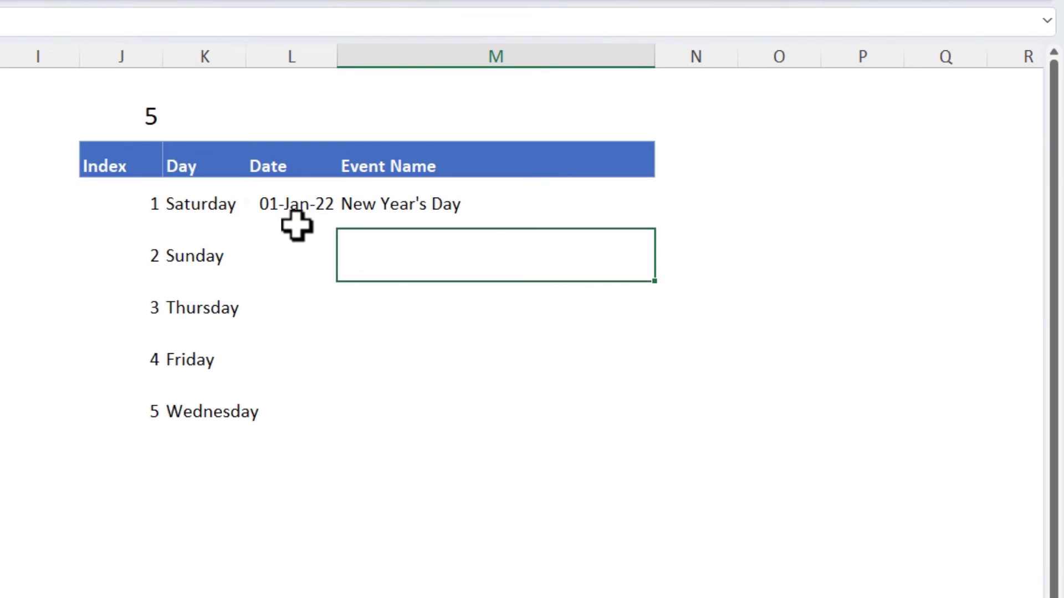
drag(198, 195, 475, 194)
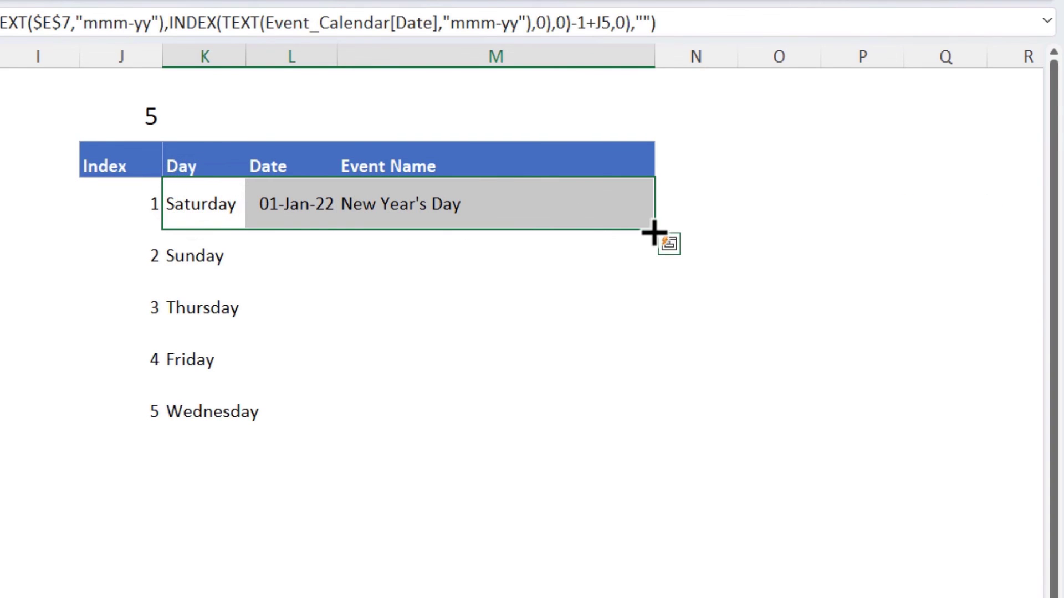
drag(661, 233, 682, 593)
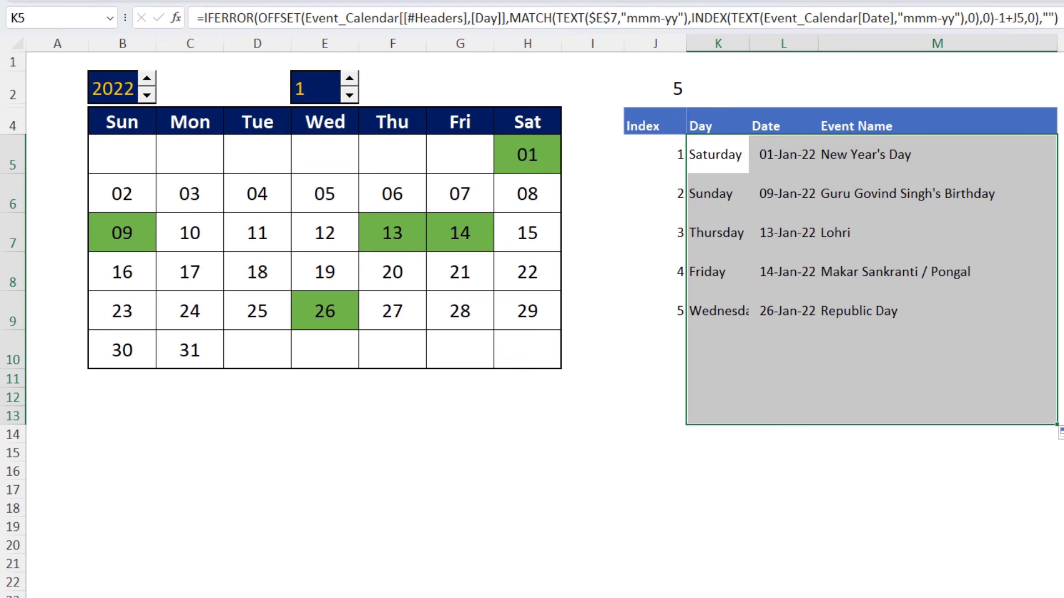
- Advance the calendar month one at a time from 1 to 8 to check the event list for each month
click(349, 78)
click(350, 77)
click(350, 78)
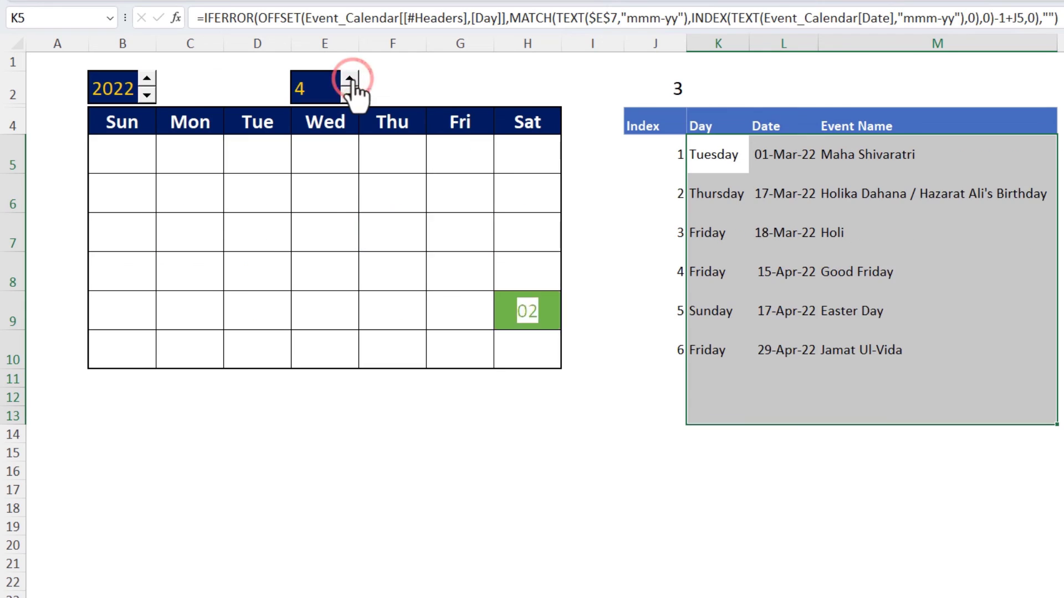
click(350, 78)
click(349, 78)
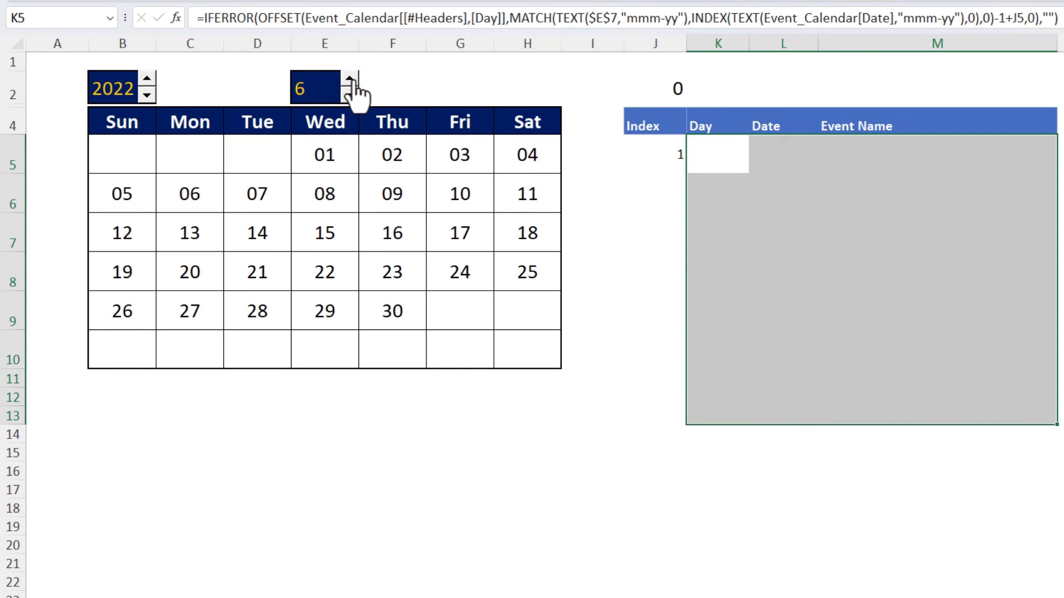
click(350, 78)
click(350, 78)
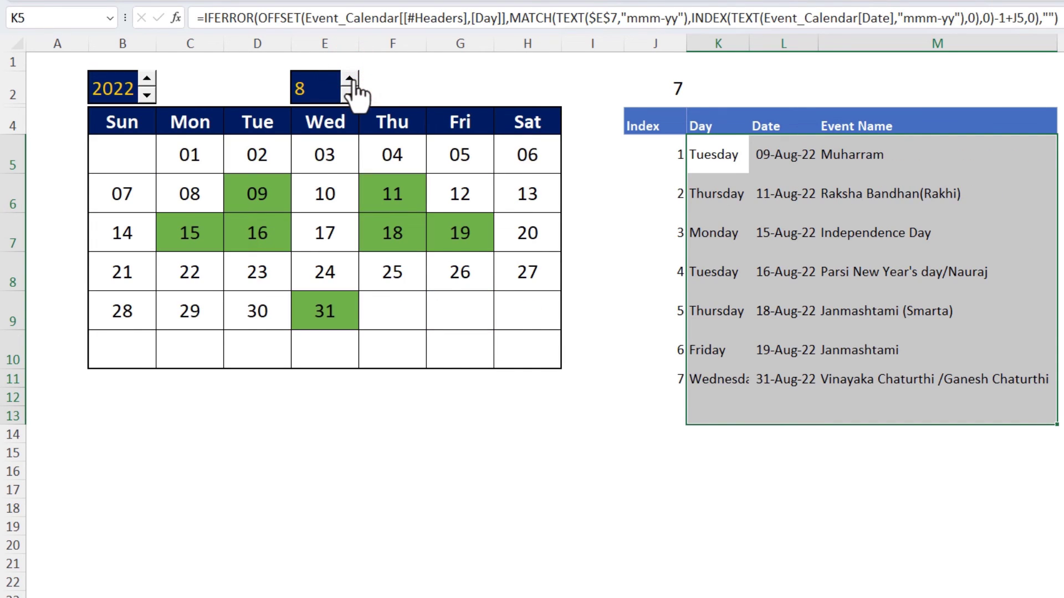